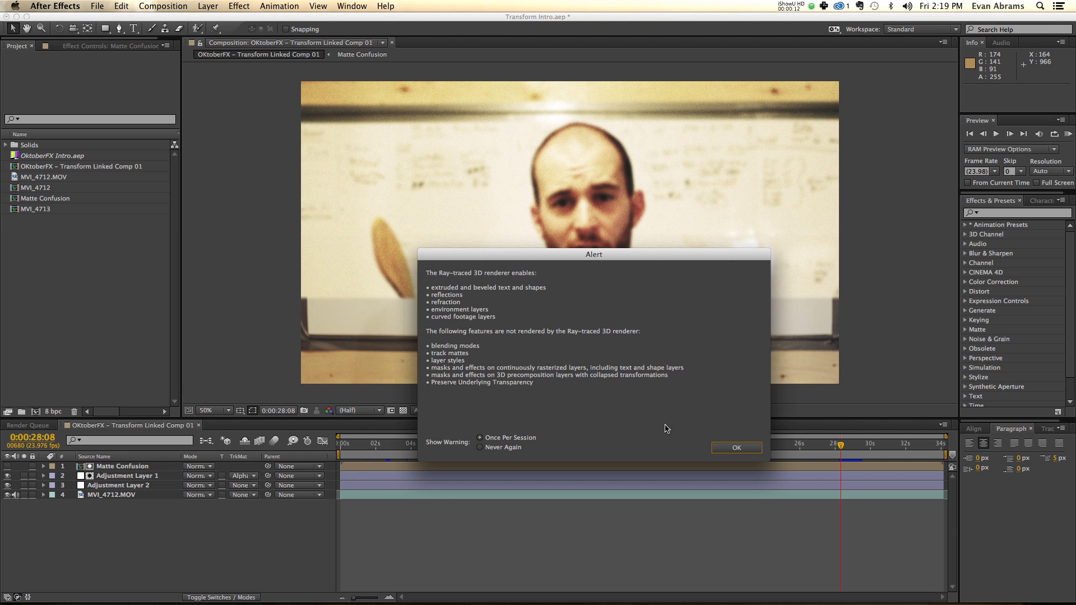
- Dismiss the ray-traced renderer alert and add an adjustment layer above the MVI_4712.MOV footage in the MVI_4713 composition
click(736, 447)
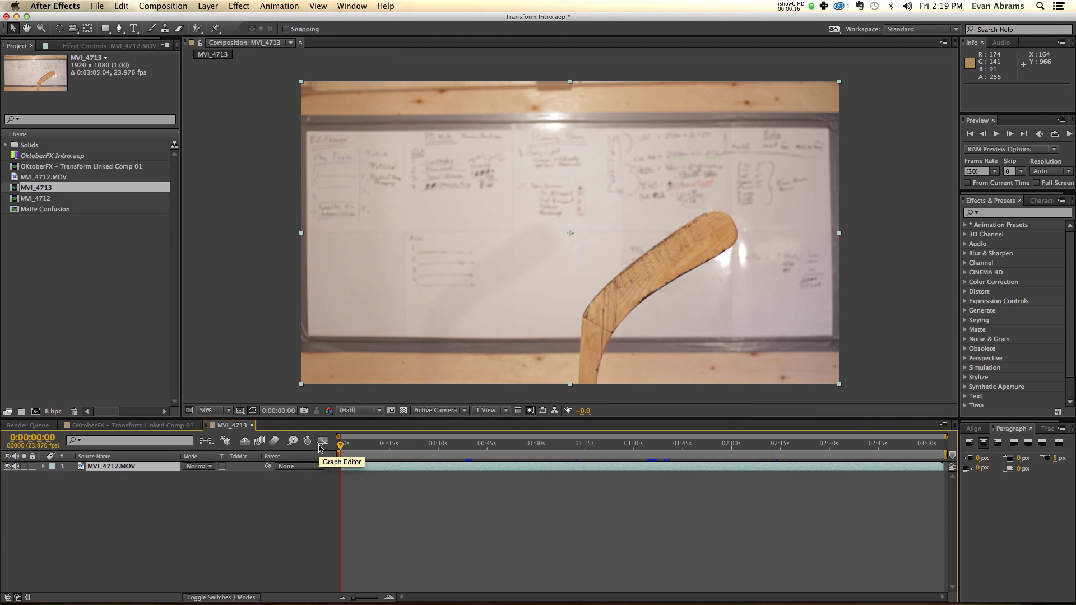
right_click(150, 510)
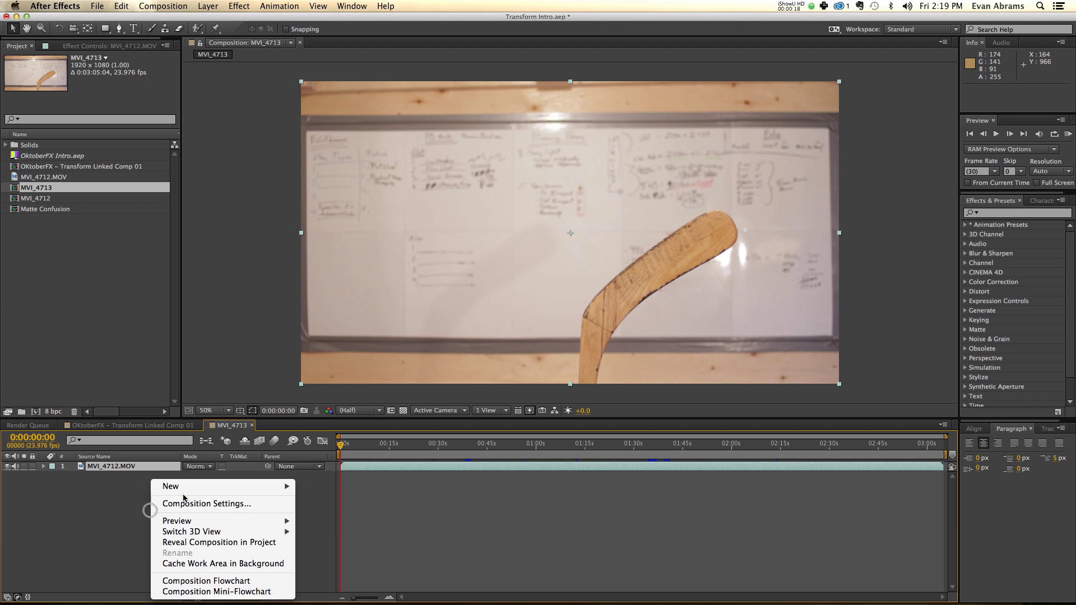
mouse_move(185, 487)
click(359, 567)
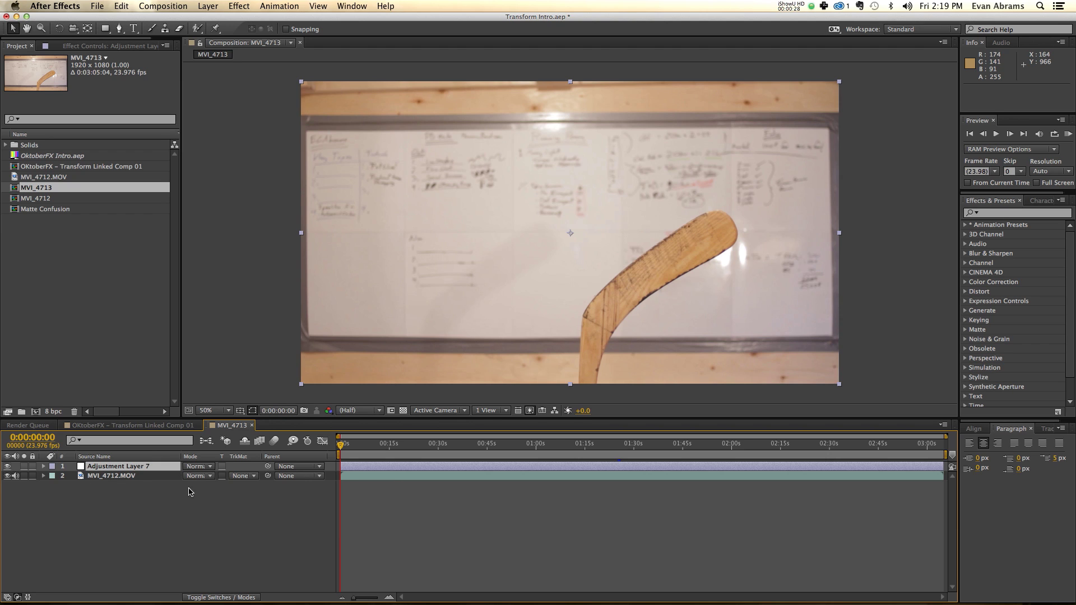
click(127, 477)
click(129, 469)
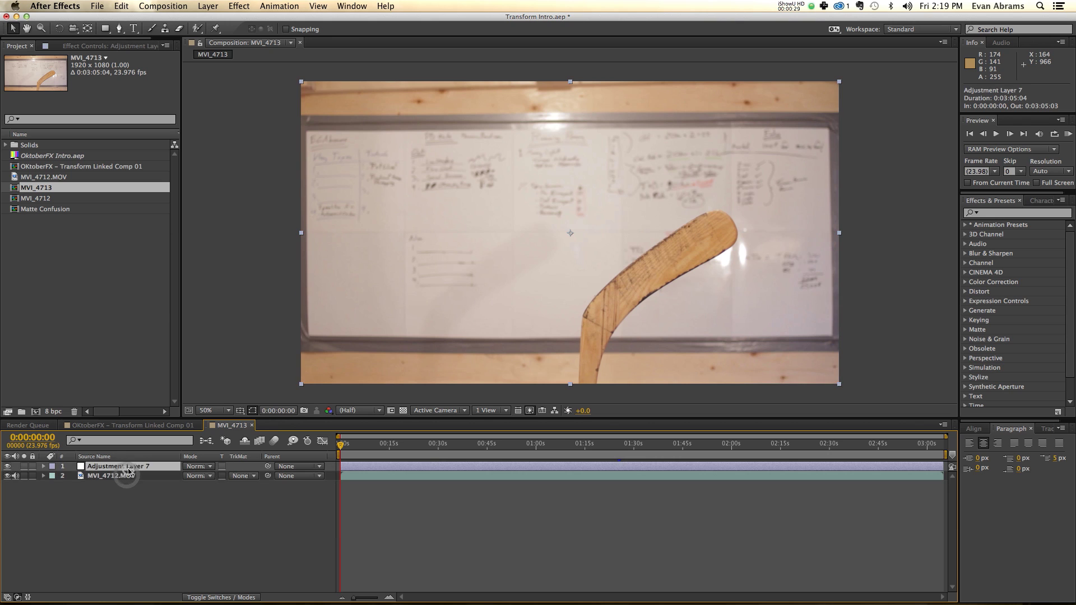
click(412, 467)
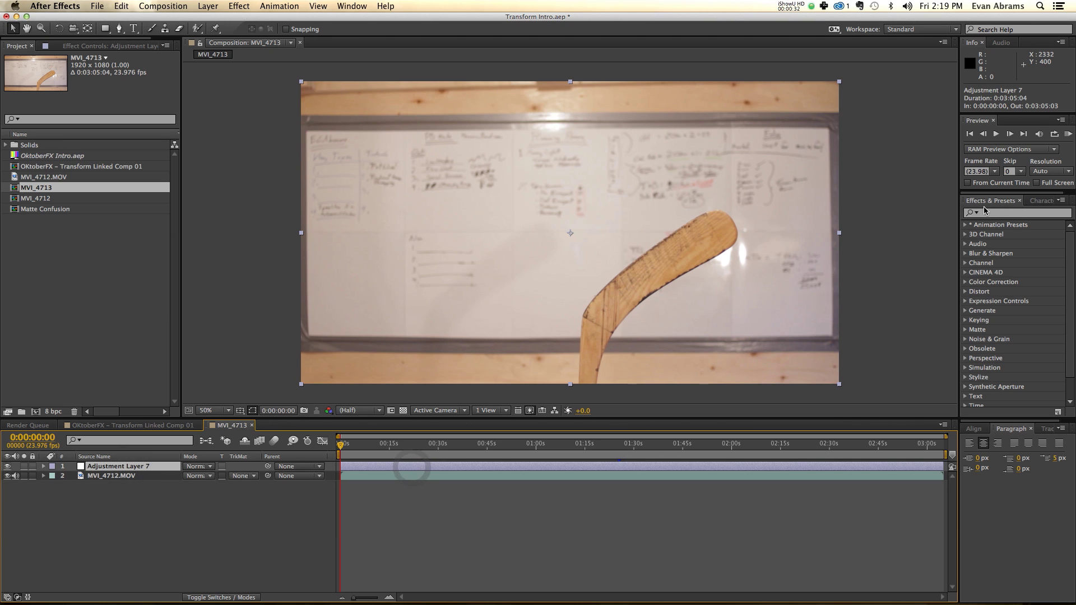
- Find the Transform effect by searching for "transform" and apply it to the adjustment layer
click(986, 213)
text(transform)
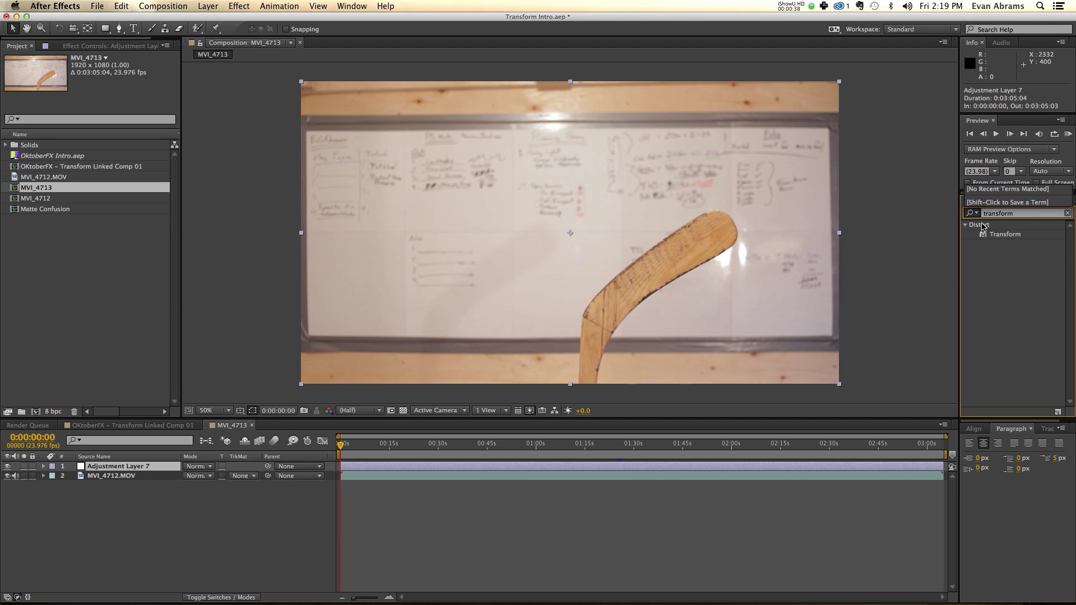
click(1001, 235)
drag(1002, 240, 706, 469)
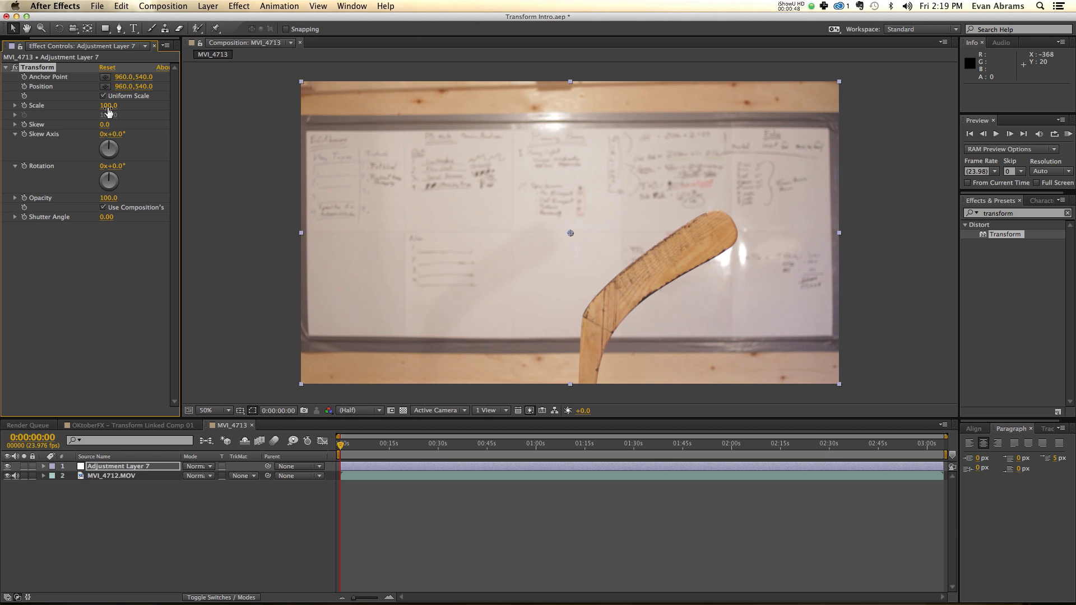
- Set the Transform effect's Scale to 252 on the adjustment layer
drag(108, 106, 195, 106)
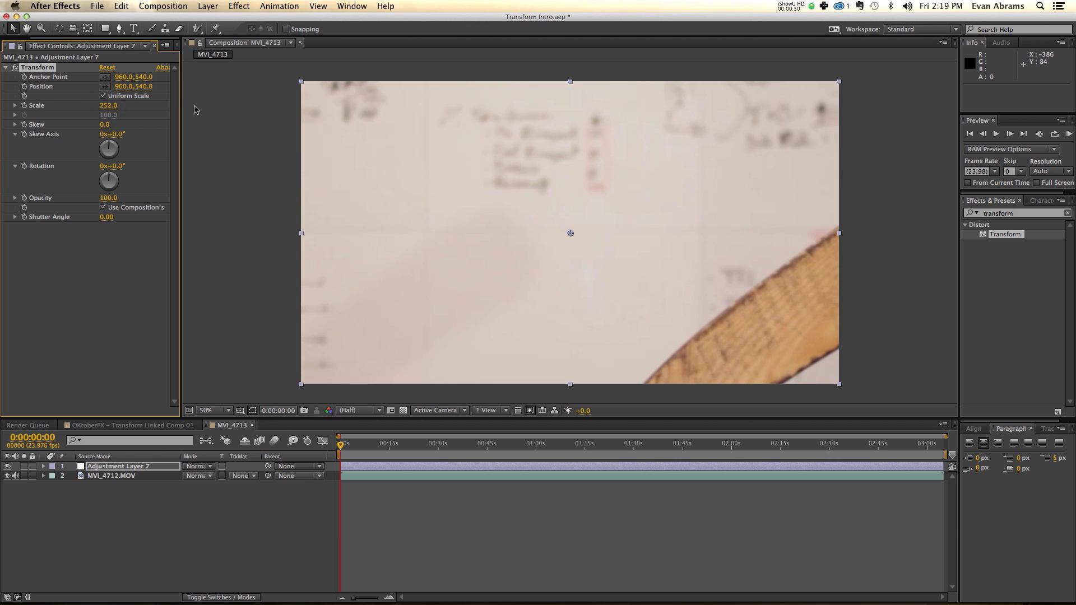
click(379, 490)
click(389, 466)
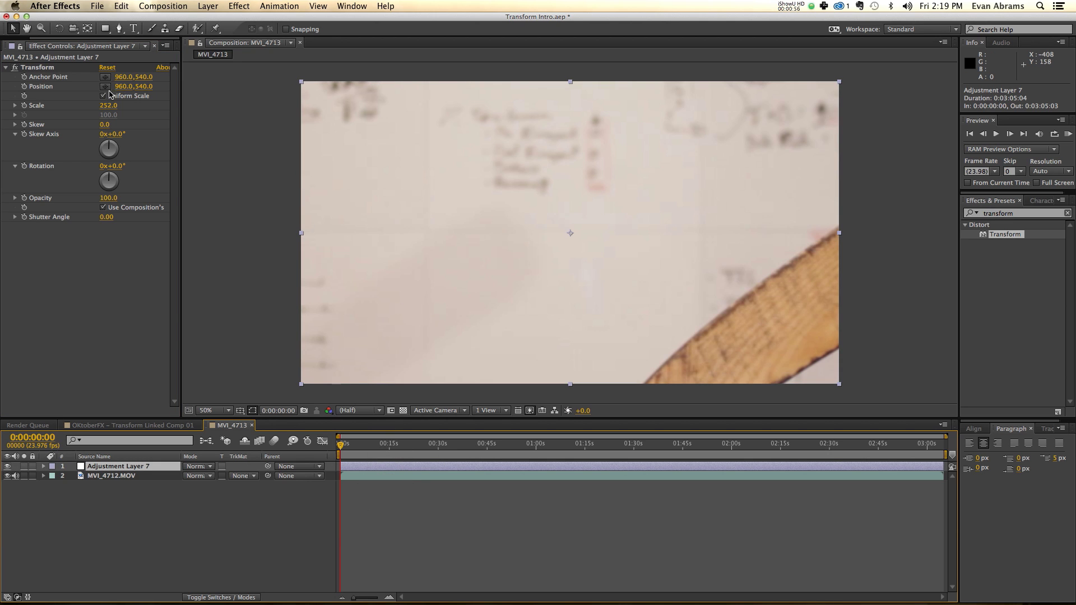
click(507, 477)
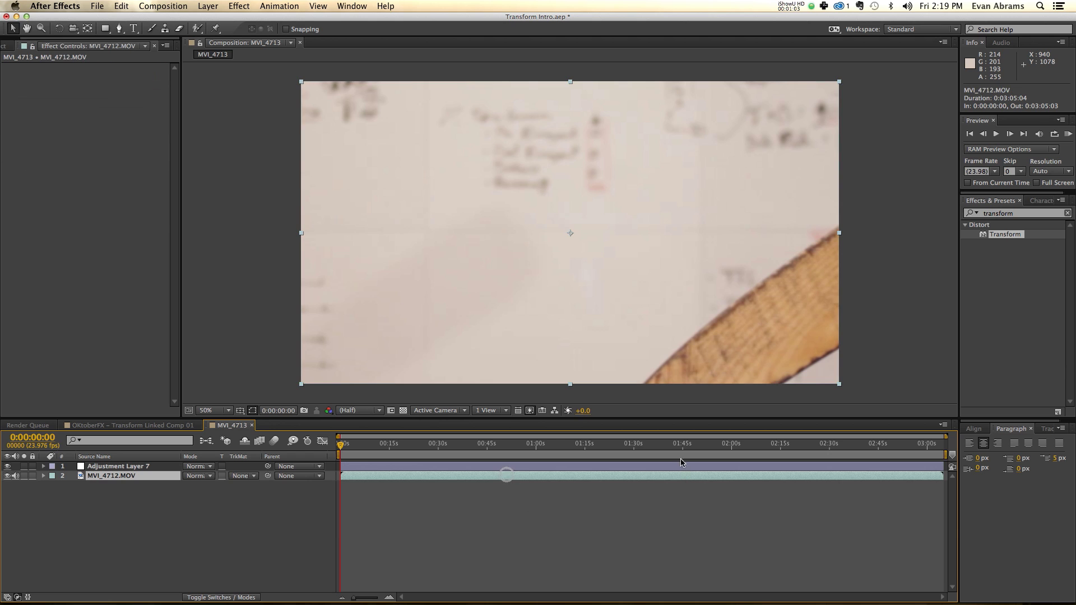
click(720, 466)
- Add a text layer reading "SBKJFSKBJG" and move it beneath the adjustment layer
right_click(214, 481)
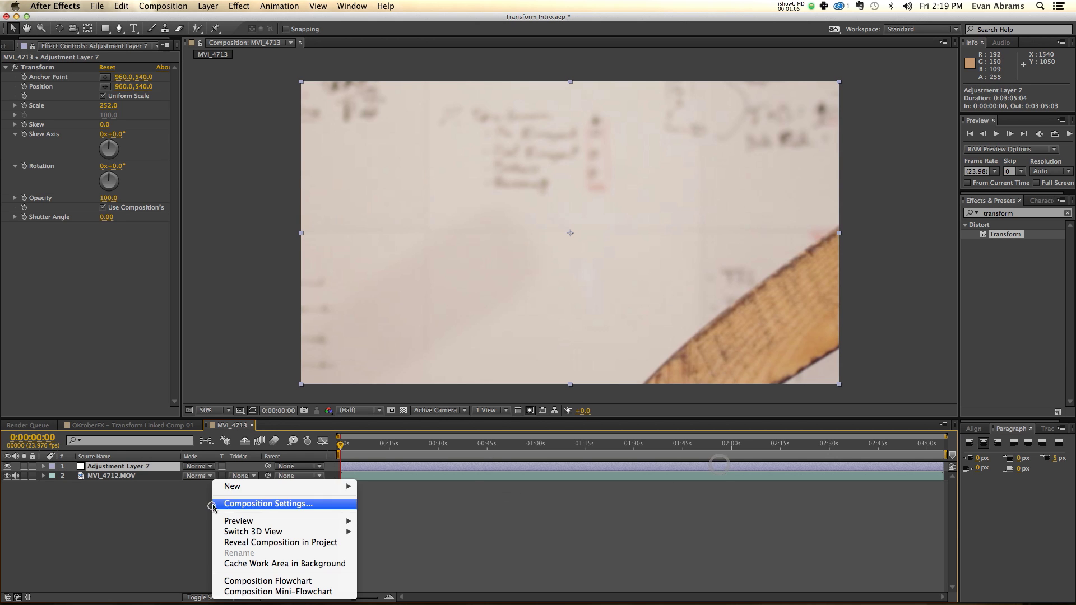
mouse_move(225, 486)
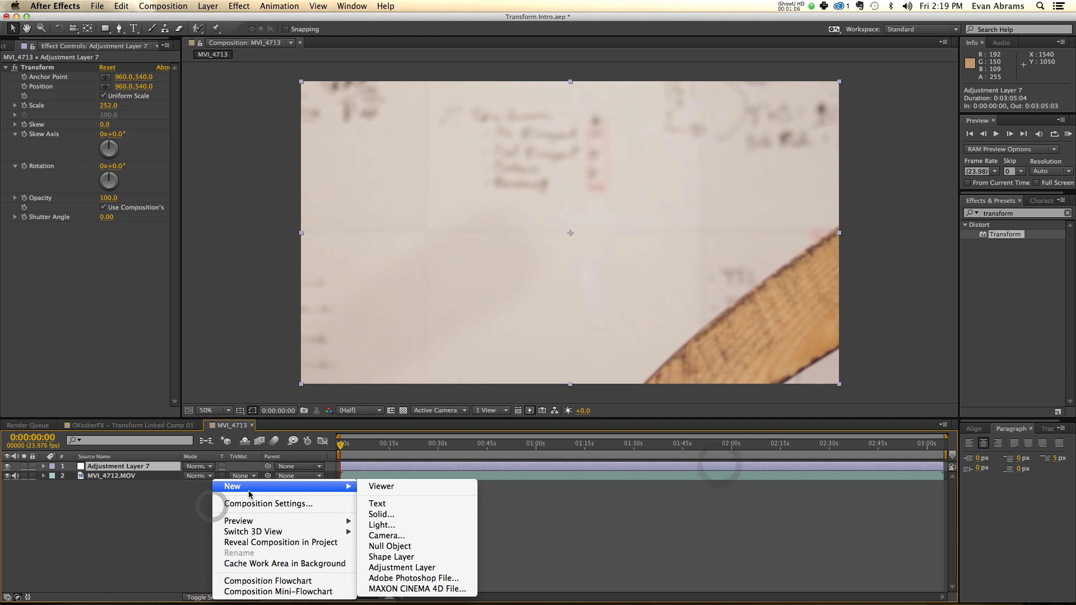
click(401, 503)
text(SBKJFSKBJG)
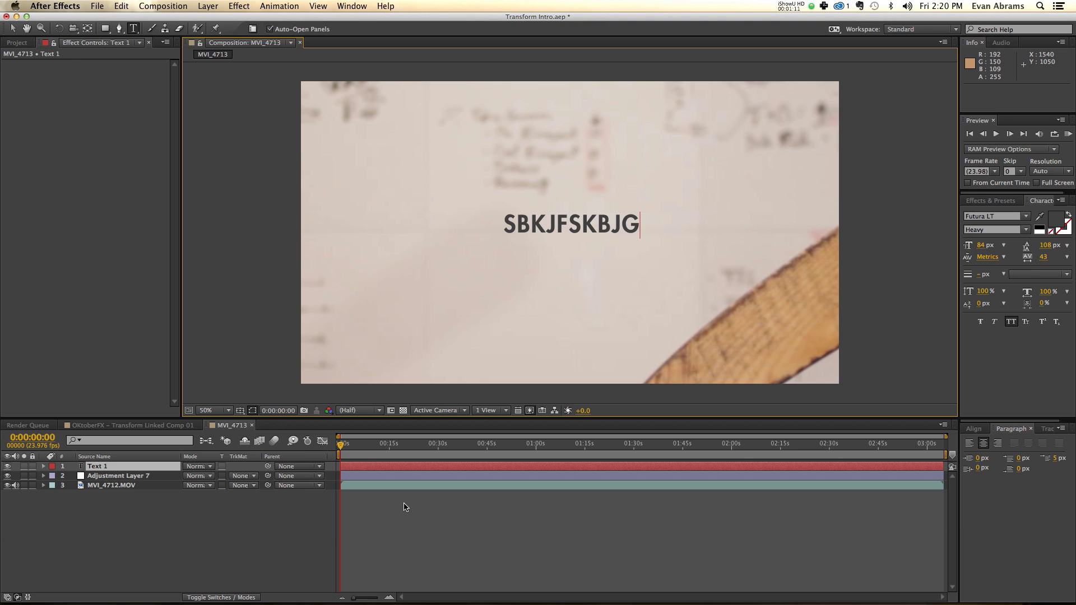
key(Escape)
key(v)
drag(158, 471, 157, 481)
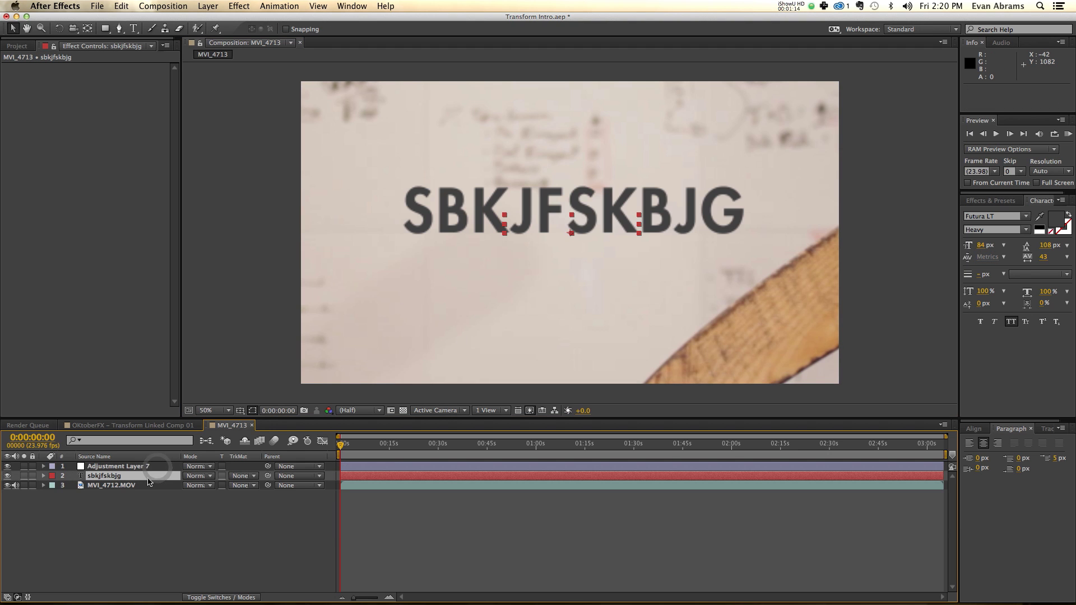
- Show the layer switches and cycle the adjustment layer's quality and sampling setting
click(439, 468)
click(249, 597)
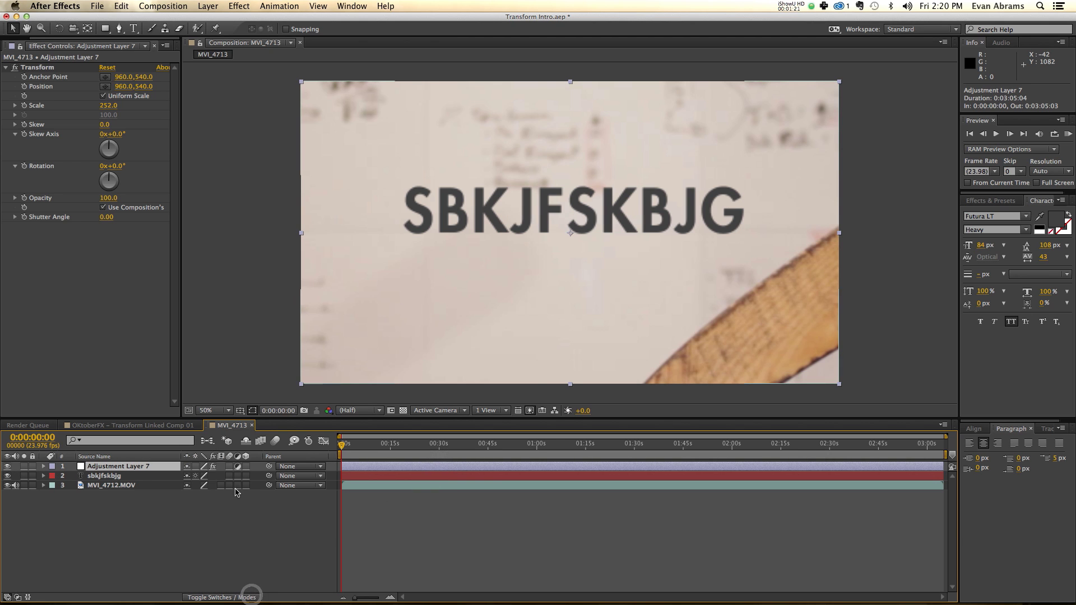
click(204, 468)
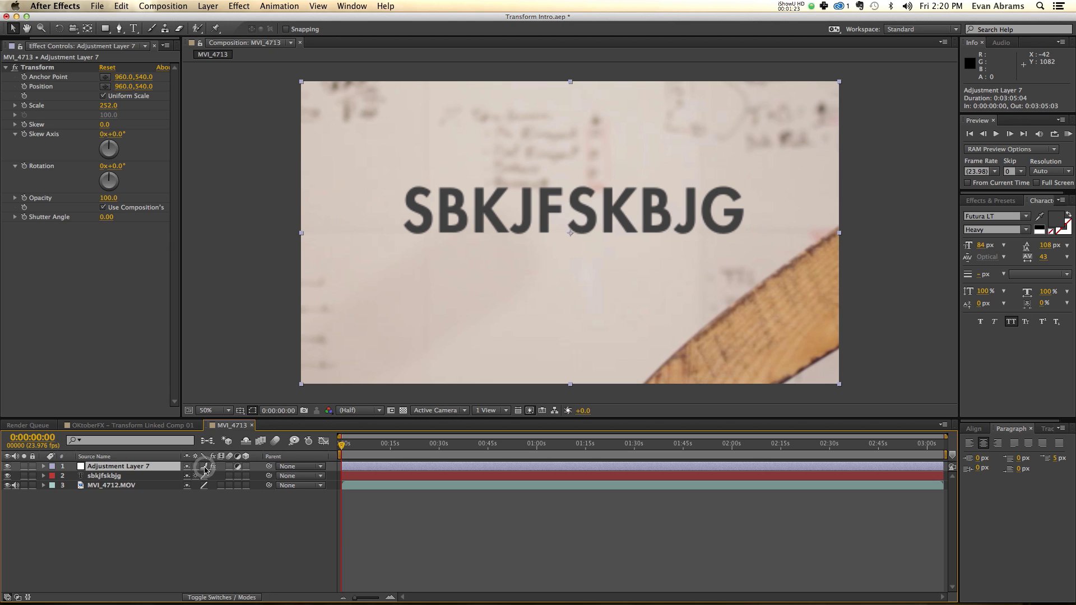
click(205, 468)
click(205, 468)
click(204, 468)
click(204, 468)
click(205, 468)
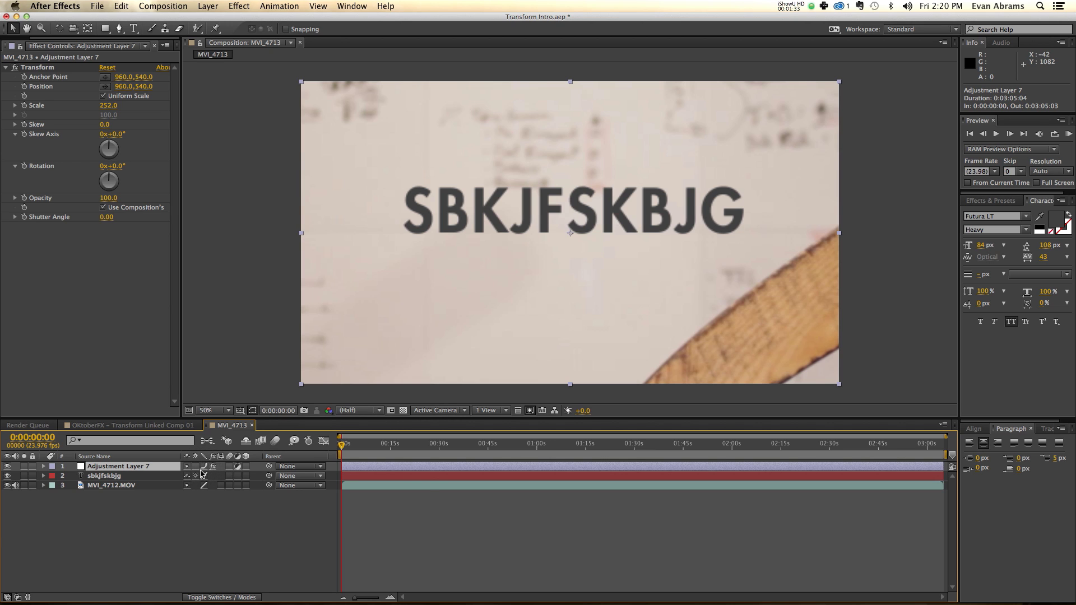
- Delete the sample text layer between the adjustment layer and the footage
click(402, 475)
key(Delete)
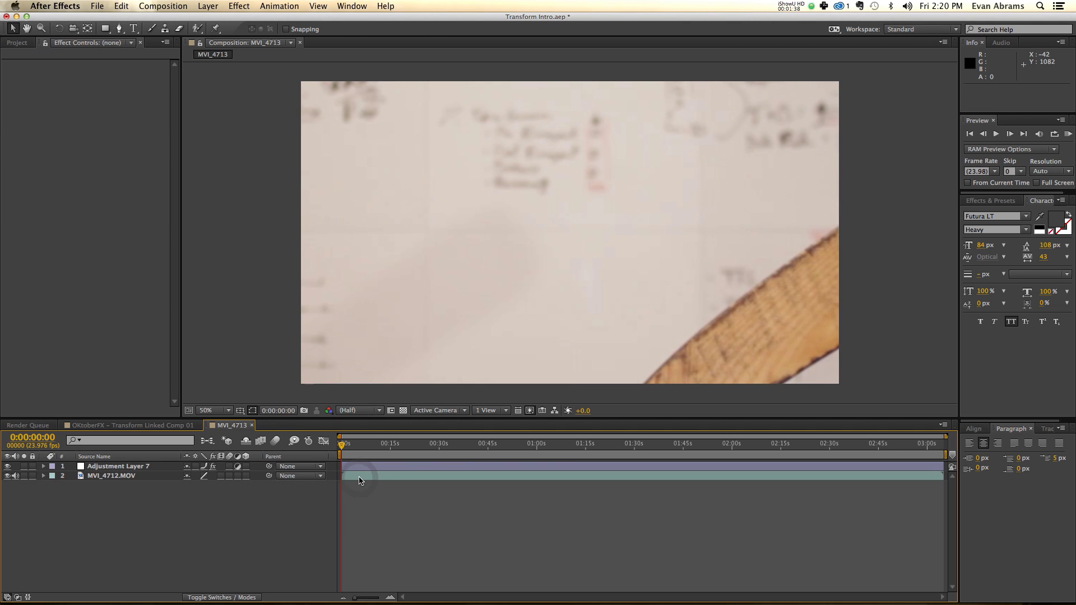
click(389, 471)
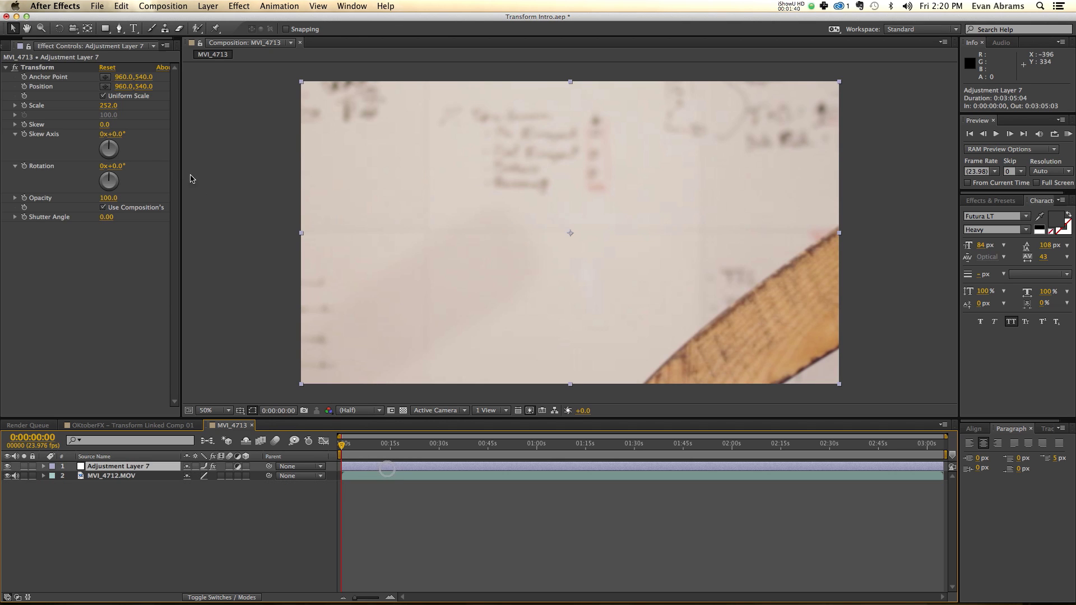
click(43, 67)
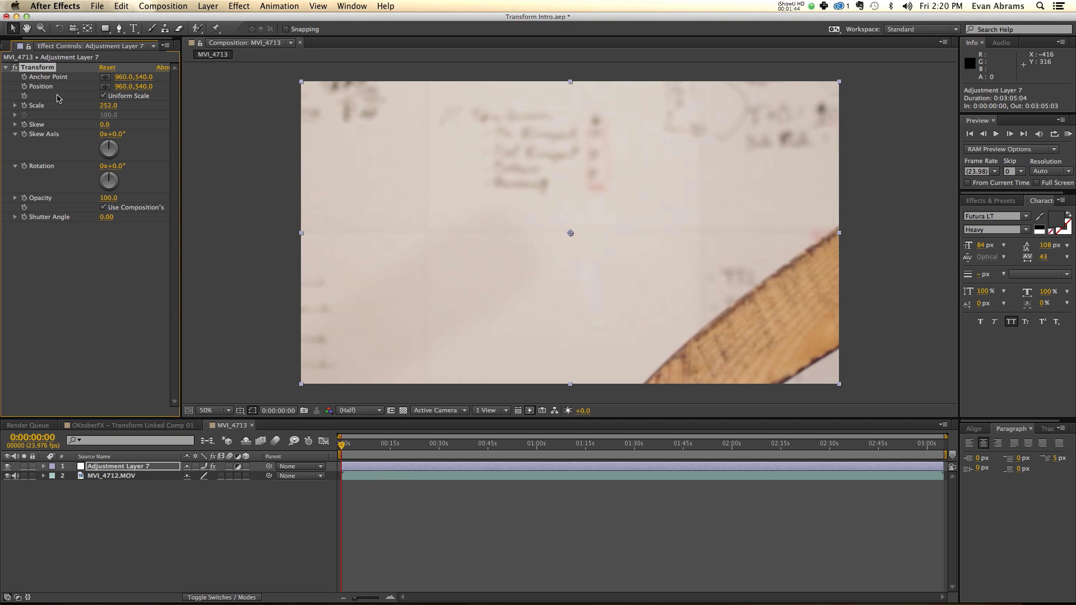
click(121, 477)
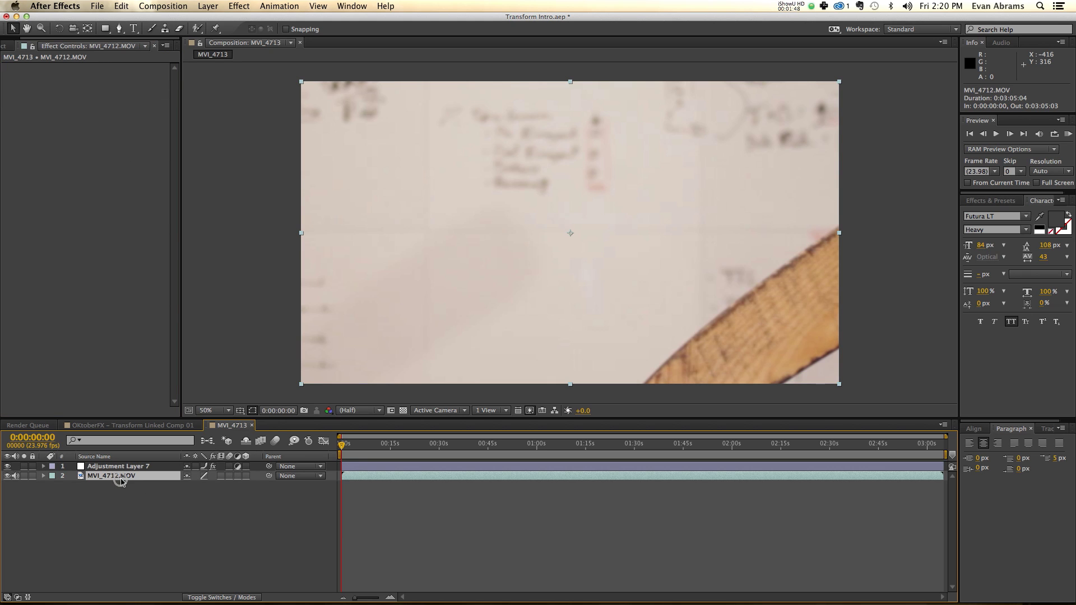
- Drive the adjustment layer's Transform effect Scale with the expression random(105,150)
click(148, 467)
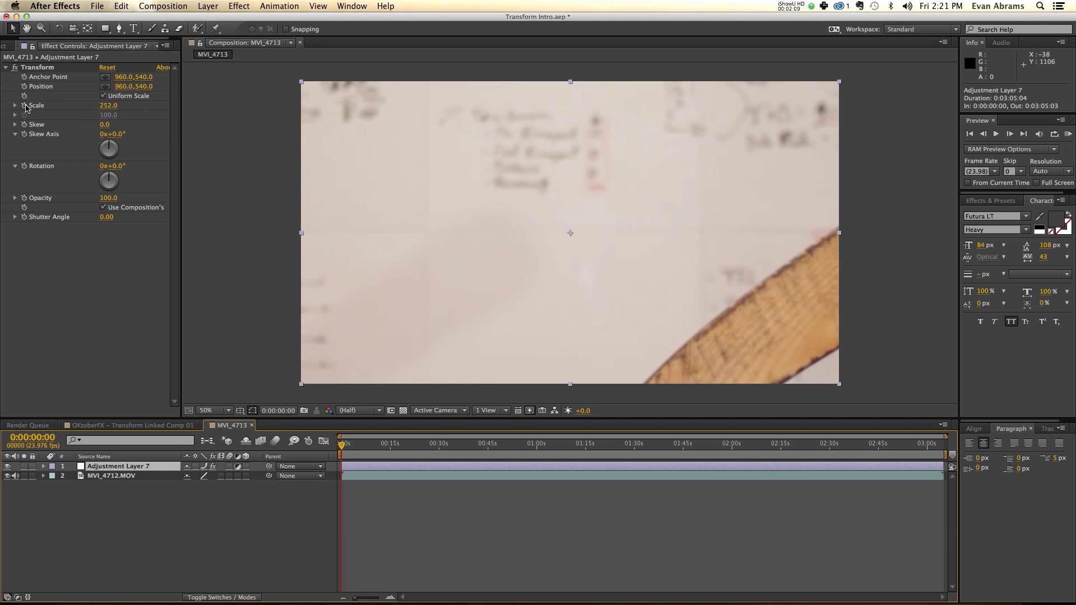
alt+click(25, 106)
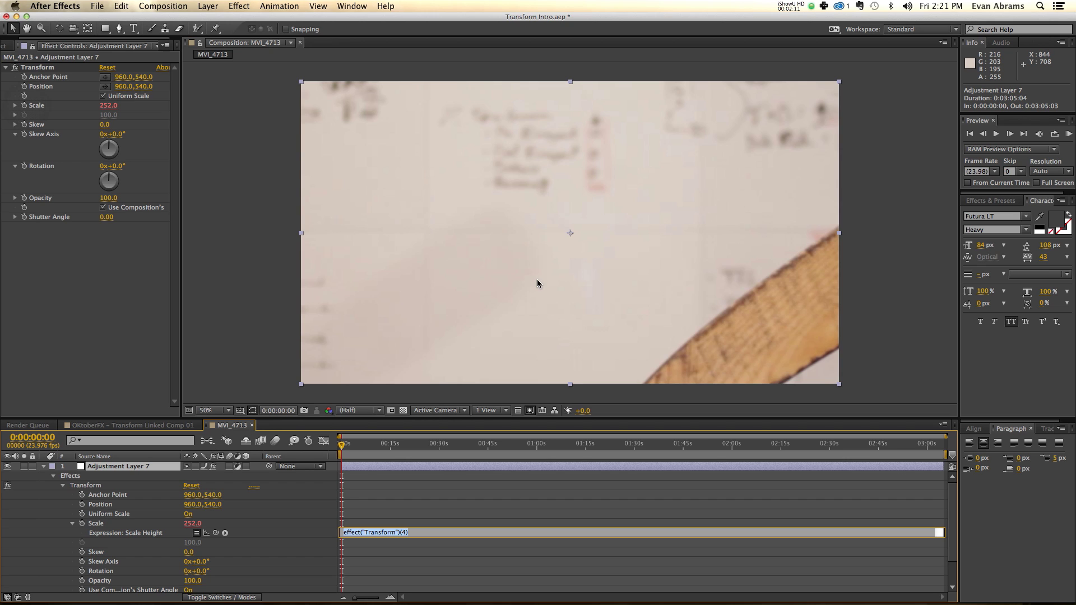
text(random(105,150)
key(KP_Enter)
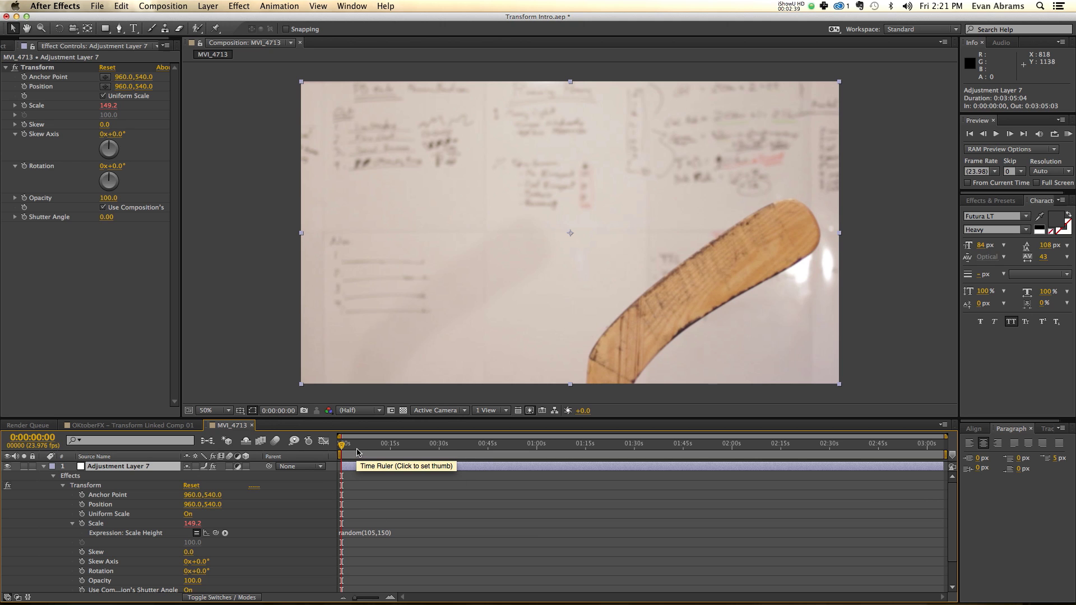
- Move to 0:00:24:11, collapse the adjustment layer's properties, and play the composition to preview the random scaling
click(421, 444)
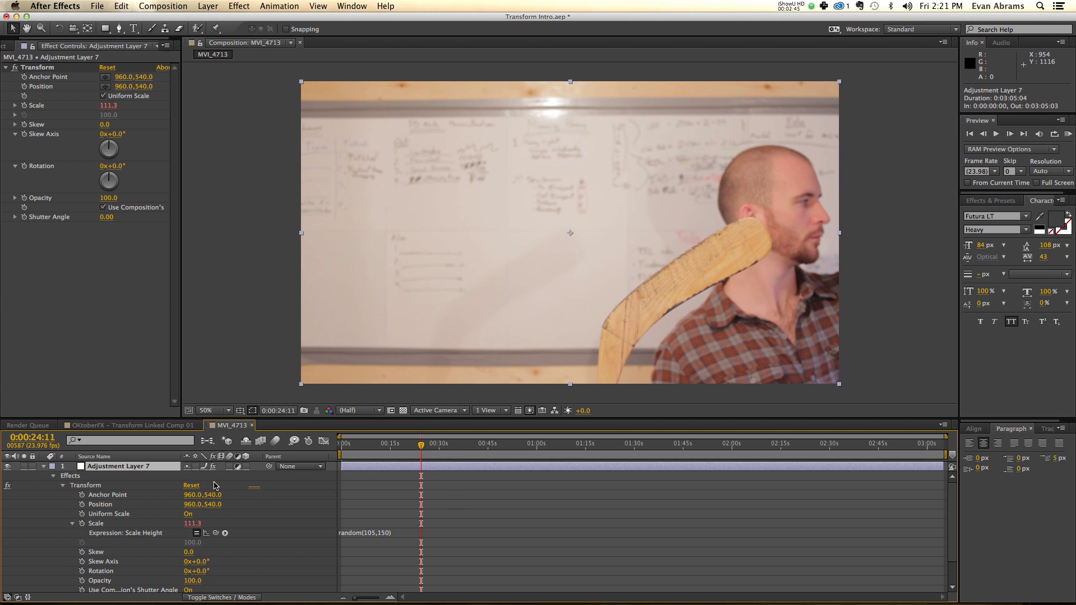
click(43, 468)
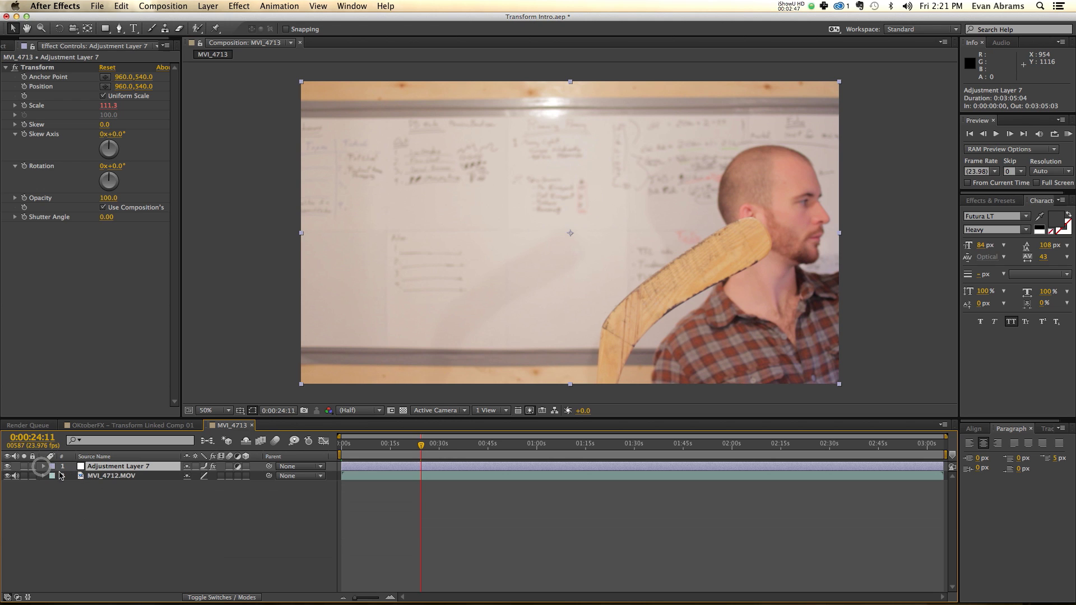
click(106, 476)
click(107, 467)
click(158, 466)
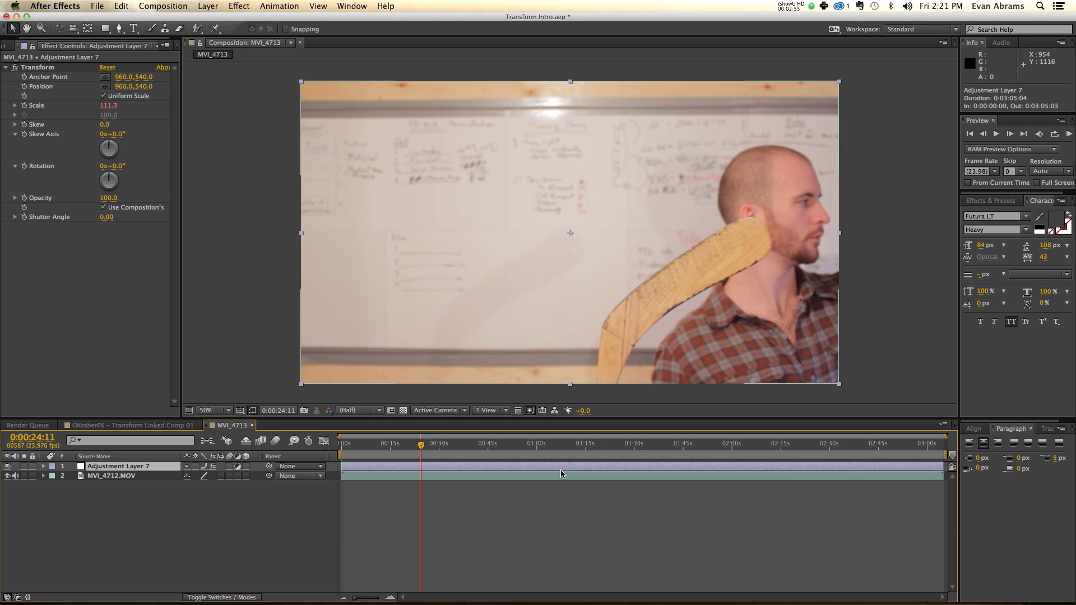
click(145, 468)
key(space)
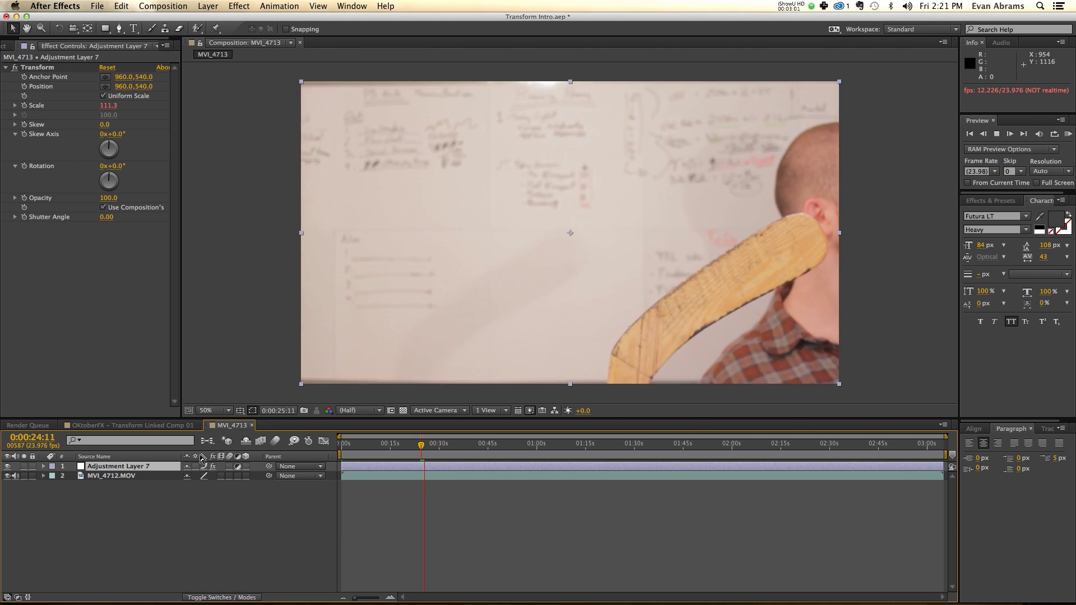
key(space)
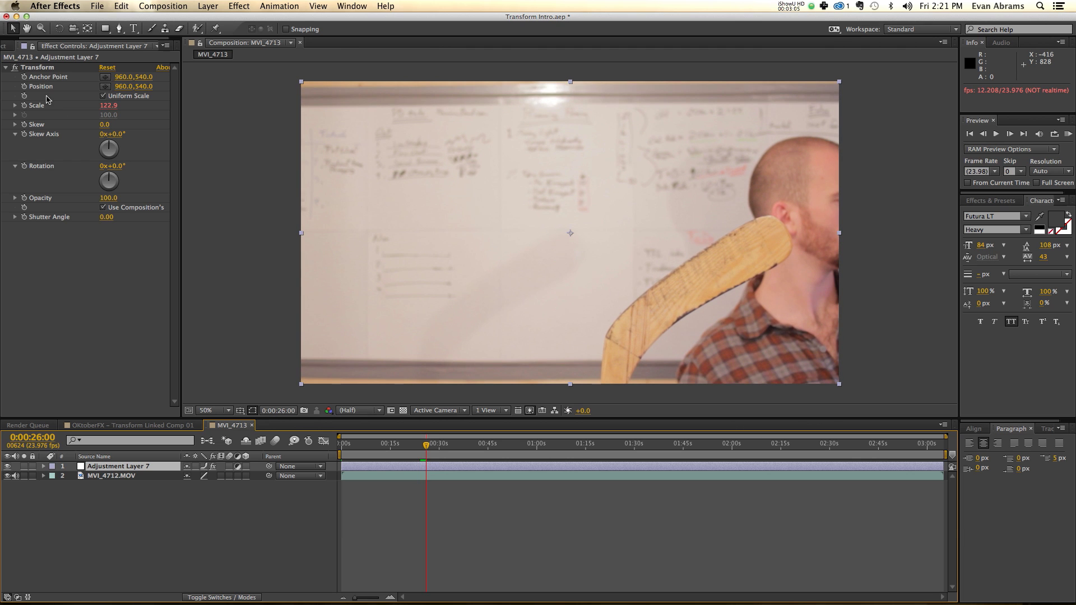
- Drive the adjustment layer's Transform effect Position with the expression wiggle(24,54)
alt+click(25, 87)
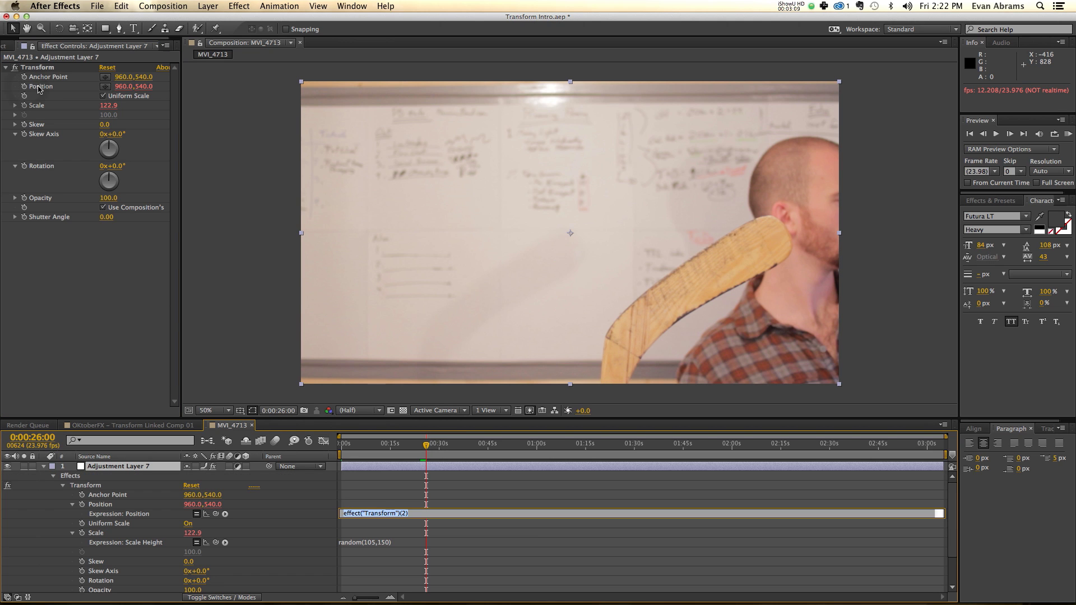
text(wiggle(24,54))
key(KP_Enter)
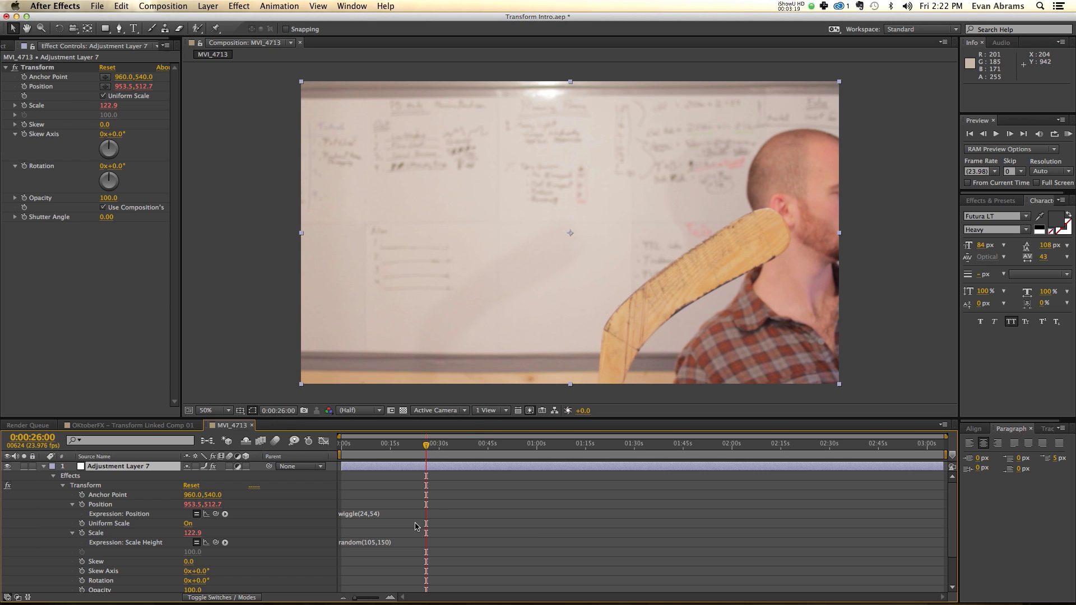
- Enlarge the Position expression field and examine the wiggle amplitude against the Scale expression's minimum
drag(416, 517, 415, 535)
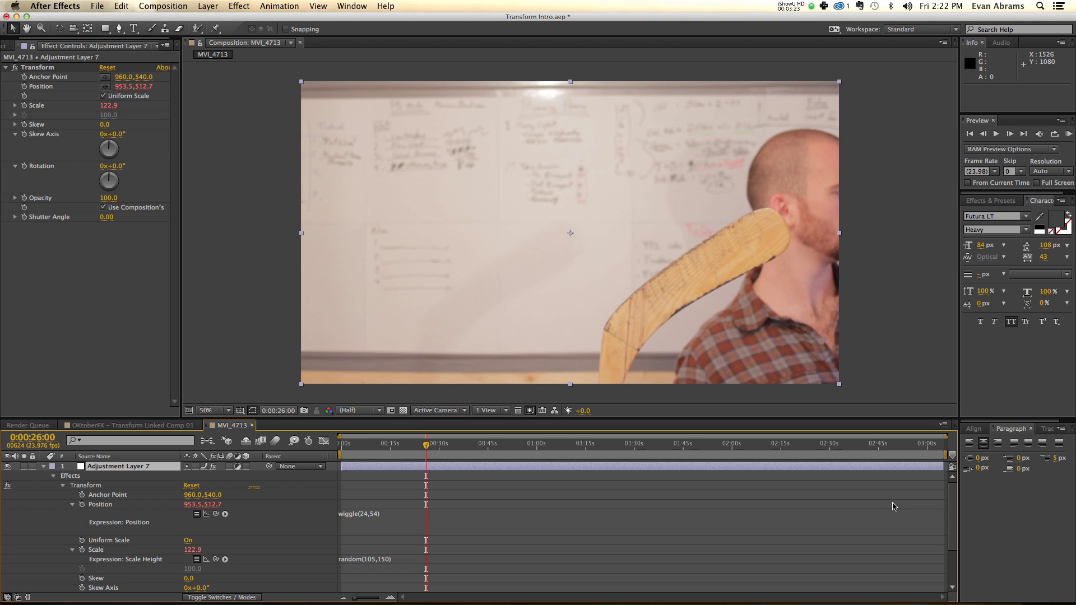
click(378, 517)
drag(382, 514, 364, 515)
click(389, 514)
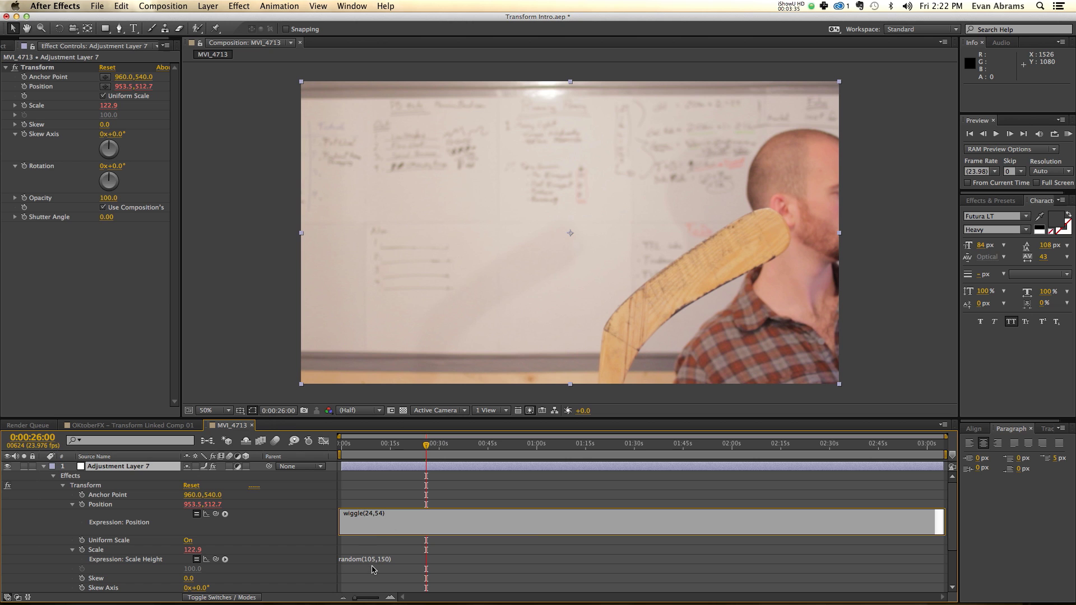
click(374, 562)
- Switch to Calculator and work out 1920 × 1.05 minus 1920, the extra frame width at 105% scale
key(super+Tab)
key(super+Tab)
key(super+Tab)
key(super+Tab)
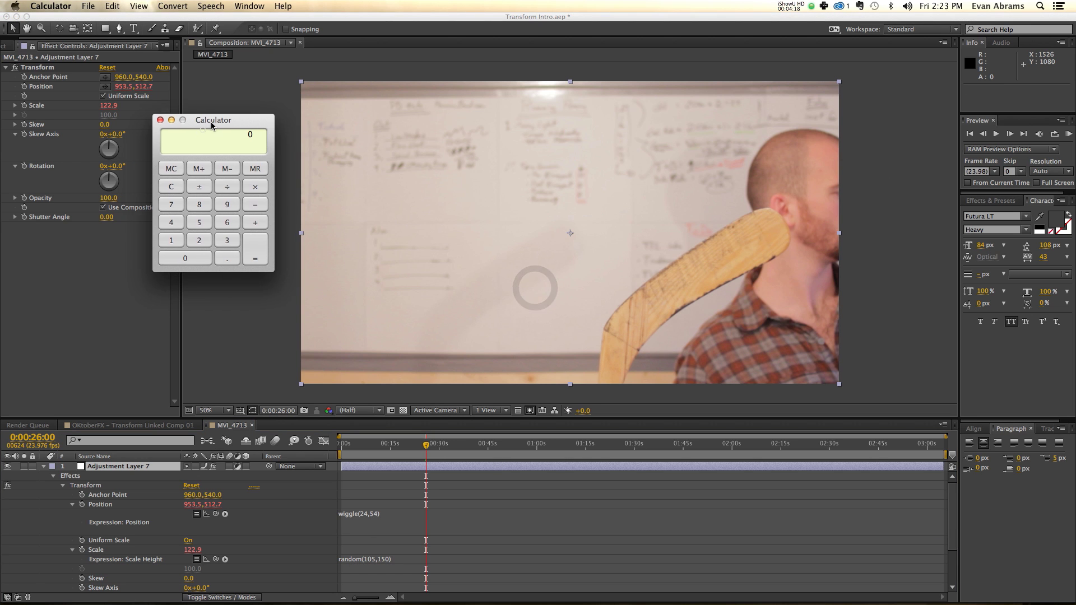
click(203, 130)
text(1920)
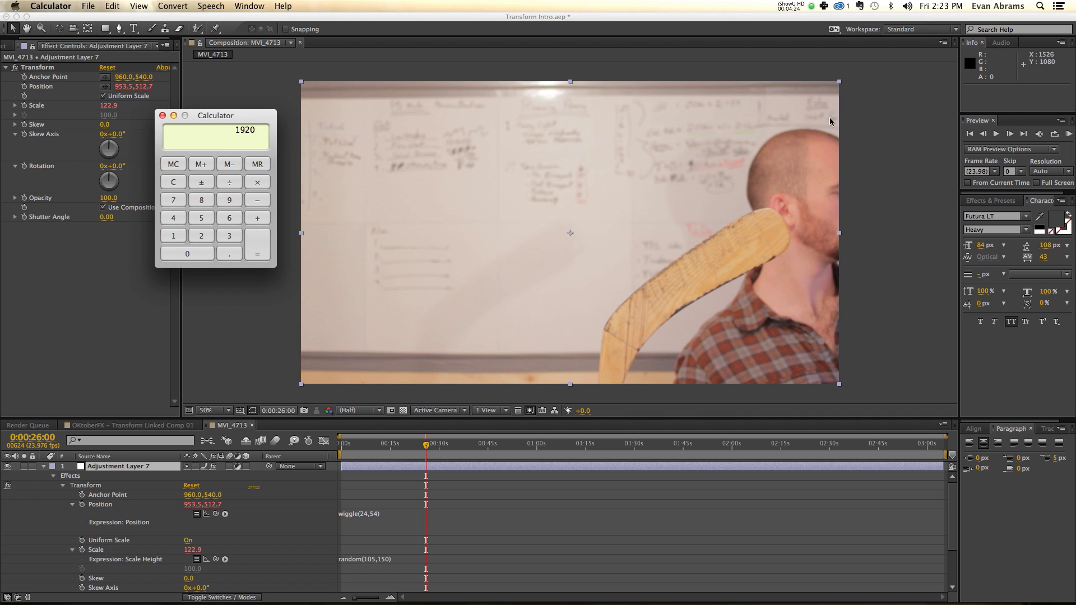
key(asterisk)
text(1.05)
key(Return)
text(1920)
key(Return)
- Work out 1080 × 1.05 minus 1080, the extra frame height at 105% scale, and close the calculator
text(10801.05)
key(Return)
text(-1080)
key(Return)
click(163, 116)
- Move to 0:00:27:05 and play the composition to preview the combined random scale and position wiggle
click(425, 529)
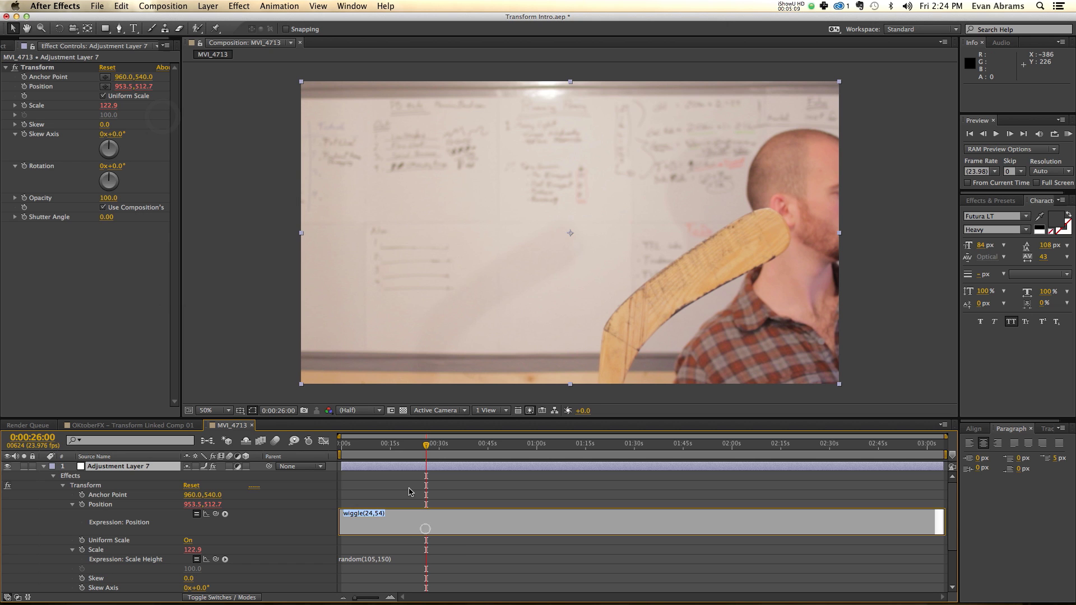
click(380, 445)
drag(391, 449, 430, 446)
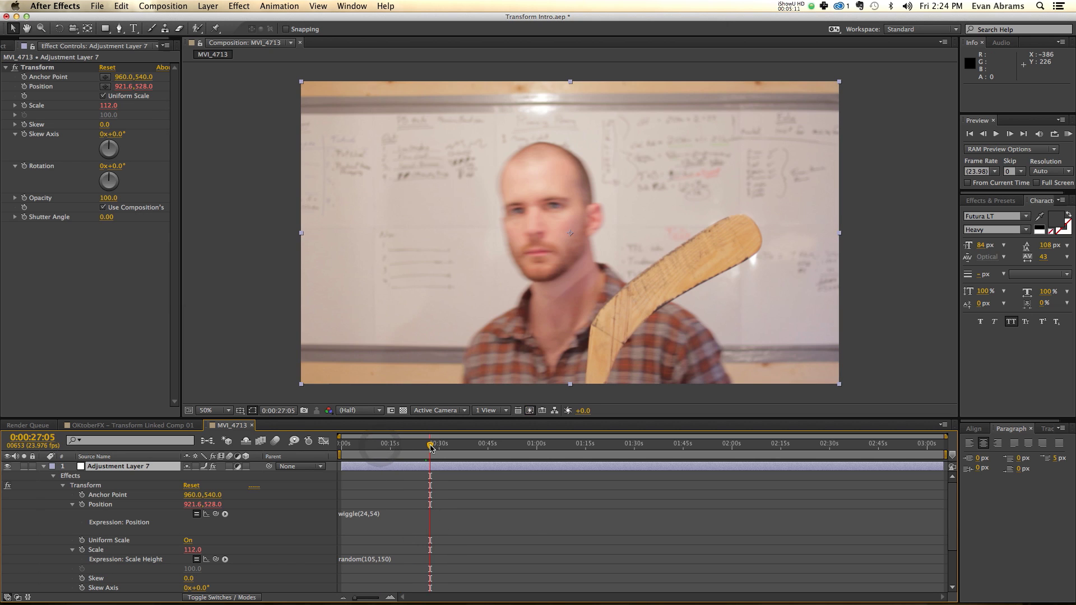
key(space)
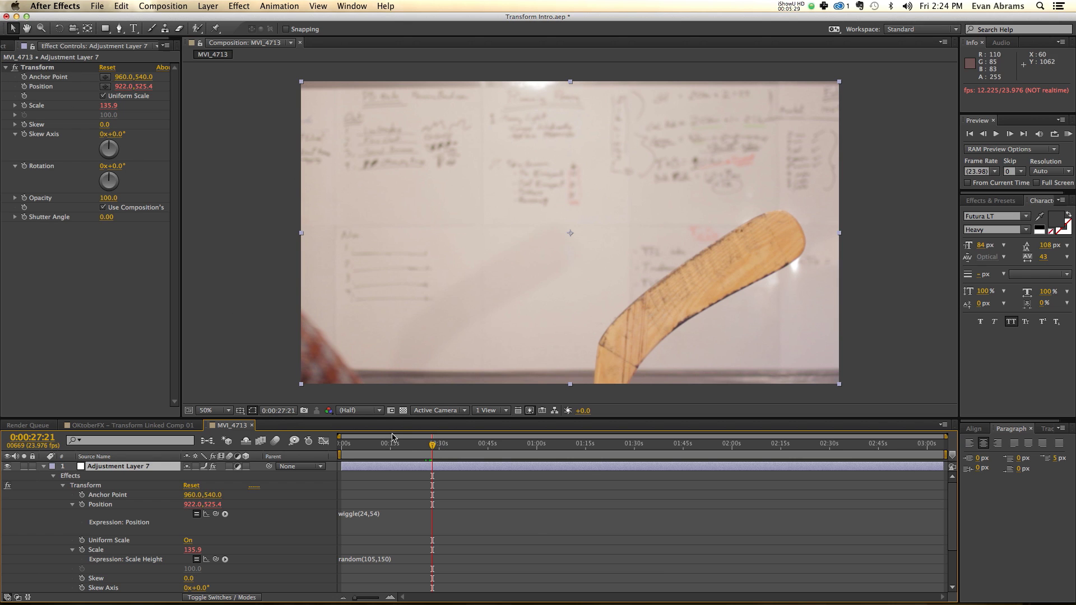
click(403, 468)
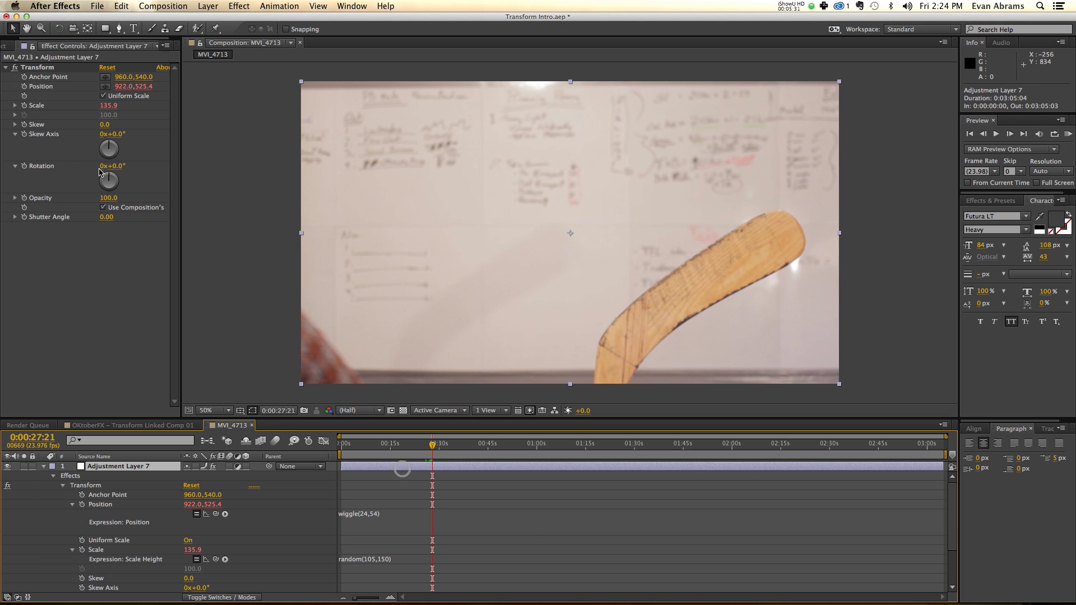
- Try a Skew of -12 and a changed Rotation in the adjustment layer's Transform effect, and undo both changes
drag(106, 125, 140, 131)
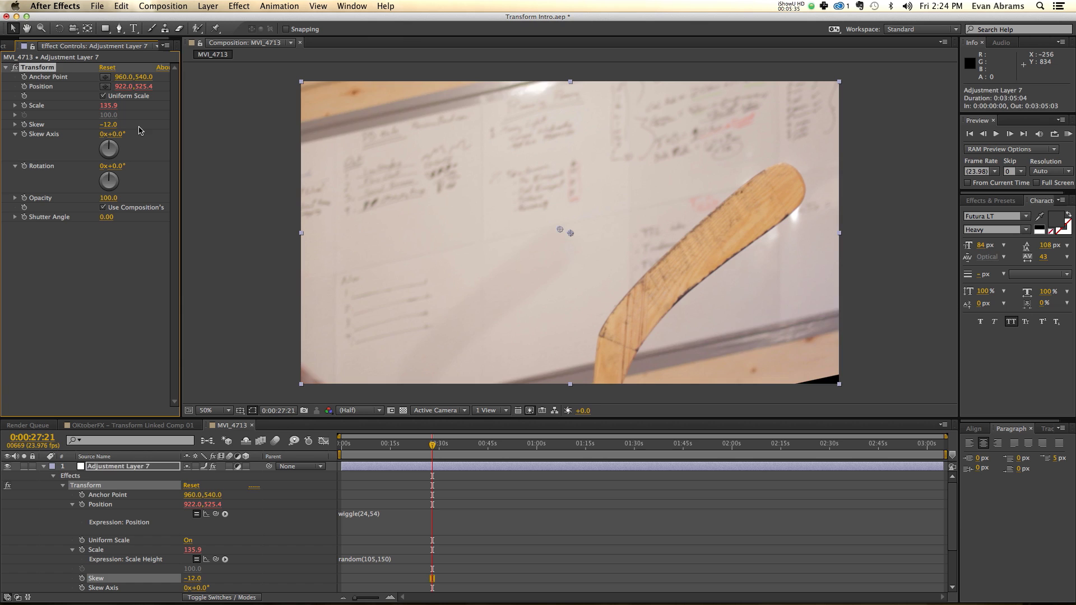
key(super+z)
drag(120, 166, 133, 220)
key(super+z)
key(super+z)
key(super+z)
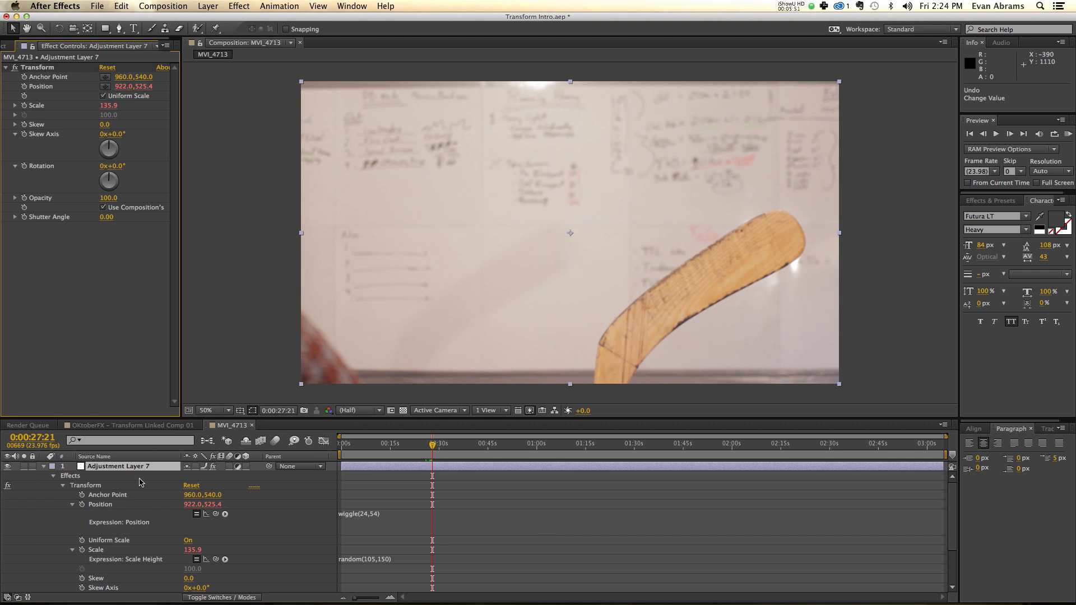
- Collapse the adjustment layer's properties and add a Slider Control effect to the layer after Transform
click(43, 467)
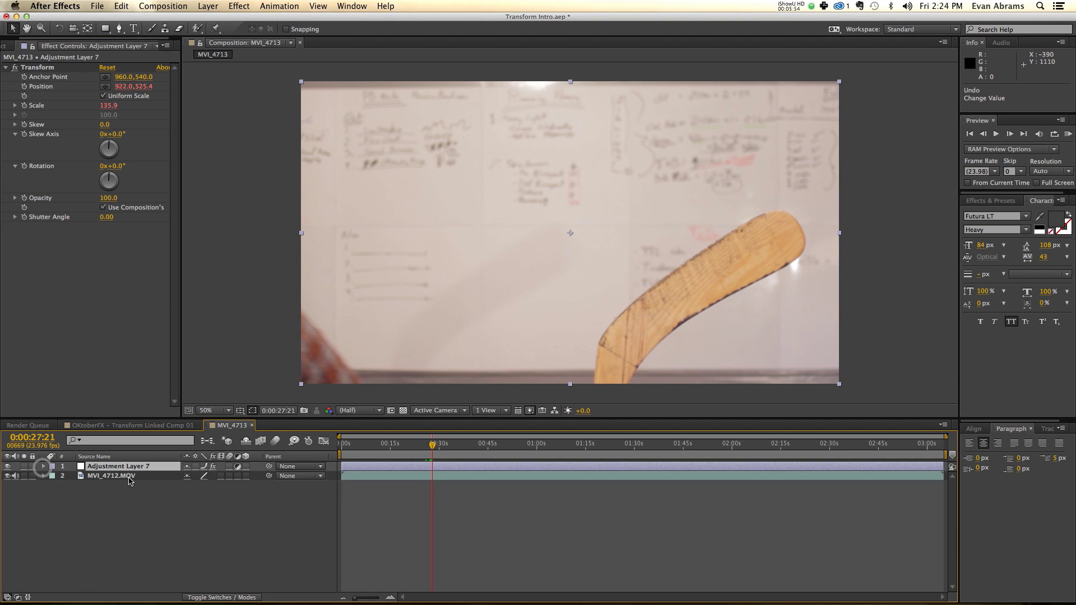
click(125, 468)
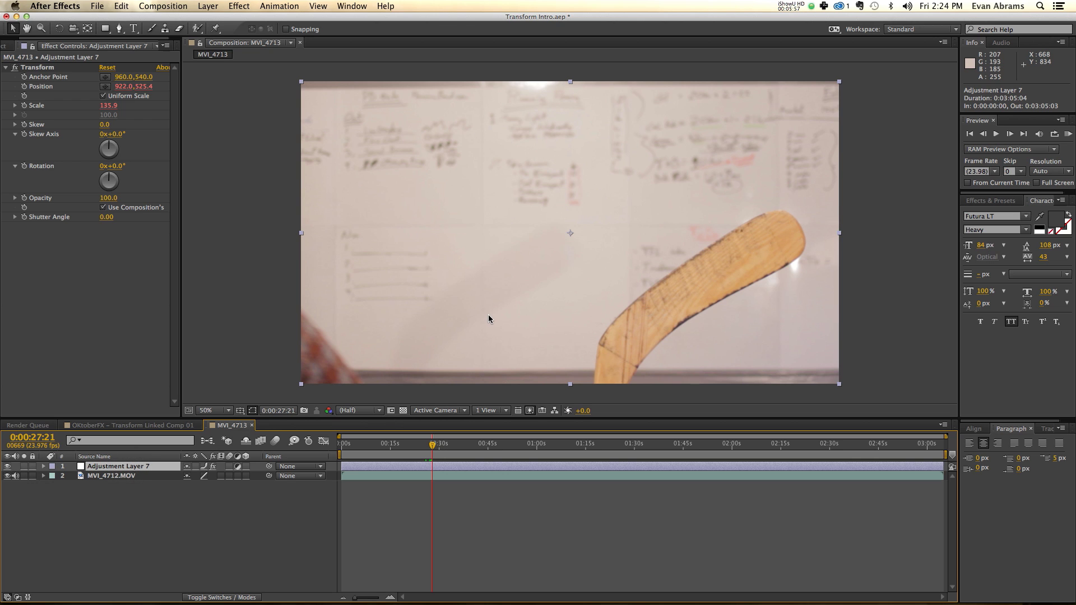
click(989, 201)
click(991, 218)
text(slider)
click(1009, 235)
drag(1009, 234, 115, 279)
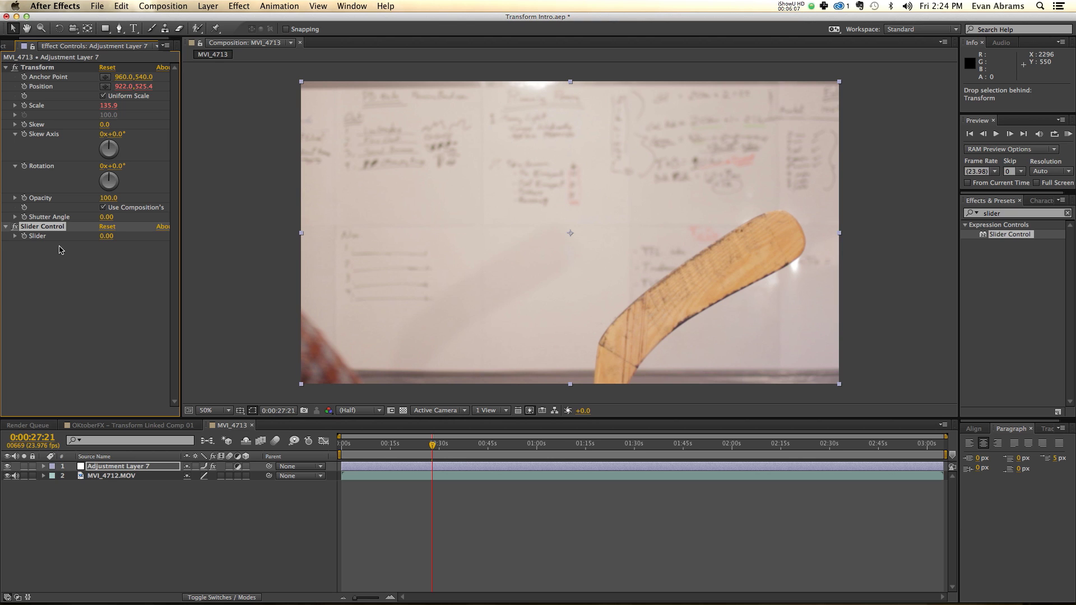
- Try out the Slider Control's value and set it back to 0
drag(108, 236, 128, 235)
click(108, 238)
text(0)
key(Return)
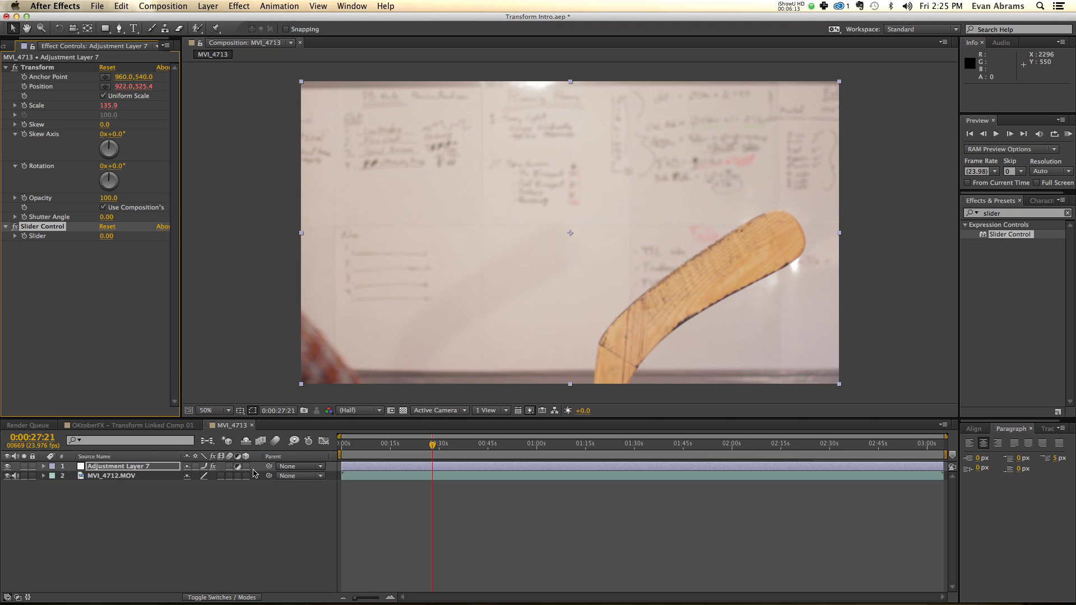
- Drive the adjustment layer's Opacity with the expression r=random(0,10); if (r>effect("Slider Control")("Slider")) {100} else {0}
key(t)
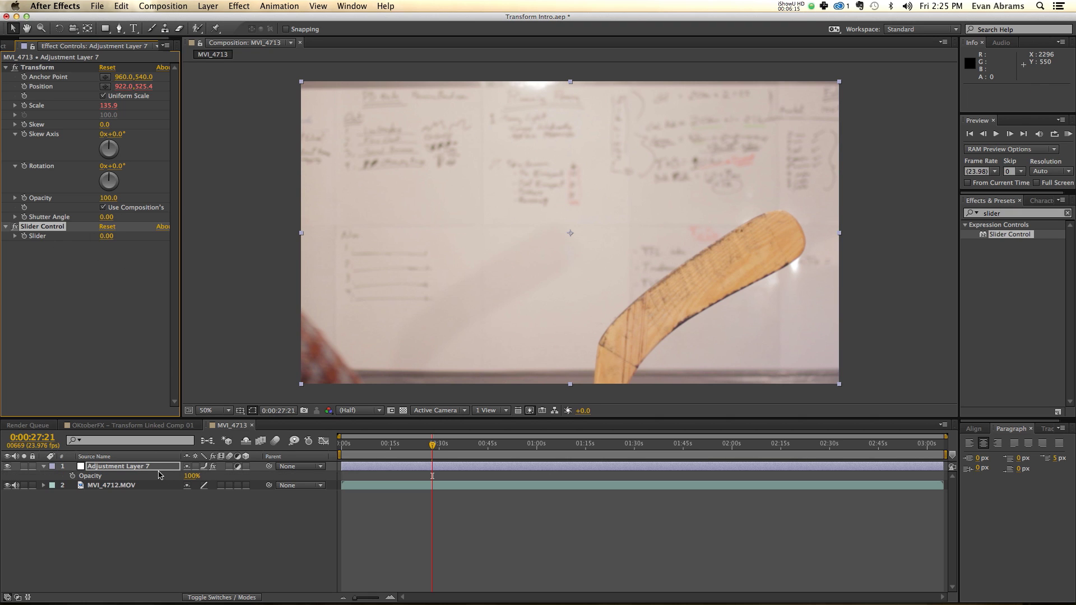
alt+click(73, 476)
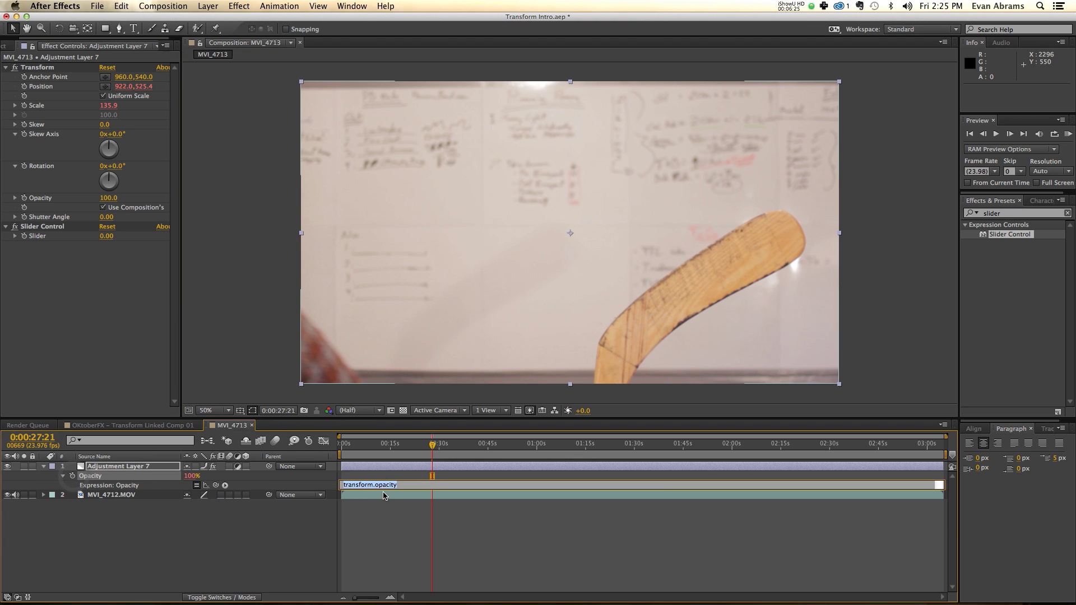
drag(379, 490, 379, 554)
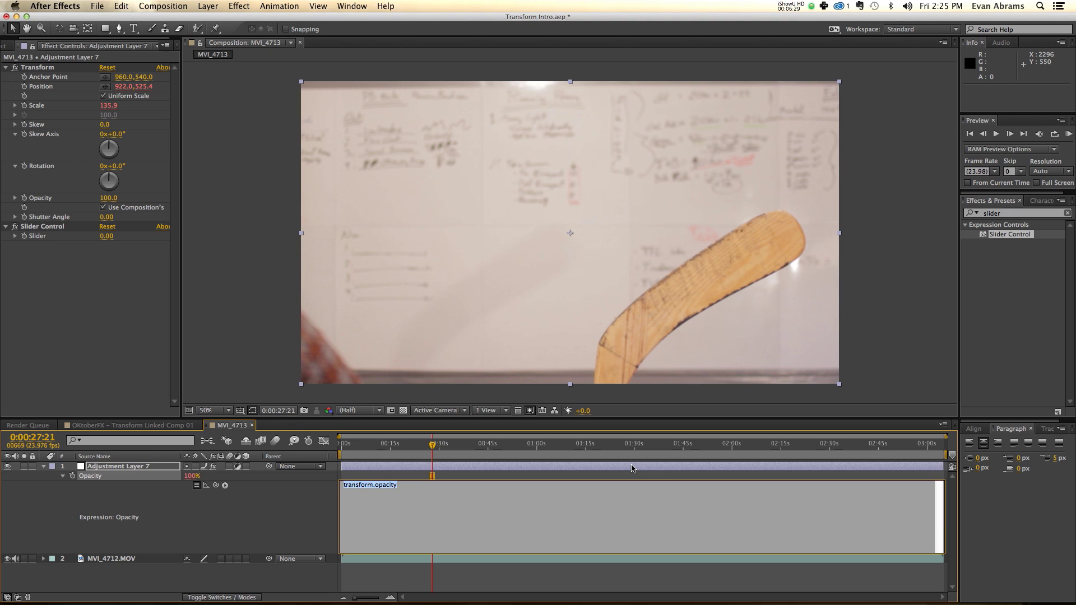
text(r=random)
text((0,10);)
key(Return)
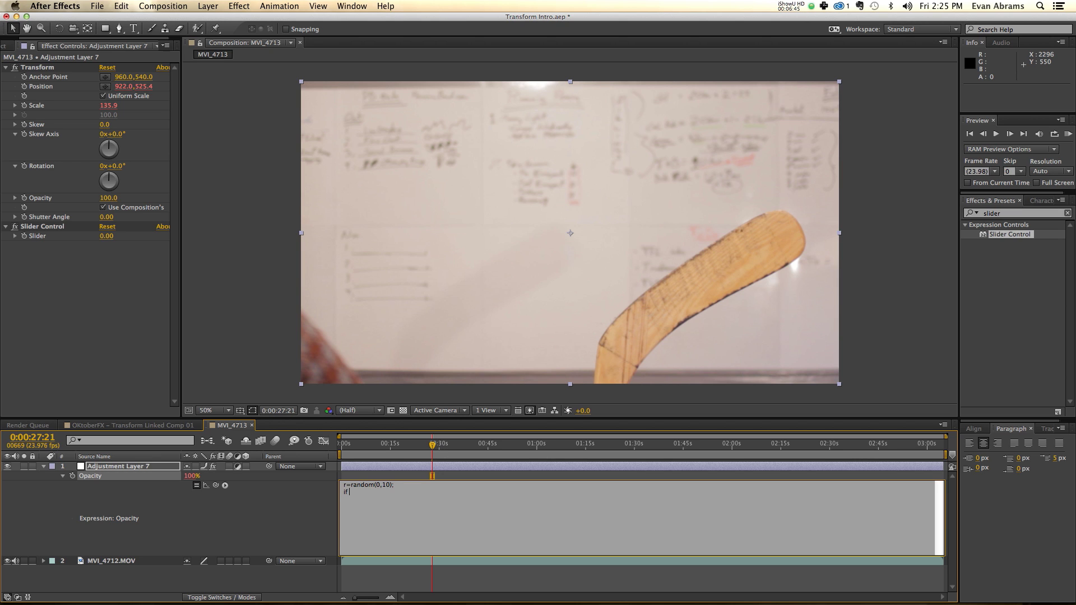
key(BackSpace)
drag(216, 486, 46, 235)
text() {100} else {0)
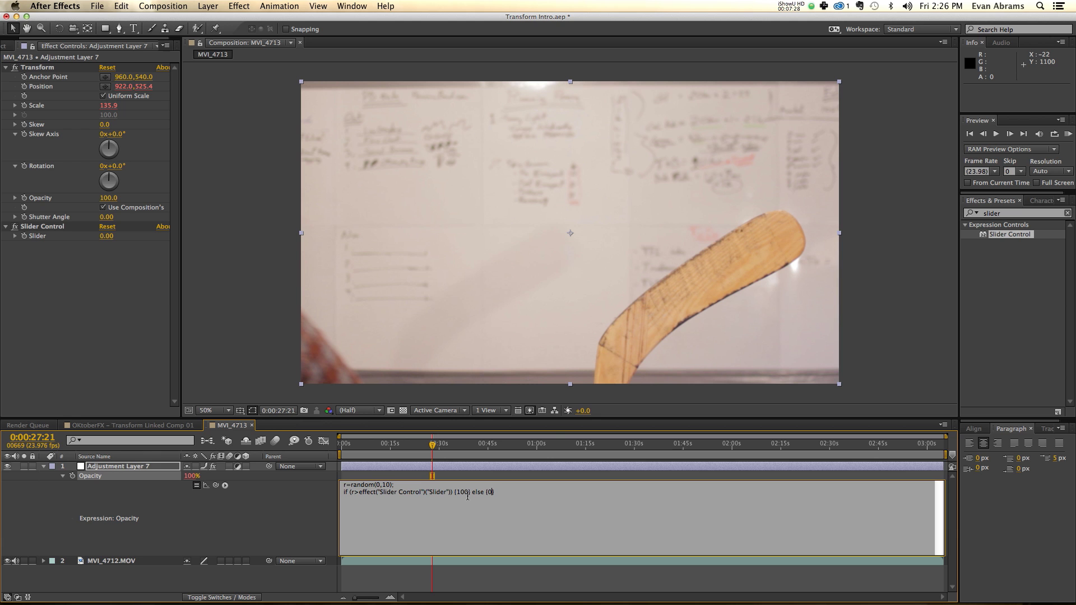
click(545, 476)
- Play the composition with the Slider at 0, and set the Slider to 10
key(space)
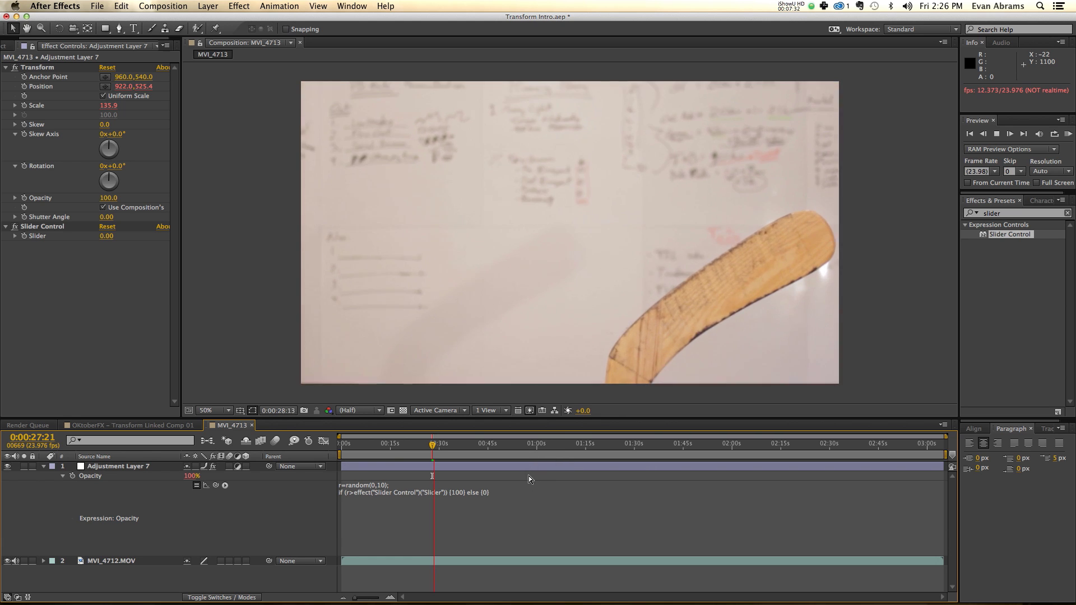
click(107, 236)
text(10)
key(Return)
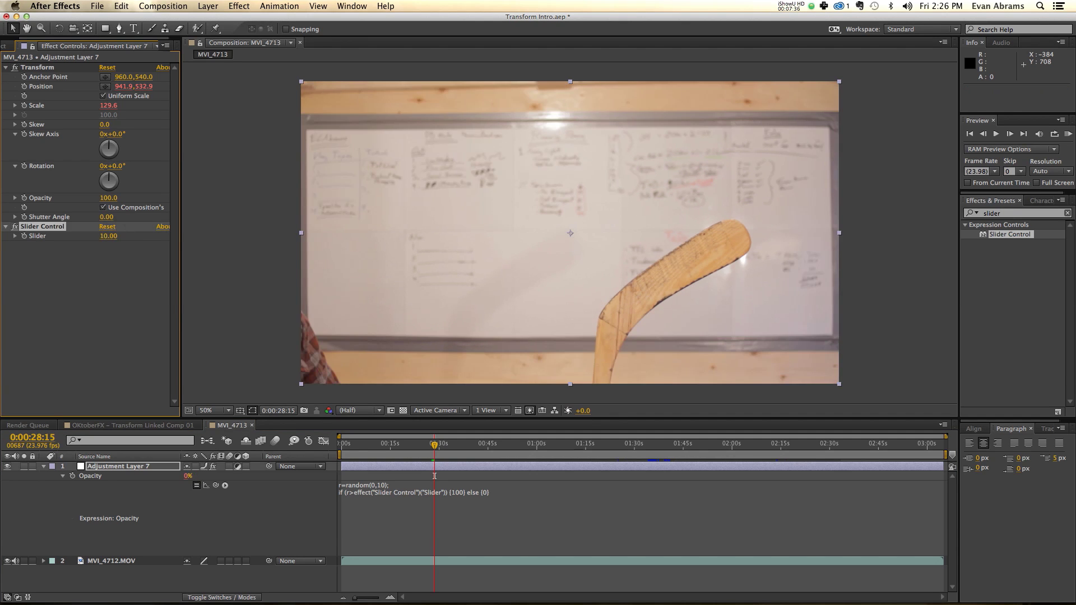
- Set the Slider to 5 and play the composition to preview the intermittent effect
click(109, 236)
text(5)
key(Return)
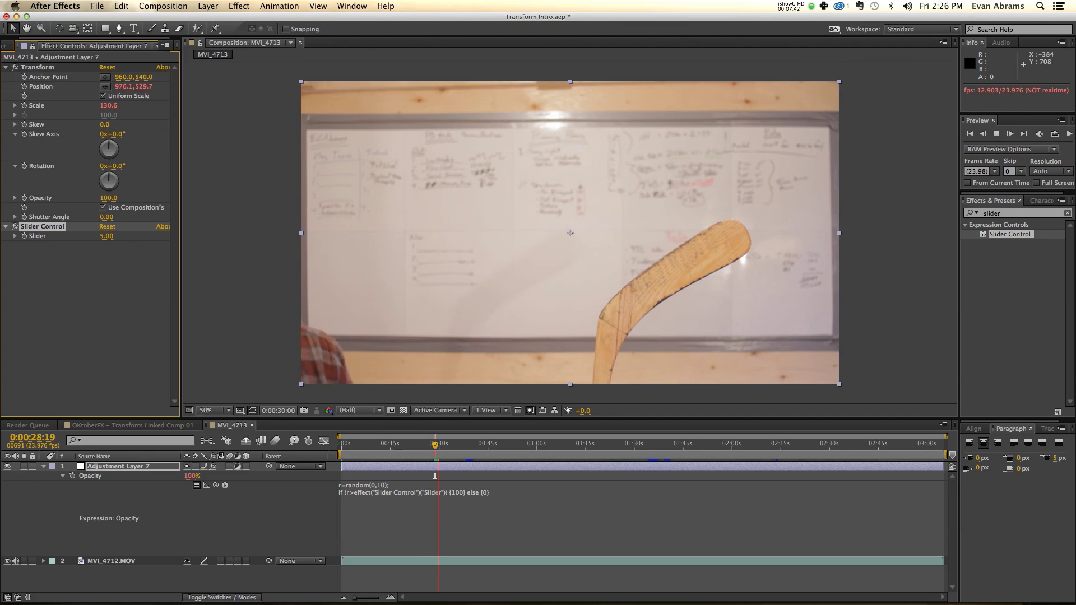
key(space)
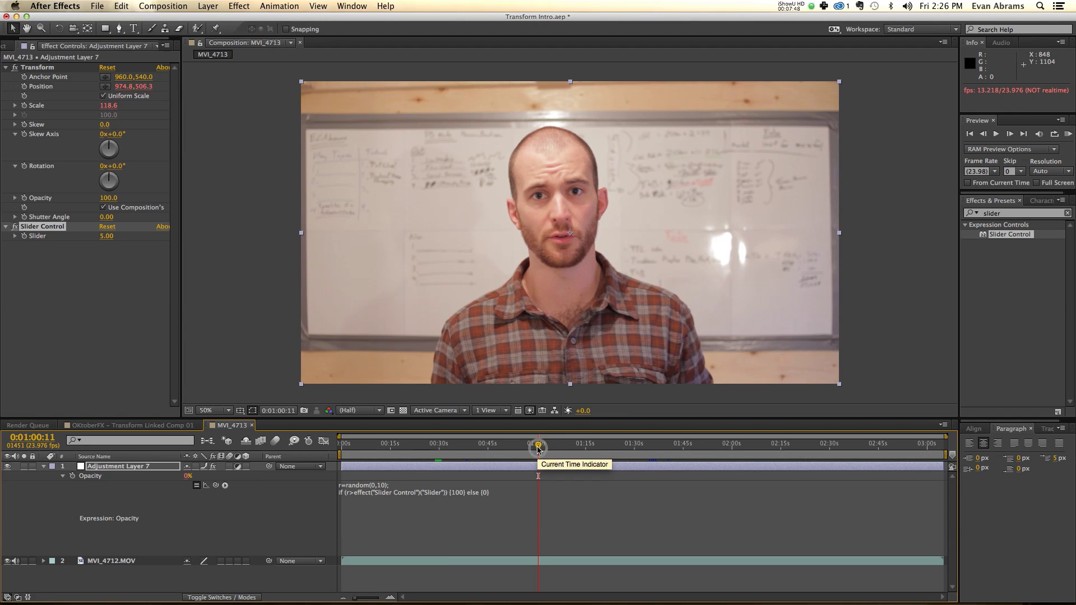
- Keyframe the Slider from 0 at 0:01:00:11 to 10 at 0:01:02:23
click(24, 238)
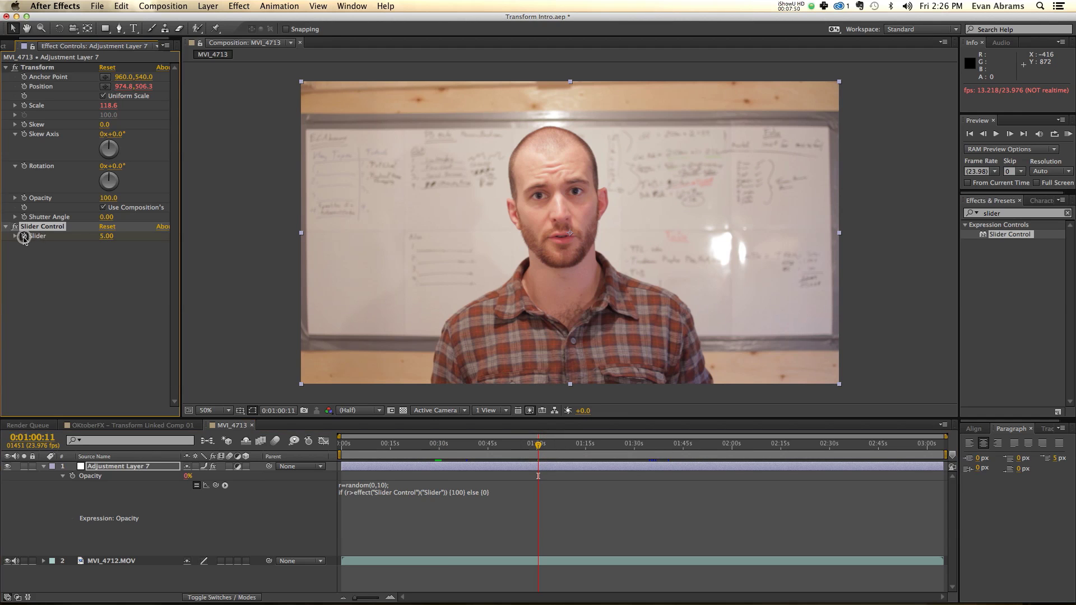
click(102, 236)
drag(538, 476, 540, 476)
key(shift+Page_Down)
key(shift+Page_Down)
click(106, 236)
text(10)
key(Return)
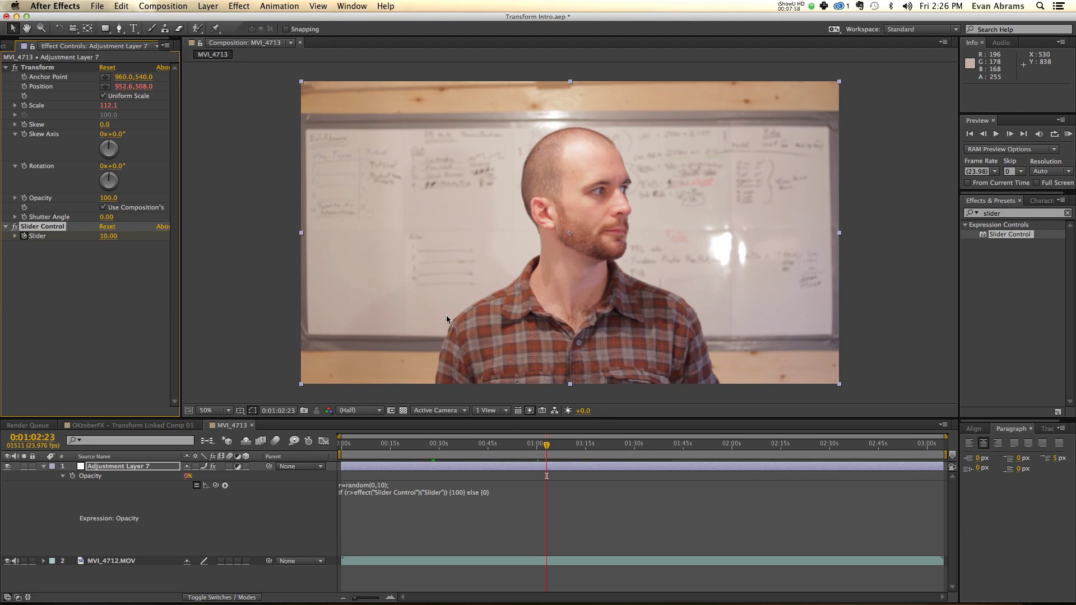
- Play the composition from 0:00:58:01 to preview the effect across the Slider keyframes
click(530, 448)
key(space)
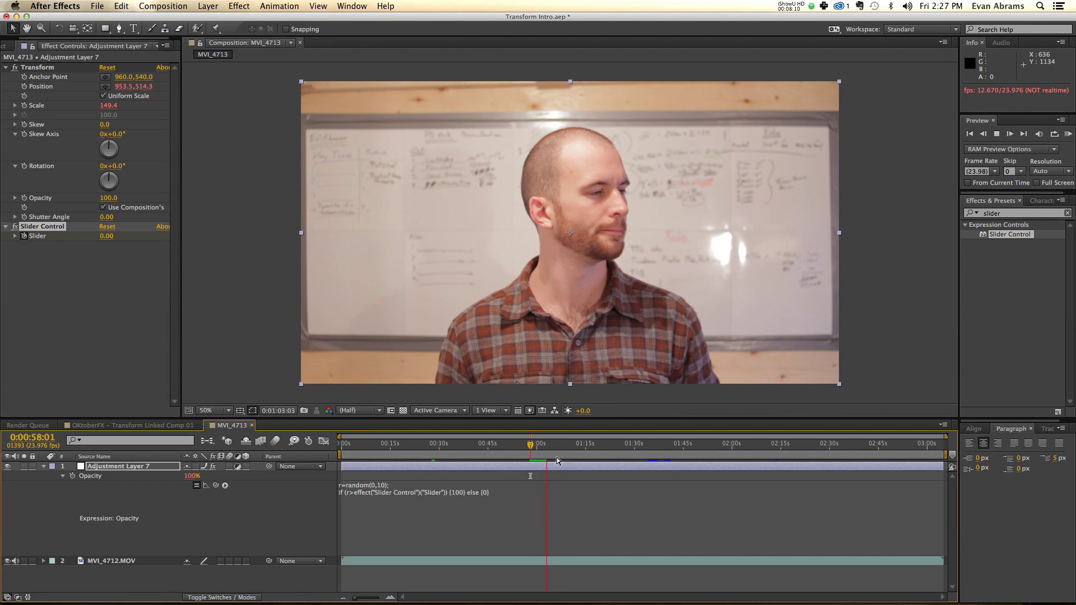
key(space)
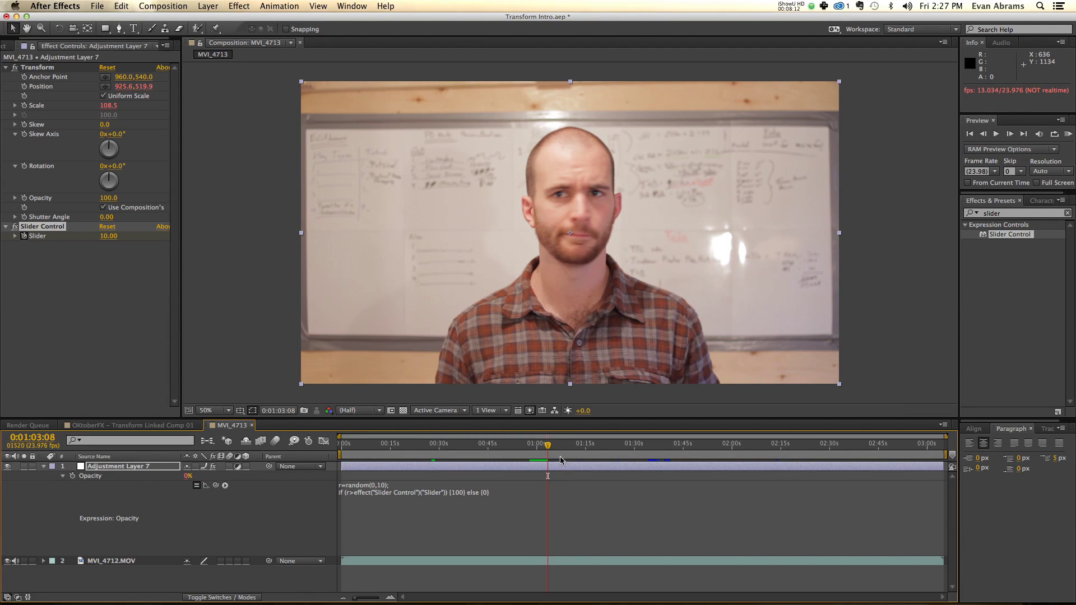
- Keyframe the Slider at 9.5 at 0:01:05:03 and play the composition from there
click(553, 455)
click(116, 236)
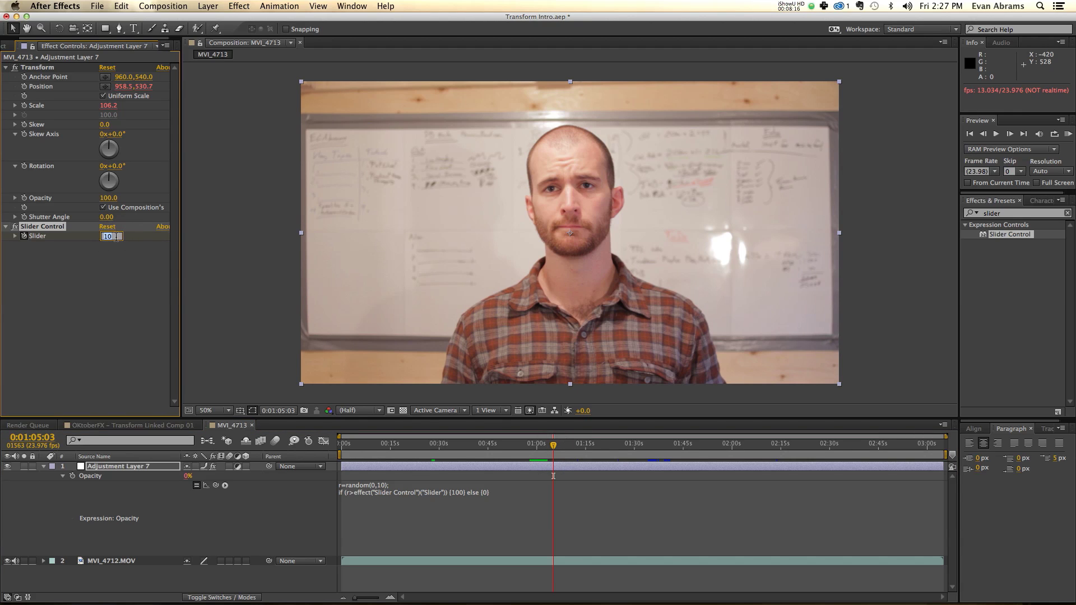
key(Return)
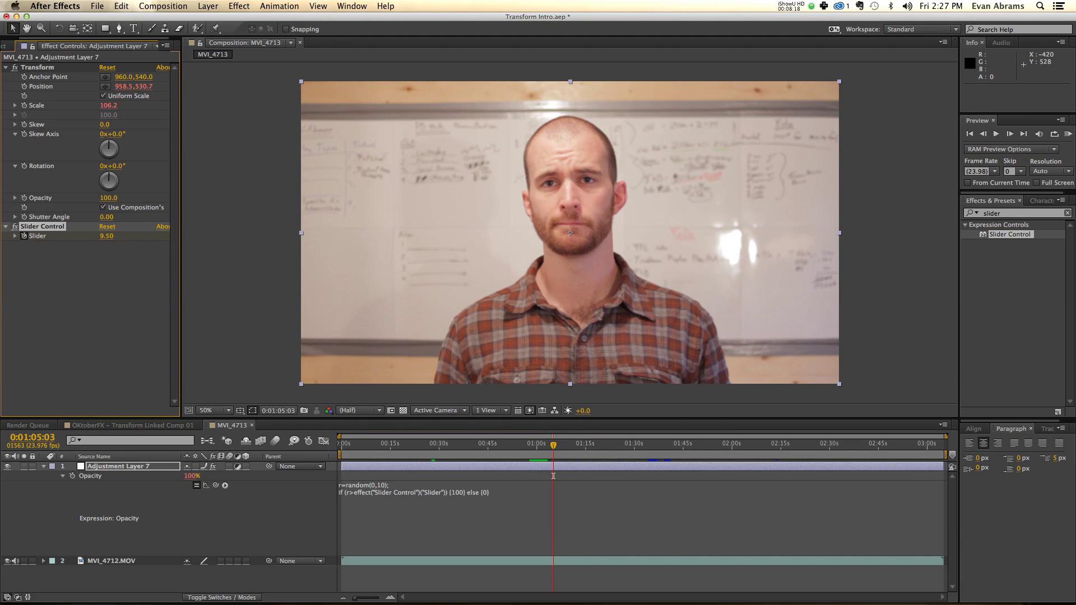
key(space)
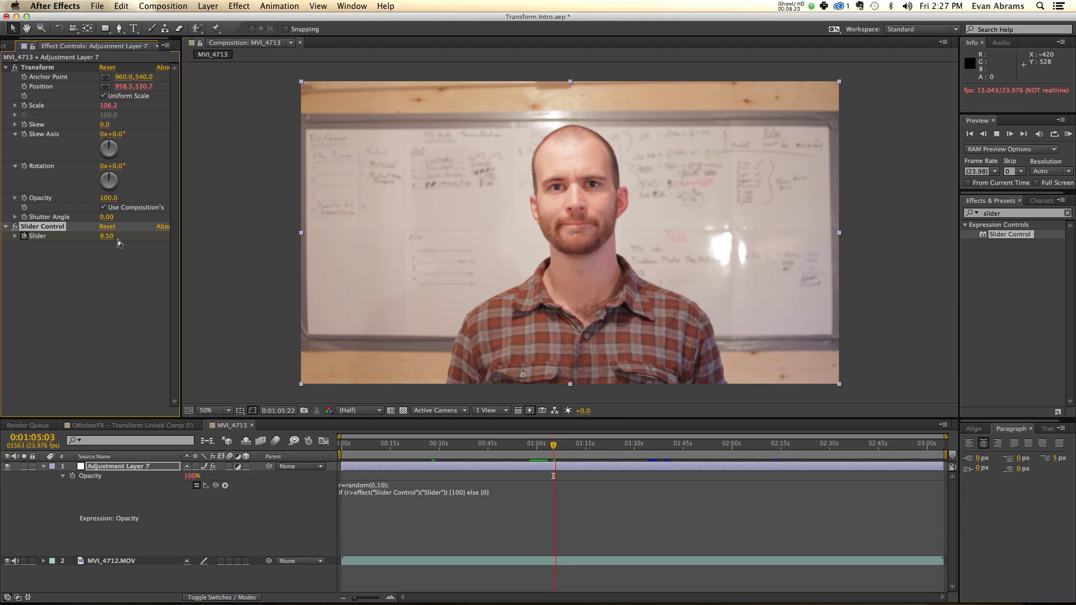
key(space)
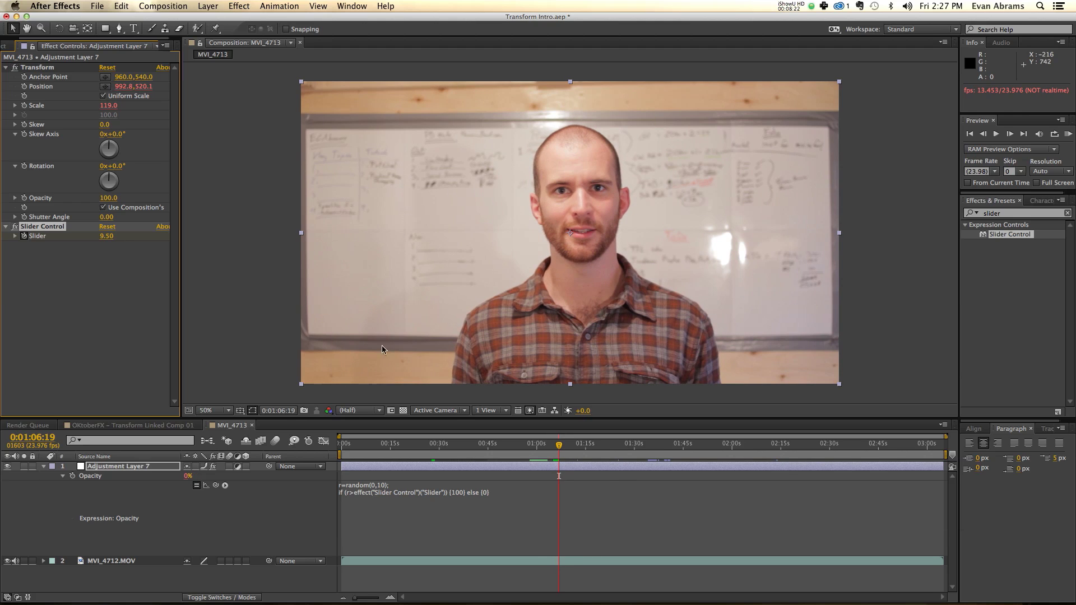
- Collapse the adjustment layer's Opacity property and reselect the layer
click(588, 468)
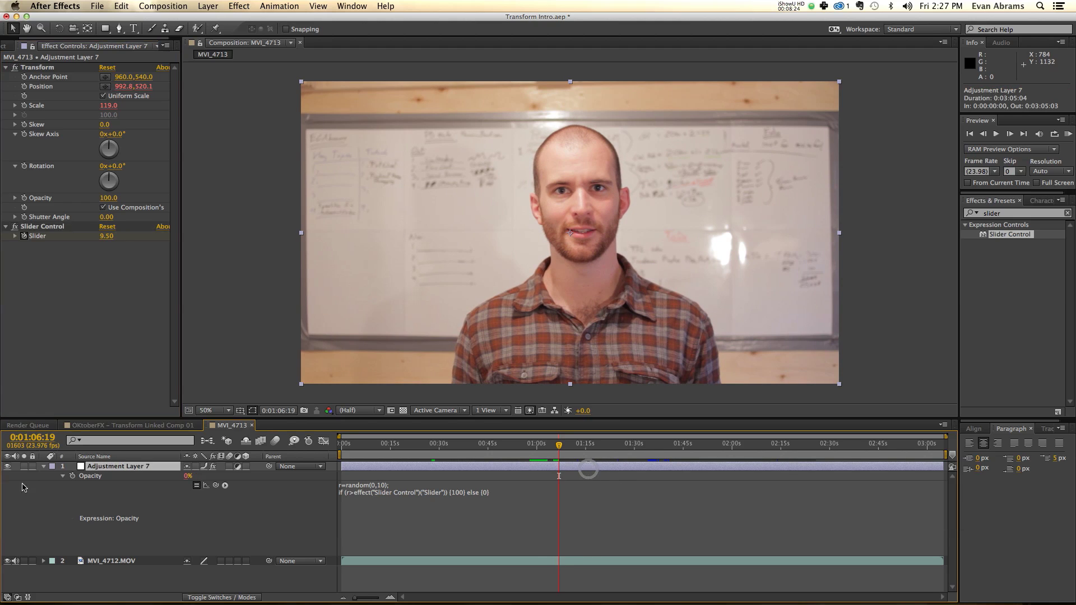
click(42, 467)
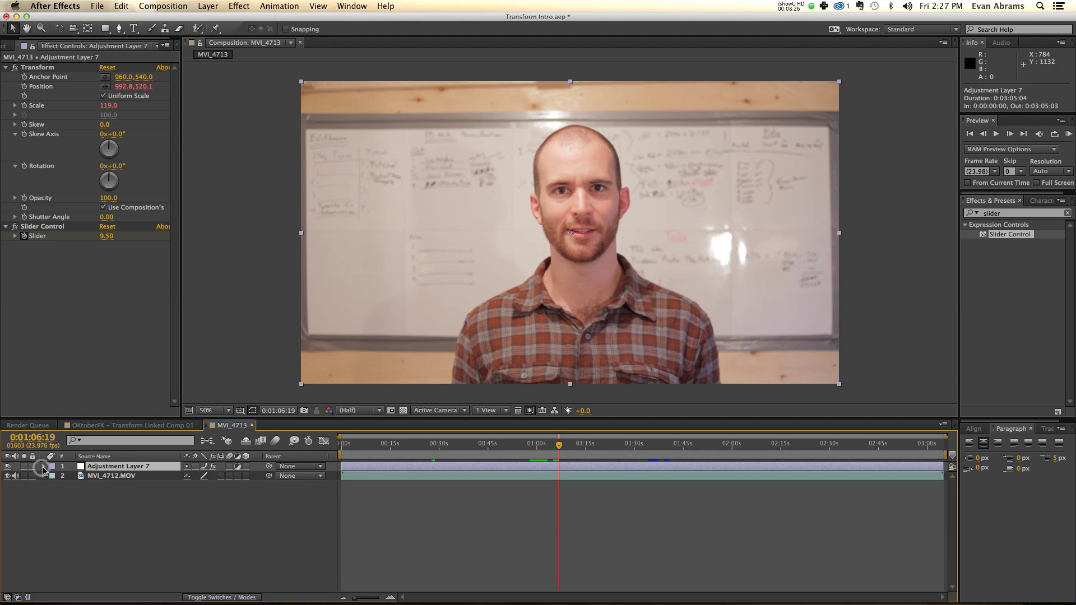
click(118, 517)
click(136, 477)
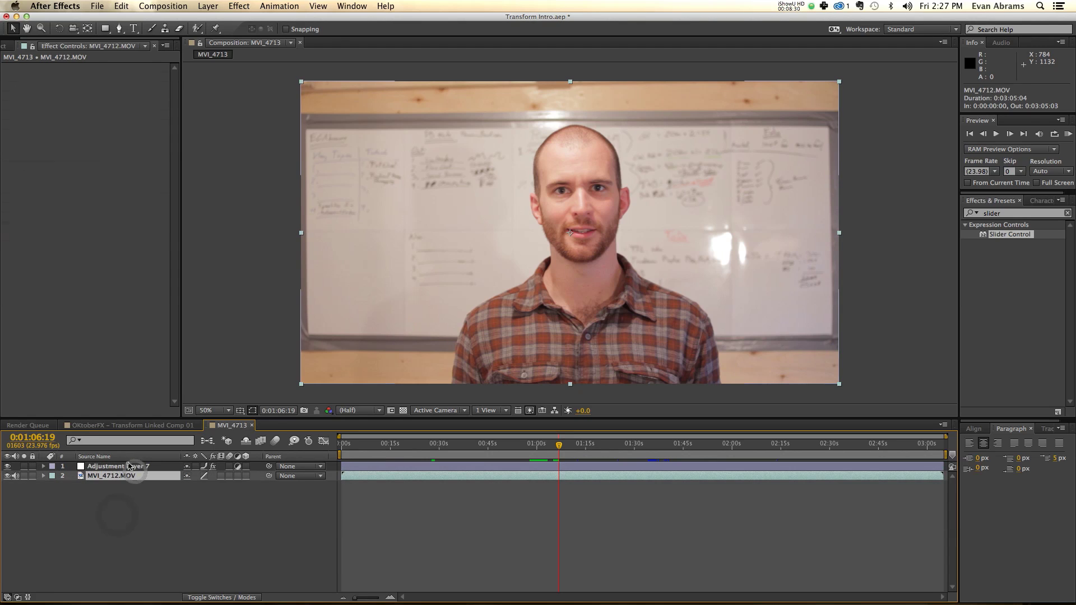
click(128, 467)
- Move to 0:00:39:23 and create a new shape layer with a rectangle filling the whole composition frame
click(490, 448)
drag(491, 449, 471, 448)
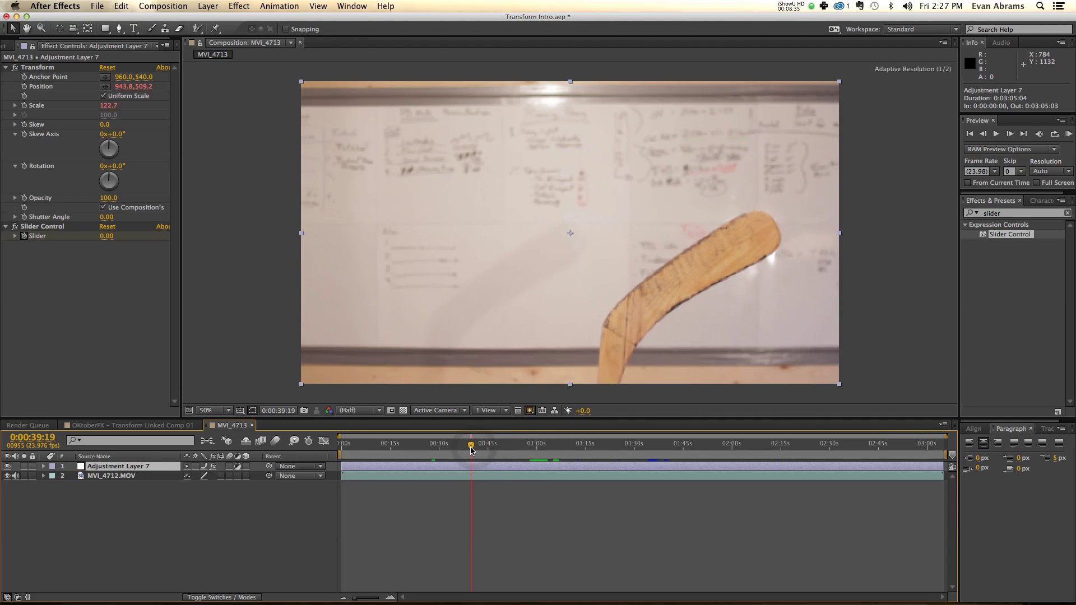
click(256, 521)
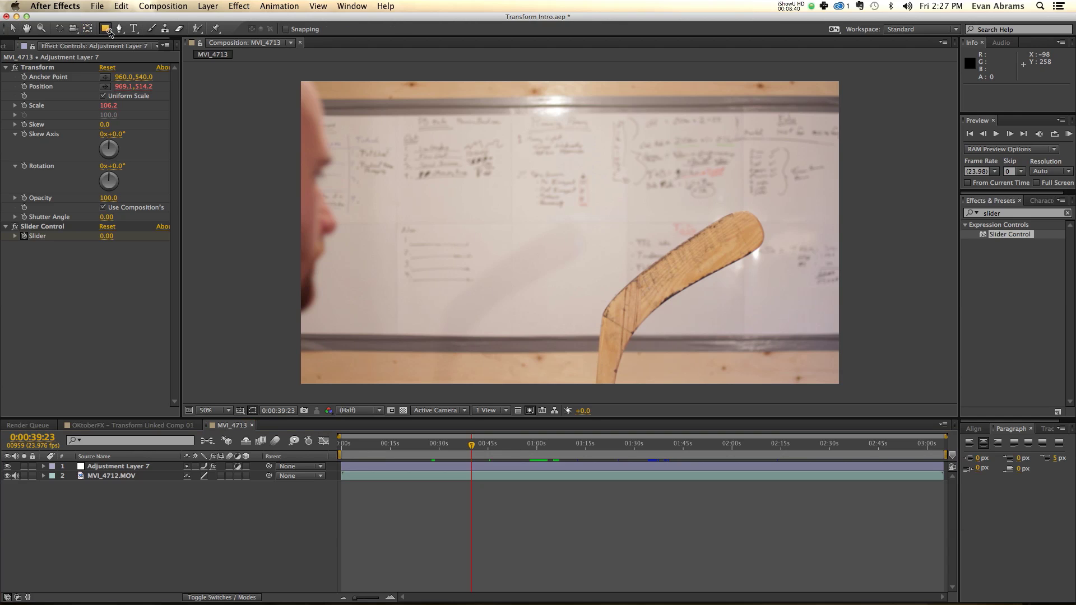
double_click(105, 28)
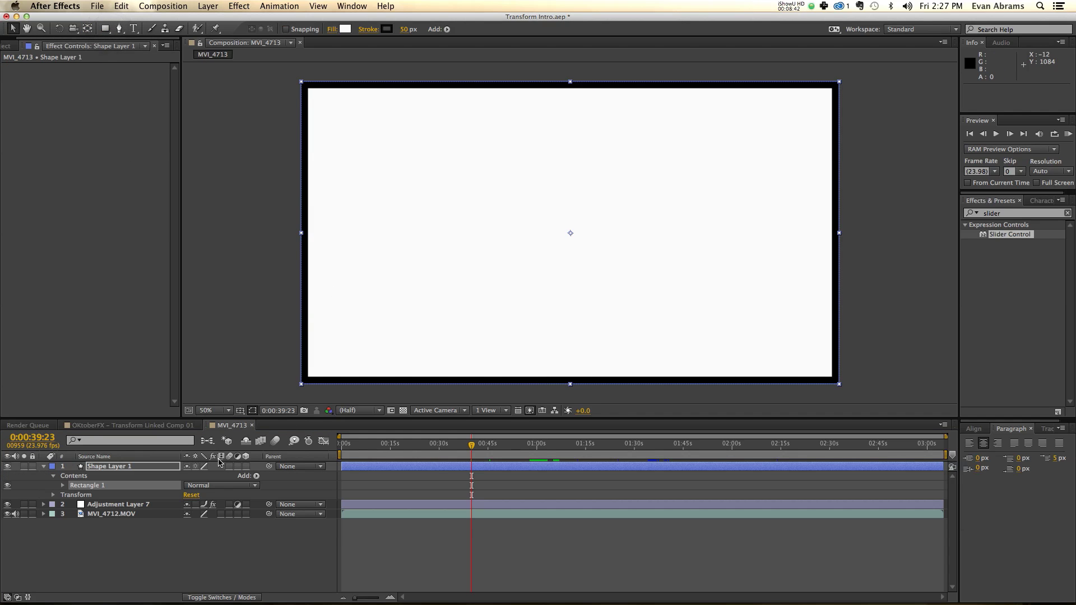
- Set the rectangle's stroke width to 0 px and reveal its Rectangle Path 1 properties
drag(403, 29, 320, 33)
click(63, 485)
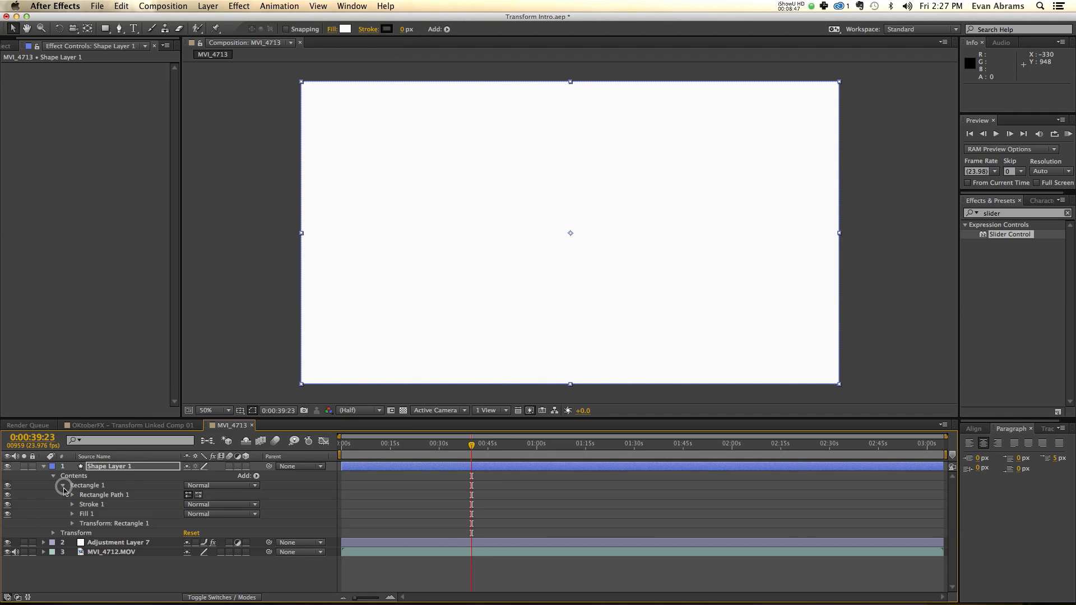
click(72, 494)
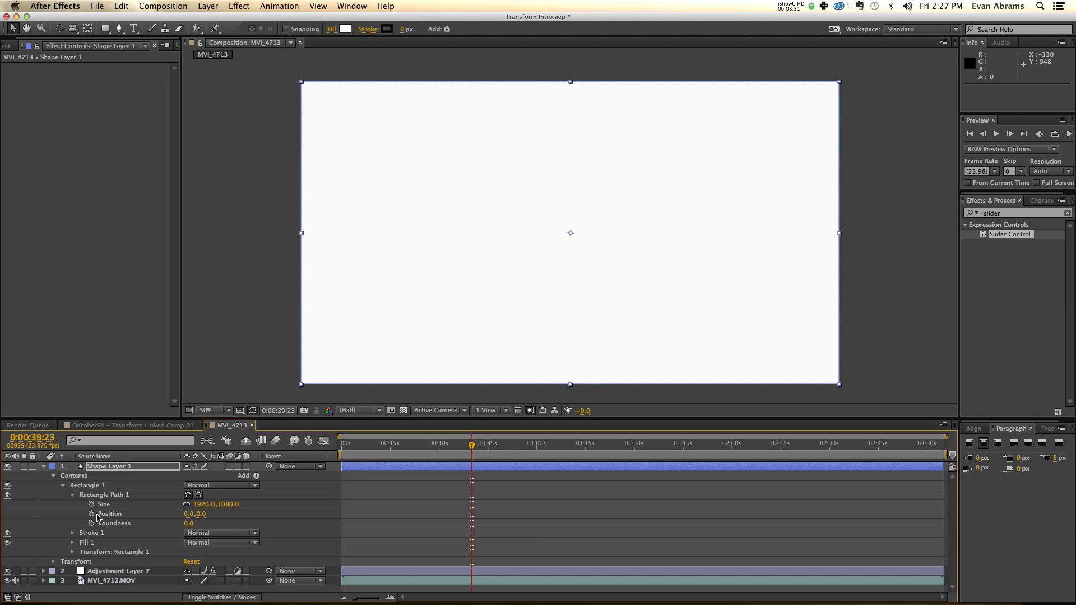
- Give the rectangle path's Size the expression x=2000; y=random(250,540); [x,y] and preview it from 0:00:39:23
alt+click(91, 504)
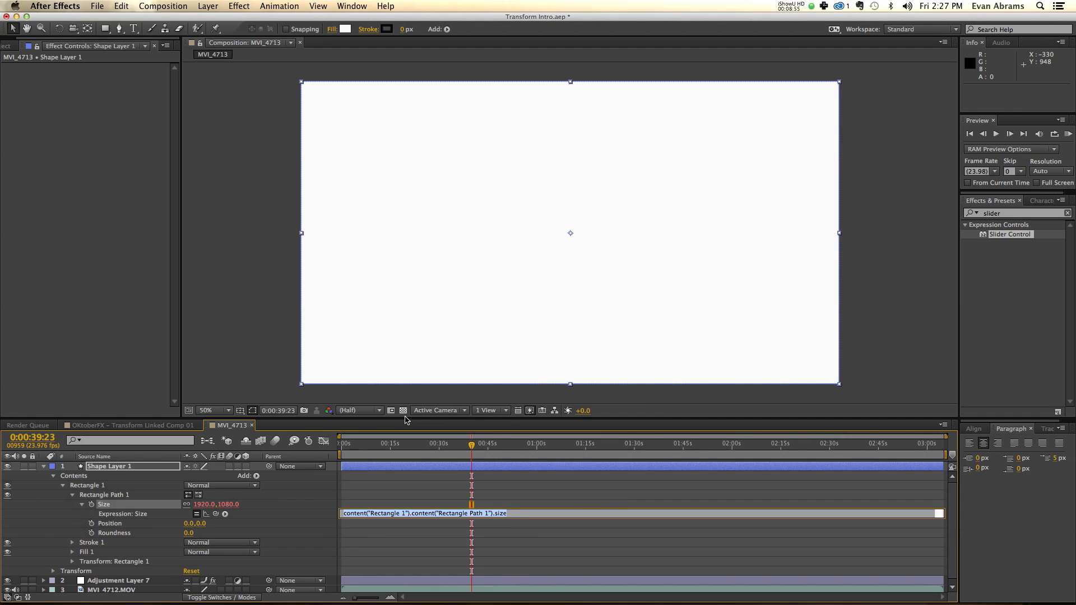
text(x=2000)
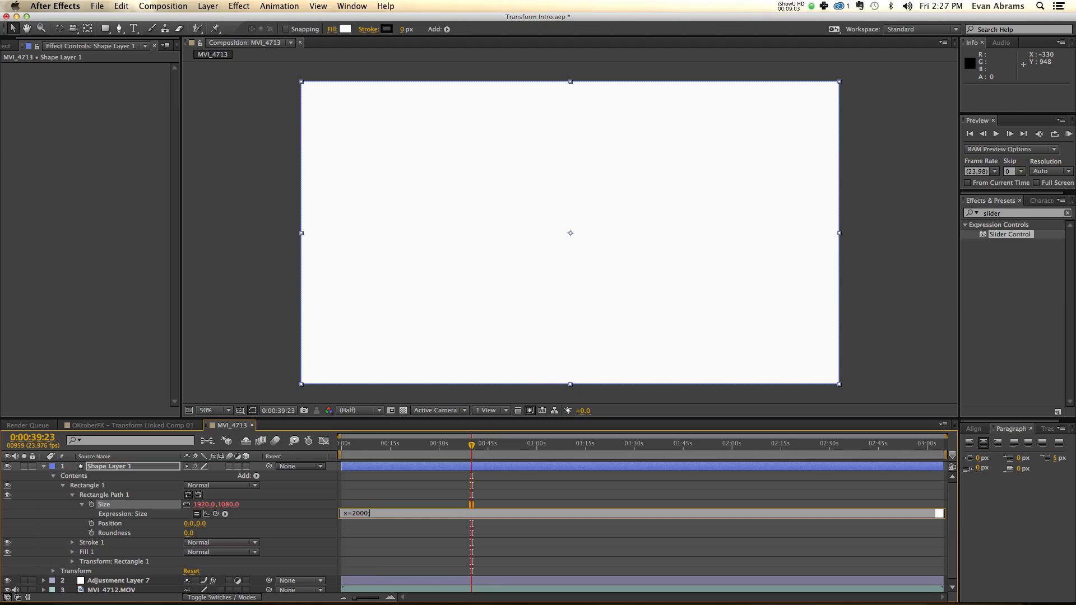
text(;)
key(Return)
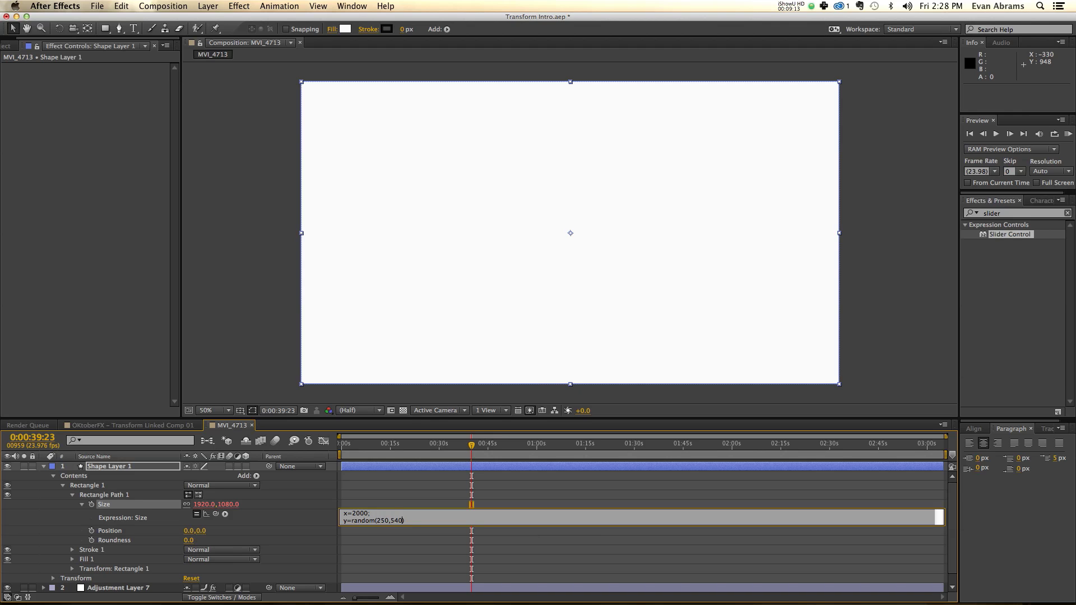
key(Return)
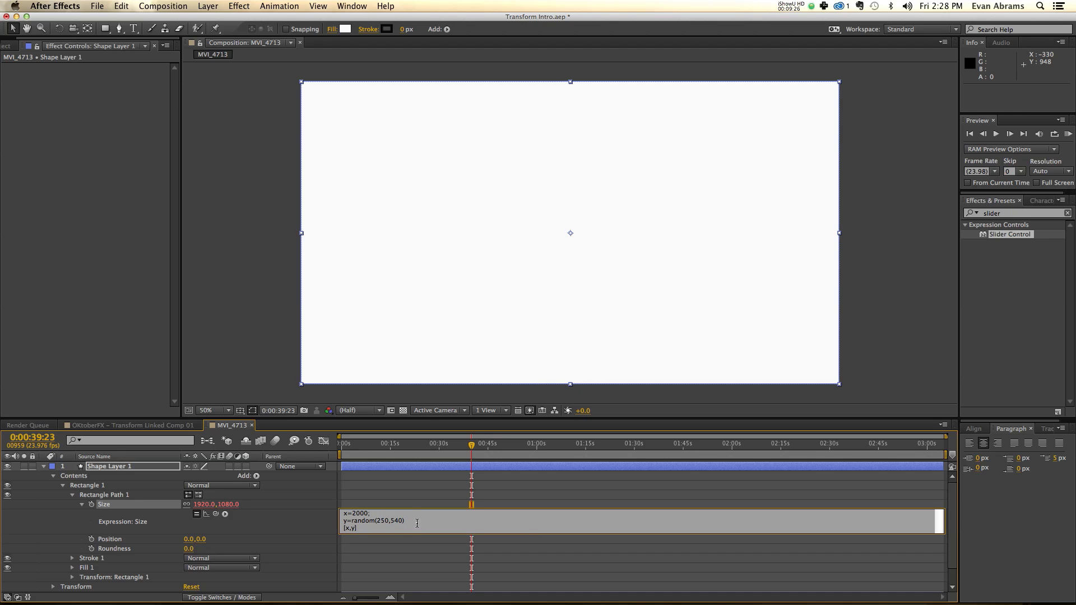
text(;)
key(KP_Enter)
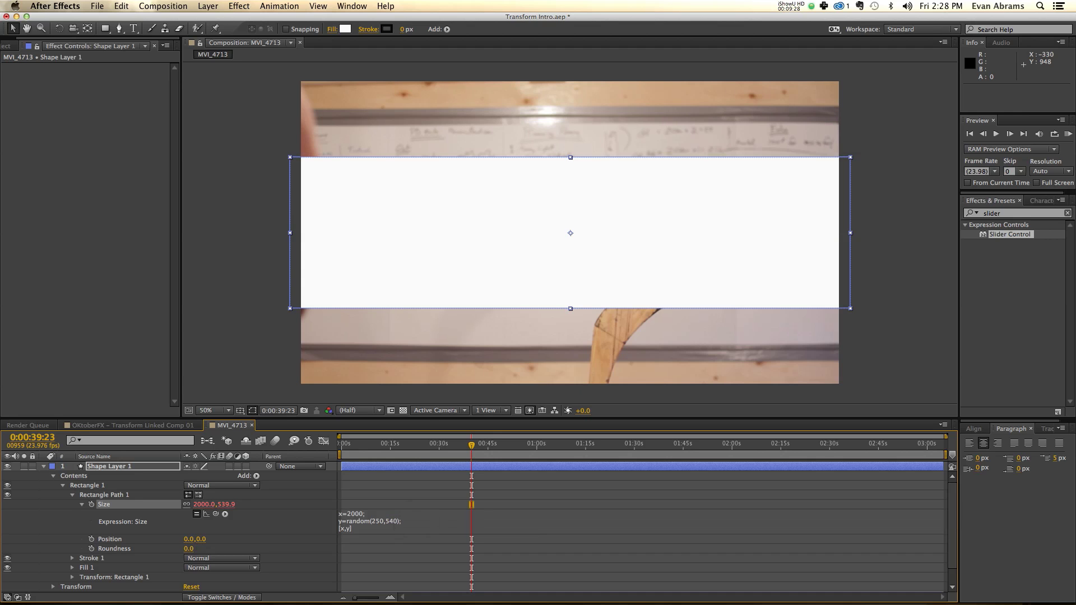
key(space)
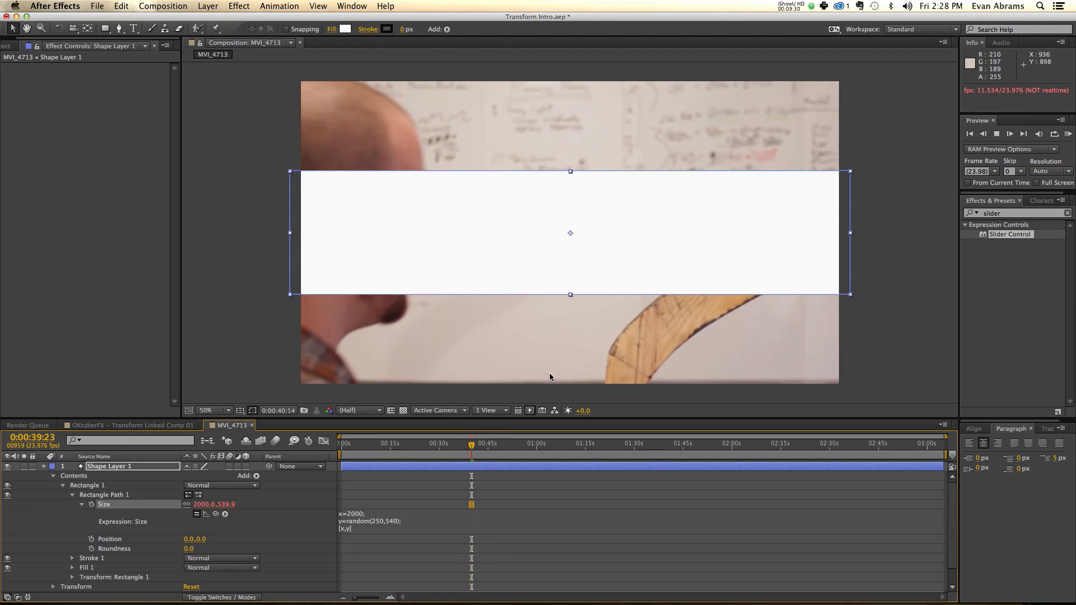
- Reuse the Size expression on the rectangle path's Position as x=0; y=random(-540,540); [x,y] and preview the motion
click(403, 510)
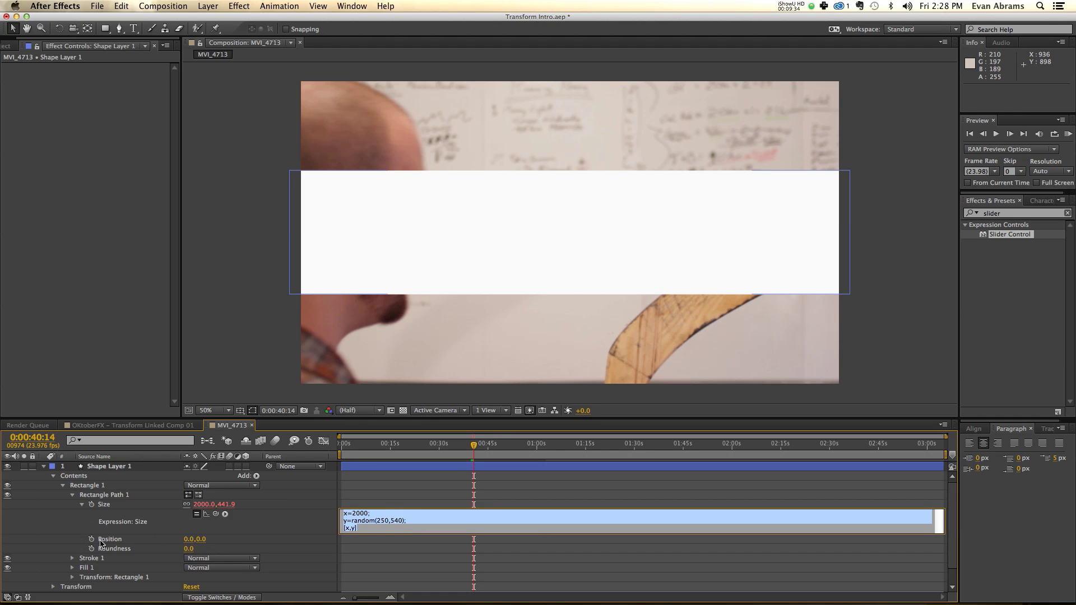
alt+click(91, 539)
key(super+v)
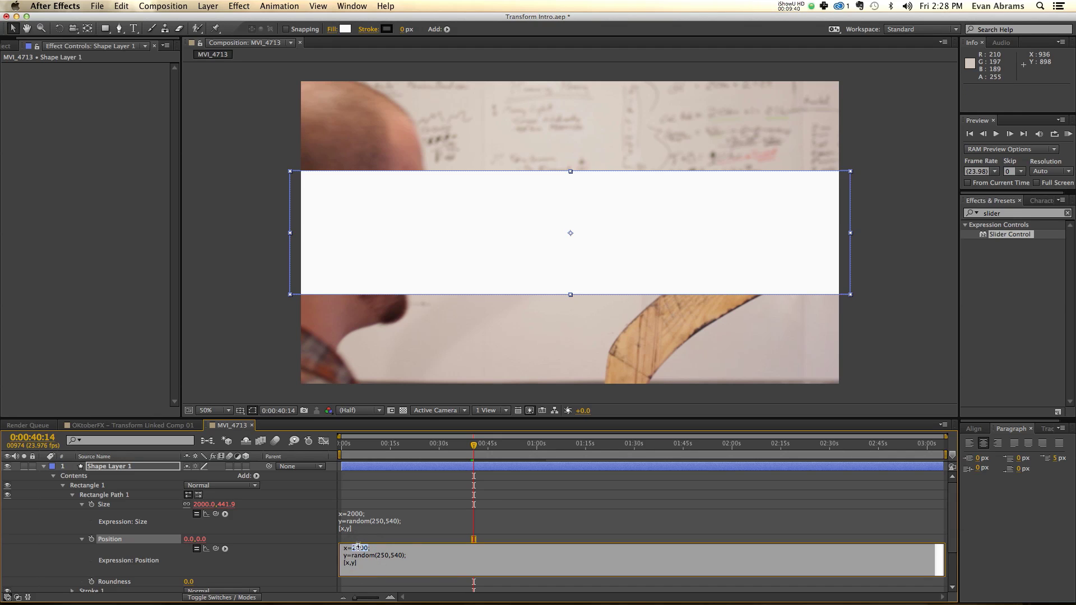
text(0)
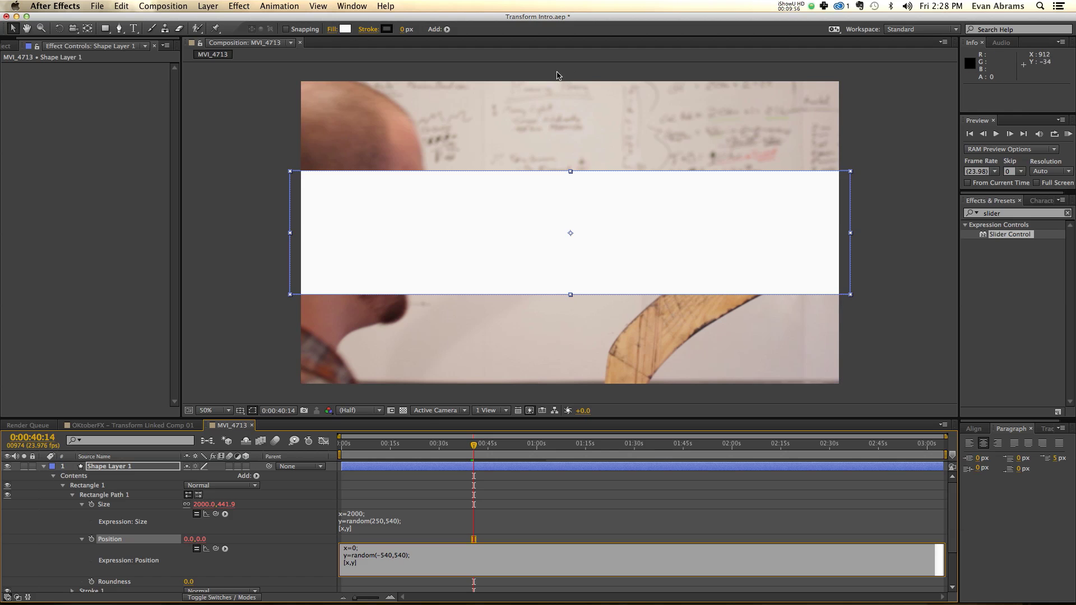
click(539, 511)
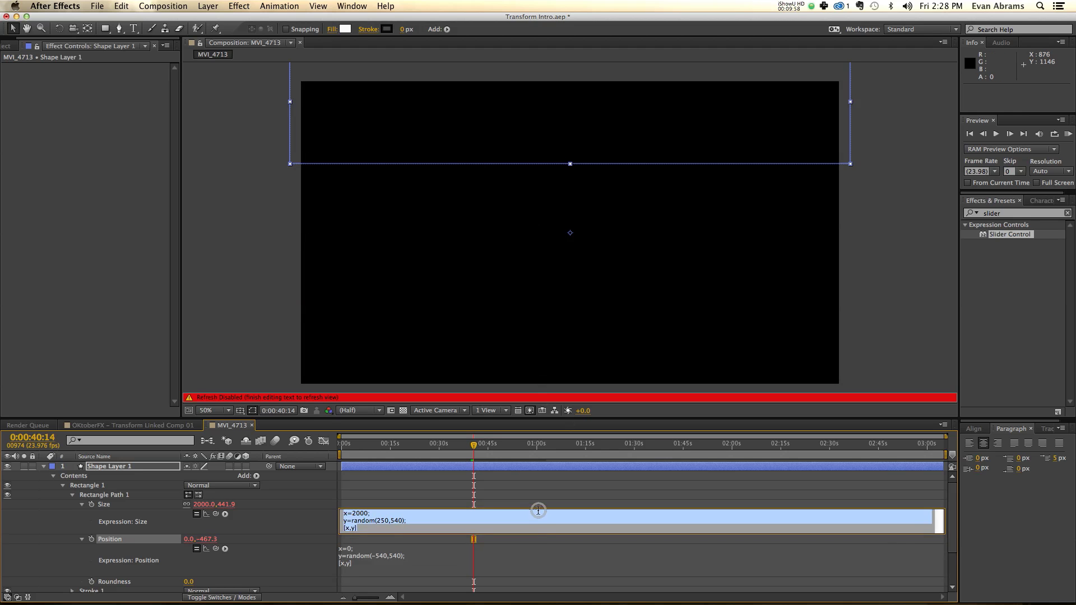
click(524, 498)
key(space)
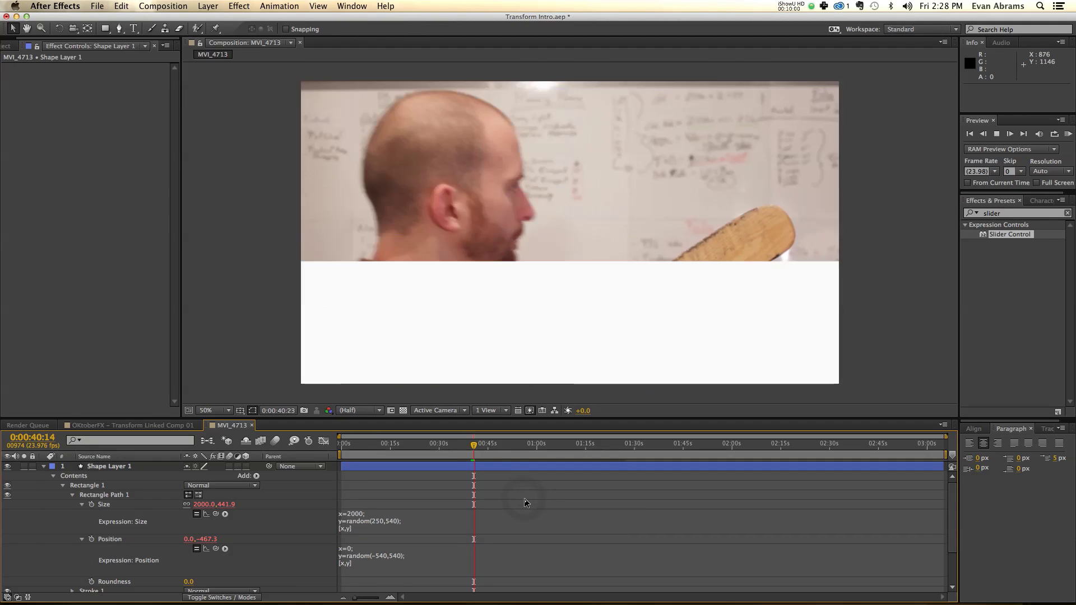
key(space)
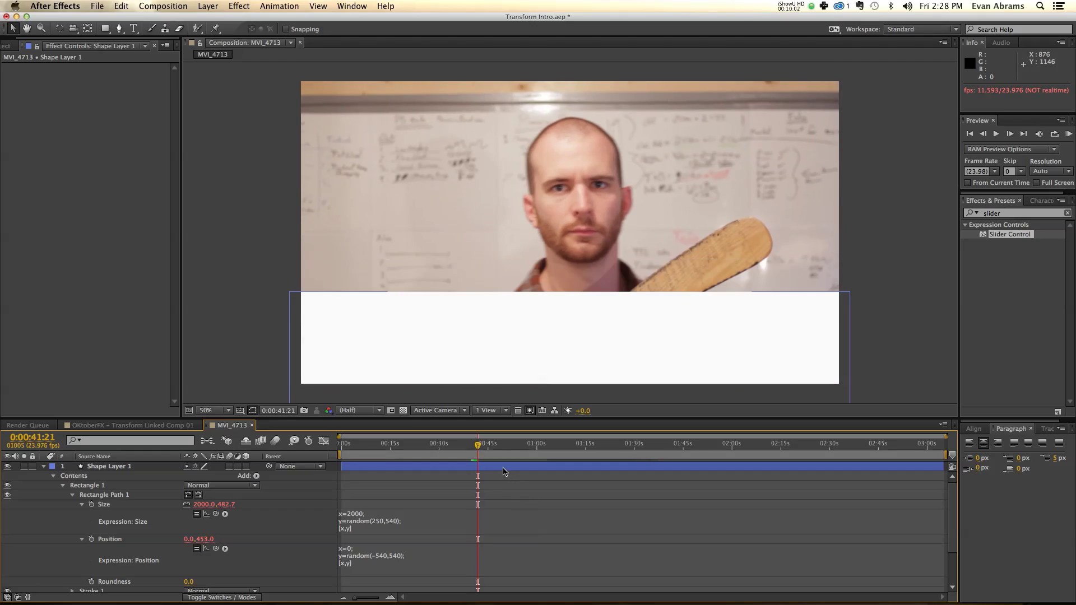
- Collapse Shape Layer 1 and set Adjustment Layer 7's track matte to Alpha Matte "Shape Layer 1"
click(106, 493)
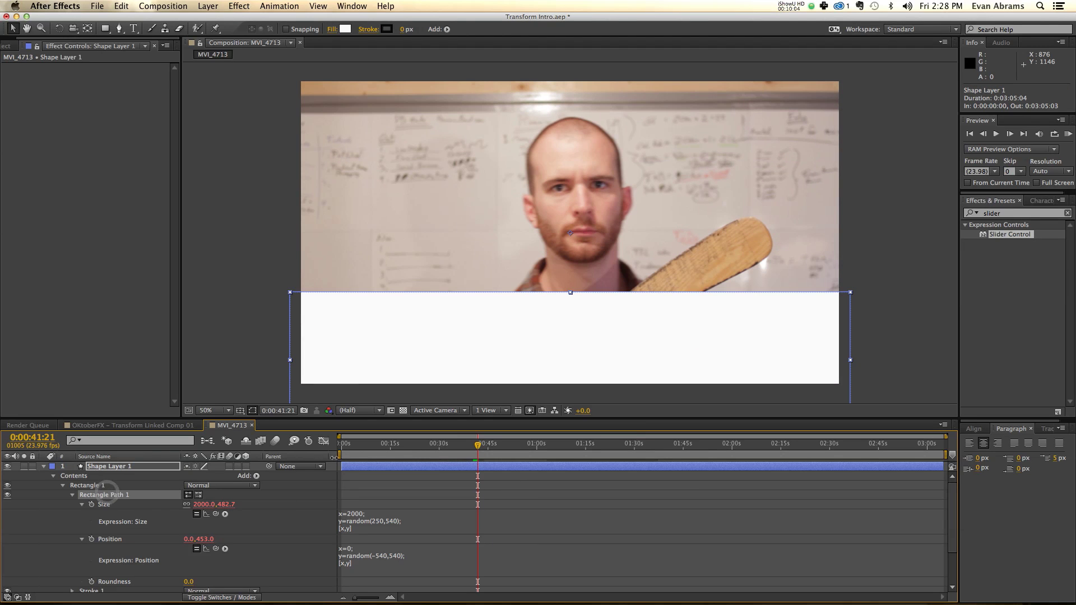
click(348, 464)
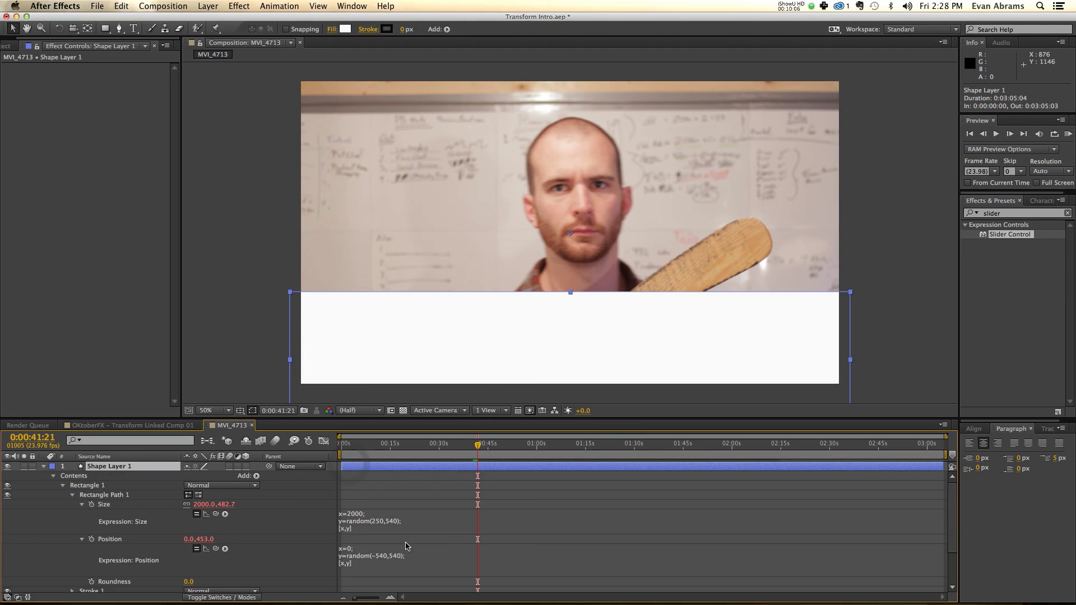
click(44, 468)
click(352, 476)
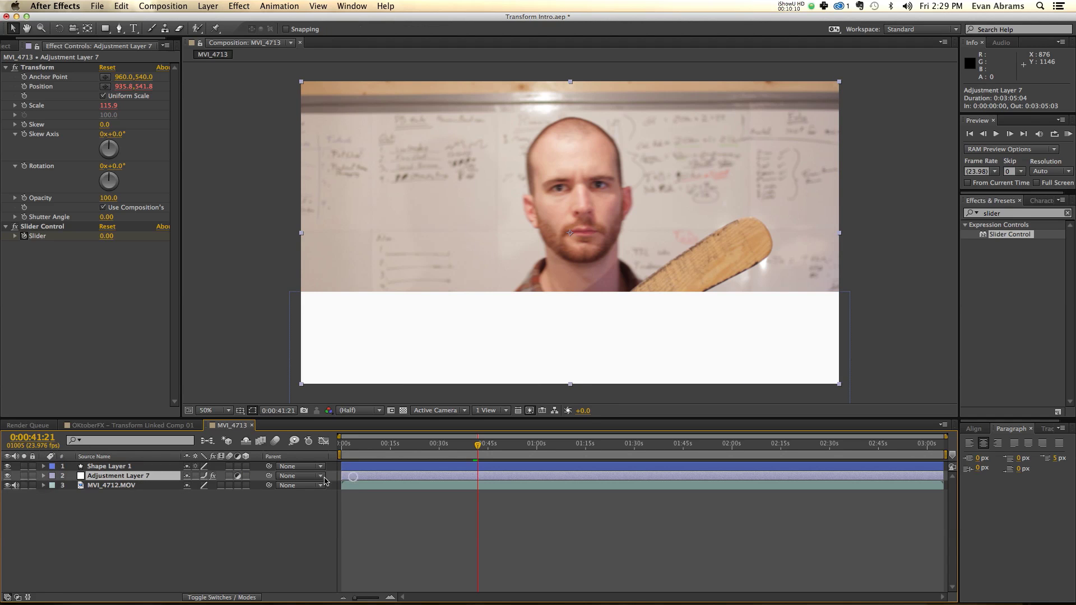
click(246, 598)
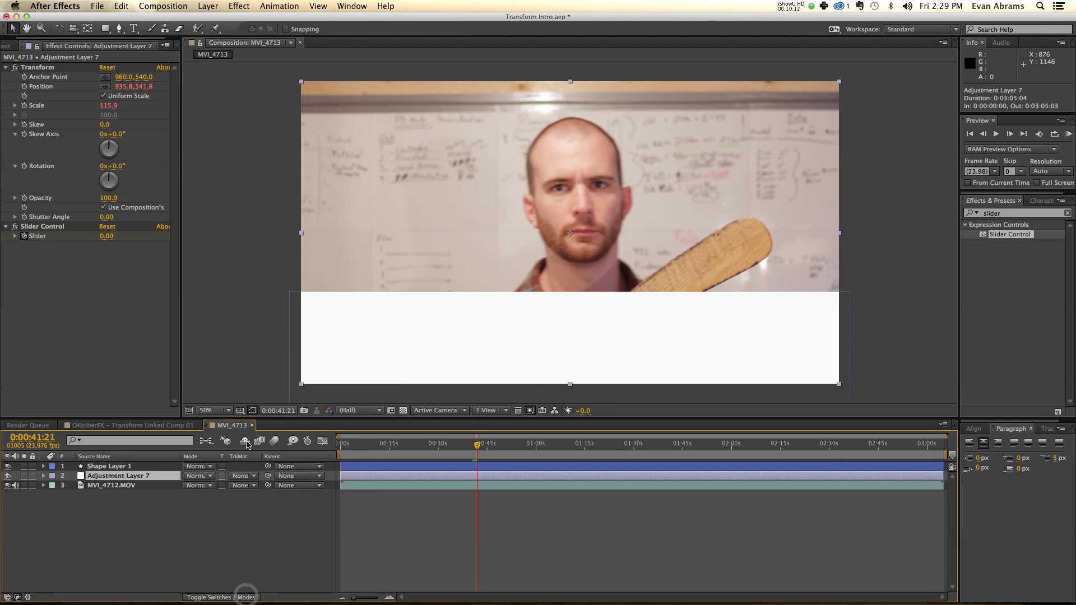
click(234, 478)
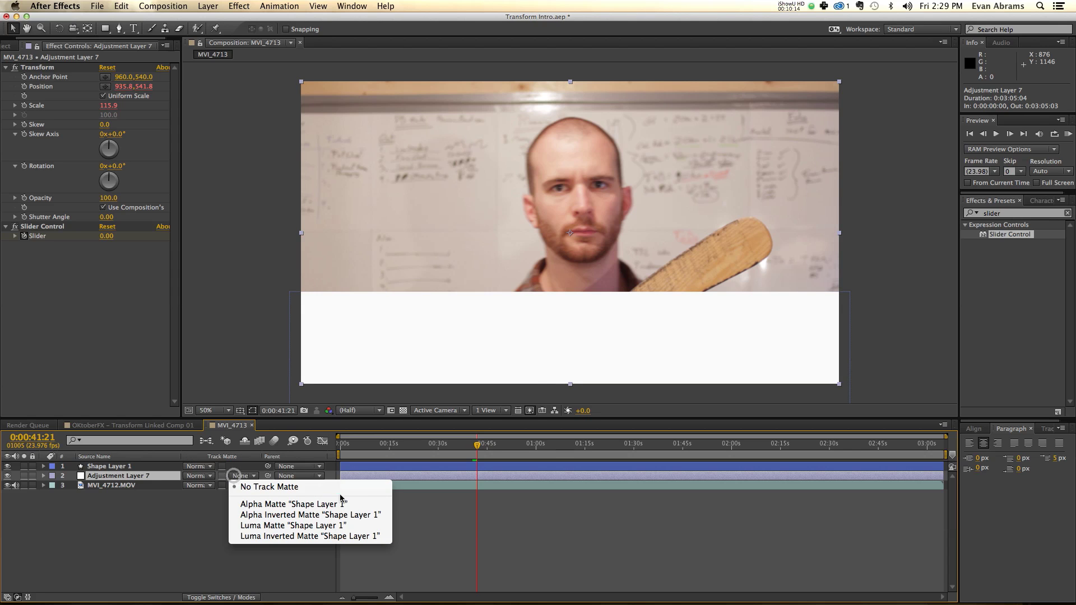
click(334, 507)
click(622, 528)
click(631, 475)
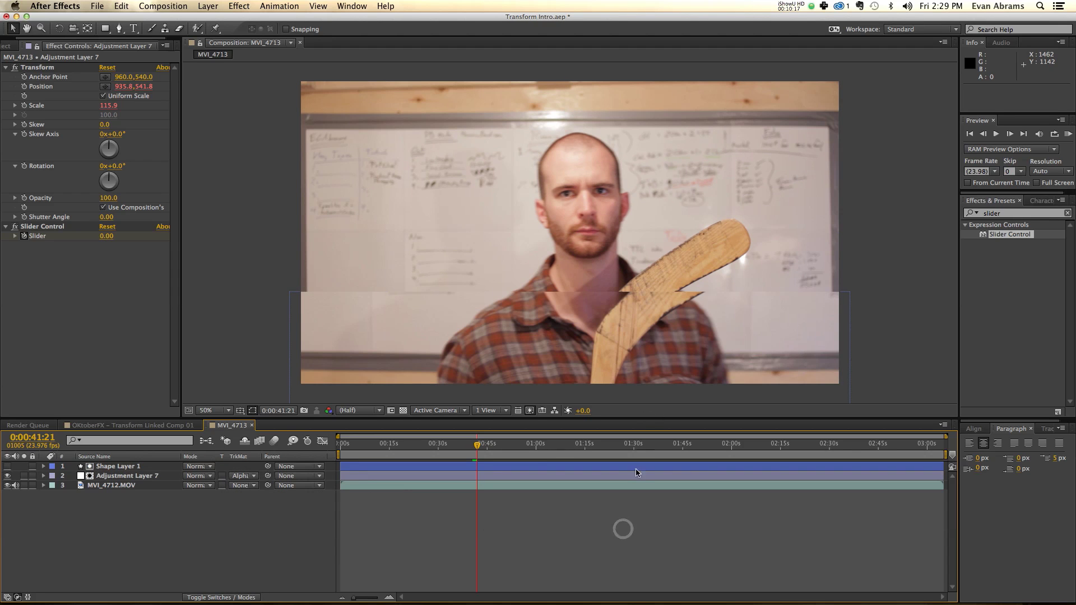
- Play the composition from 0:00:41:21 to preview the adjustment layer through the shape matte
click(604, 467)
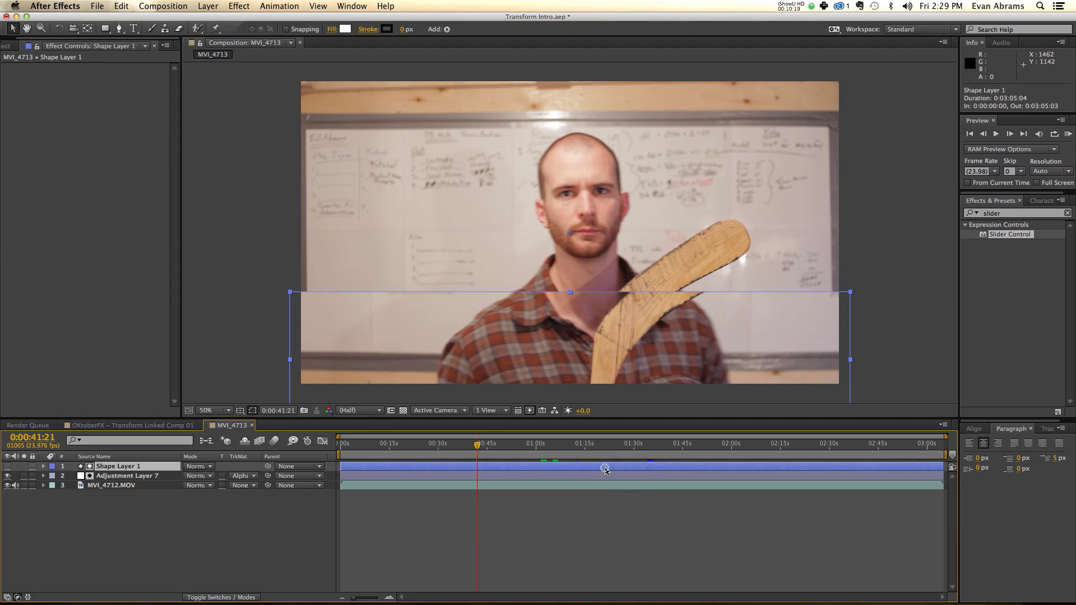
click(545, 474)
key(space)
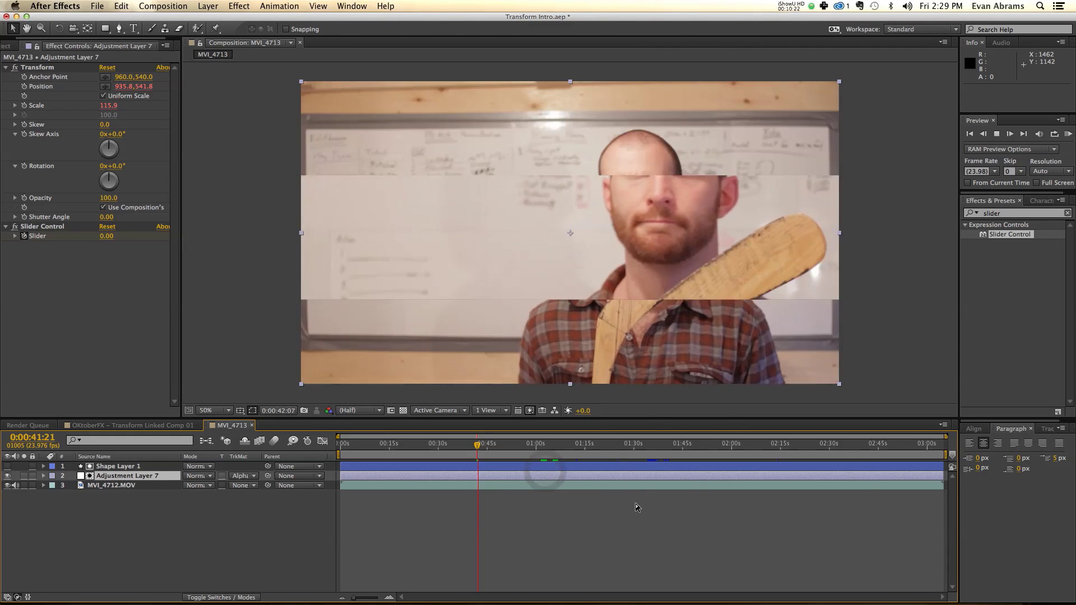
key(space)
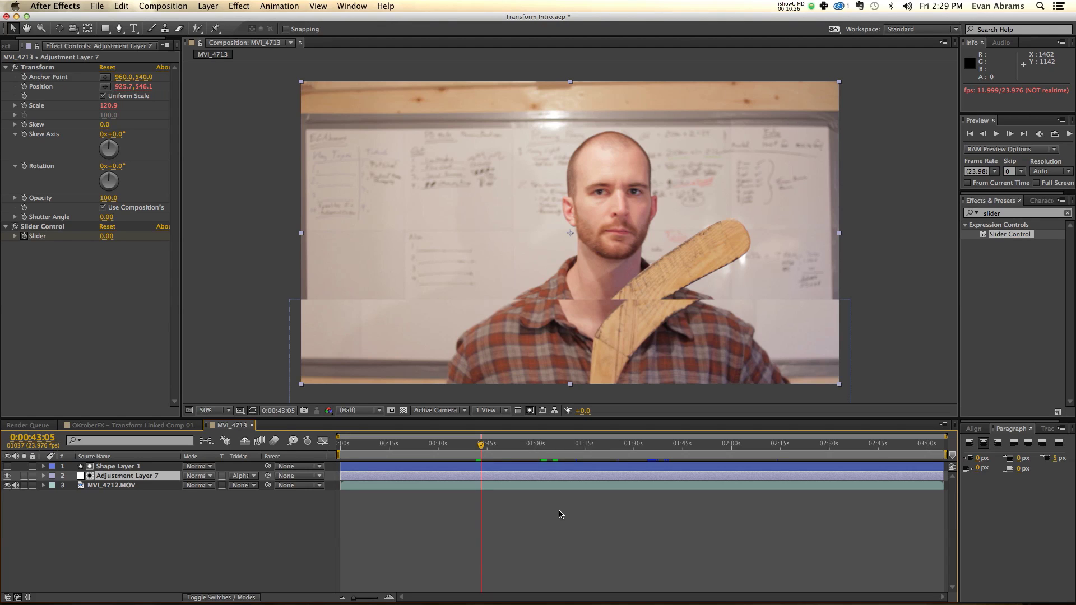
- Create a new adjustment layer and place it between Adjustment Layer 7 and the MVI_4712.MOV footage
click(216, 535)
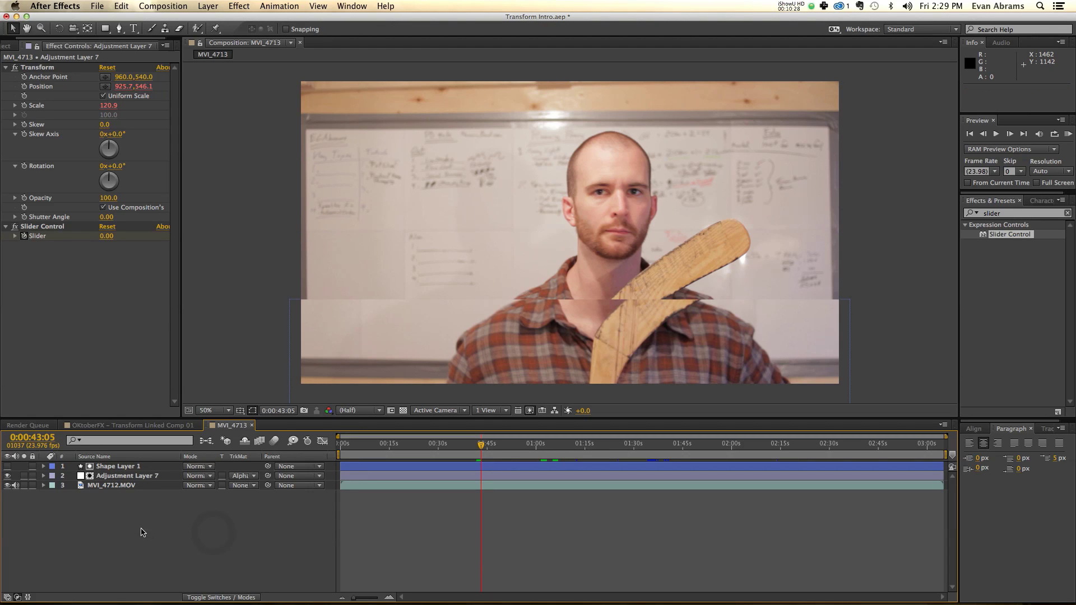
right_click(120, 503)
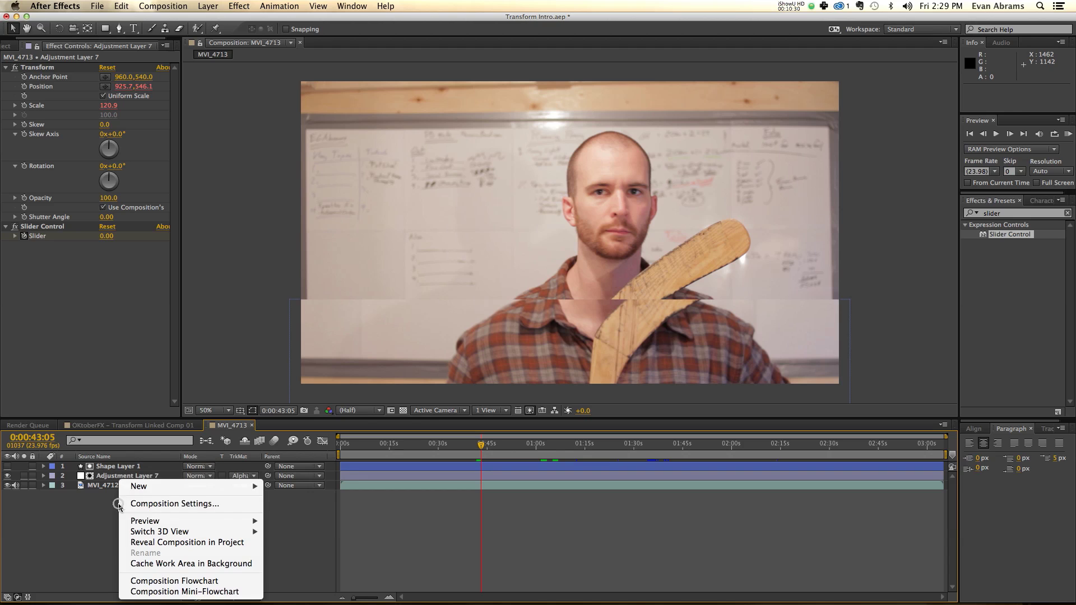
mouse_move(223, 488)
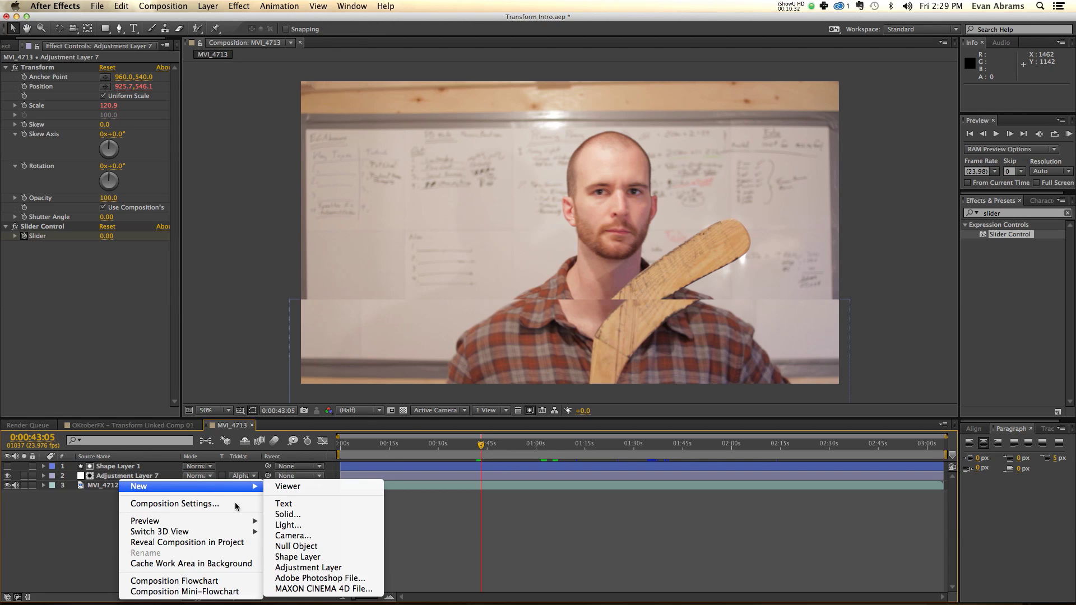
click(290, 567)
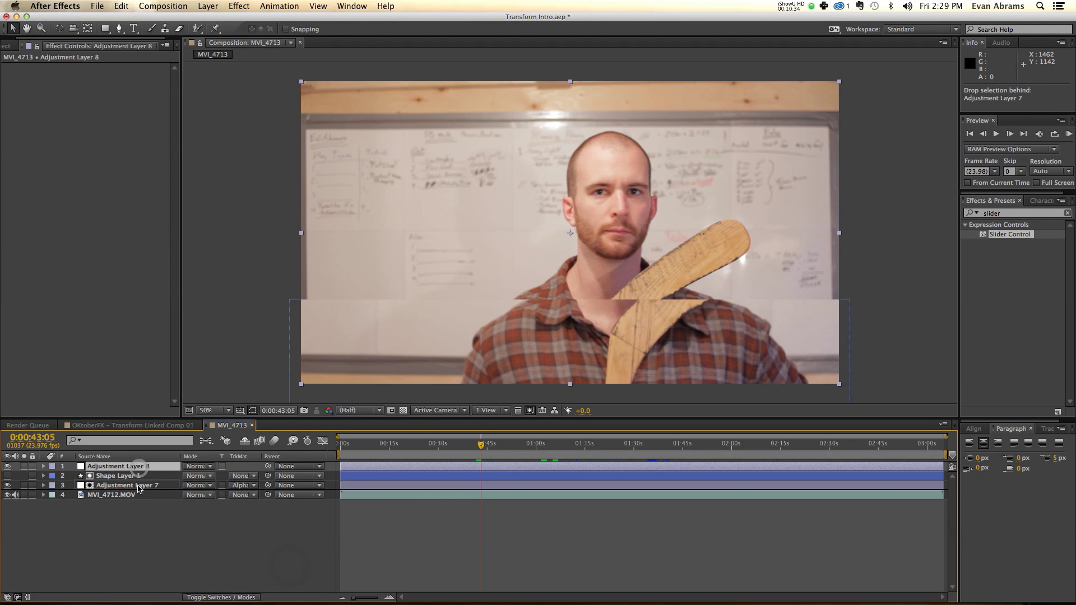
drag(135, 467, 134, 485)
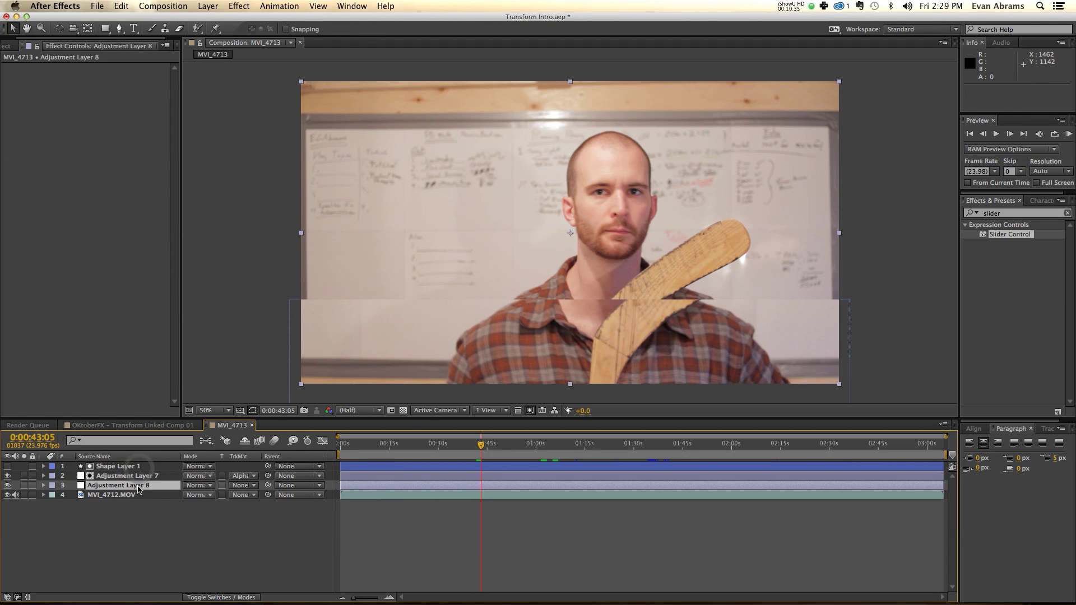
click(543, 485)
- Apply the Tint and Curves effects to the new adjustment layer
double_click(996, 213)
text(tint)
click(1001, 262)
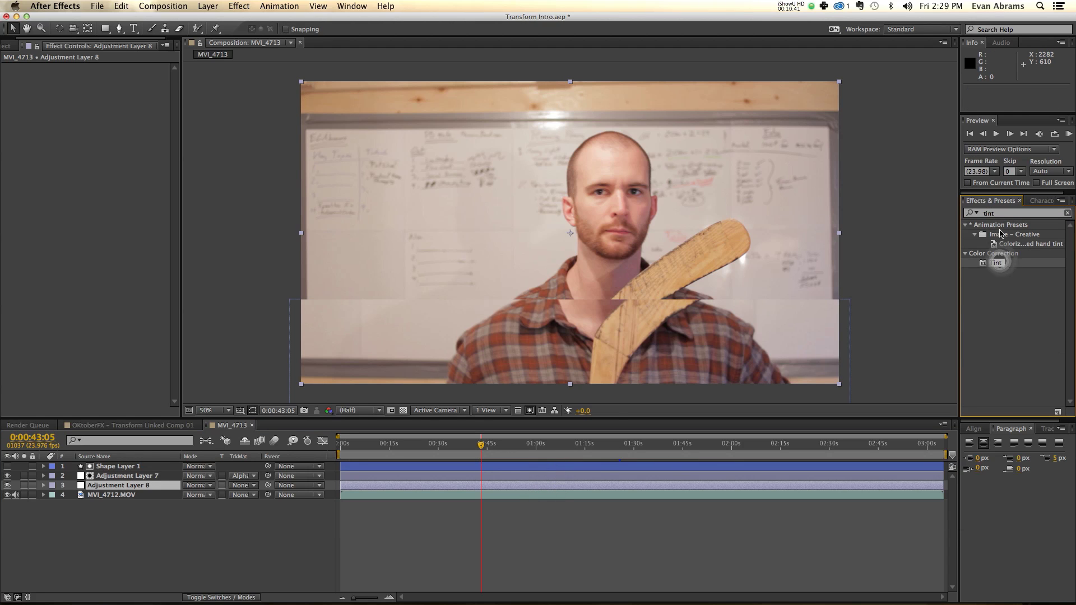
double_click(1003, 264)
double_click(995, 214)
text(curve)
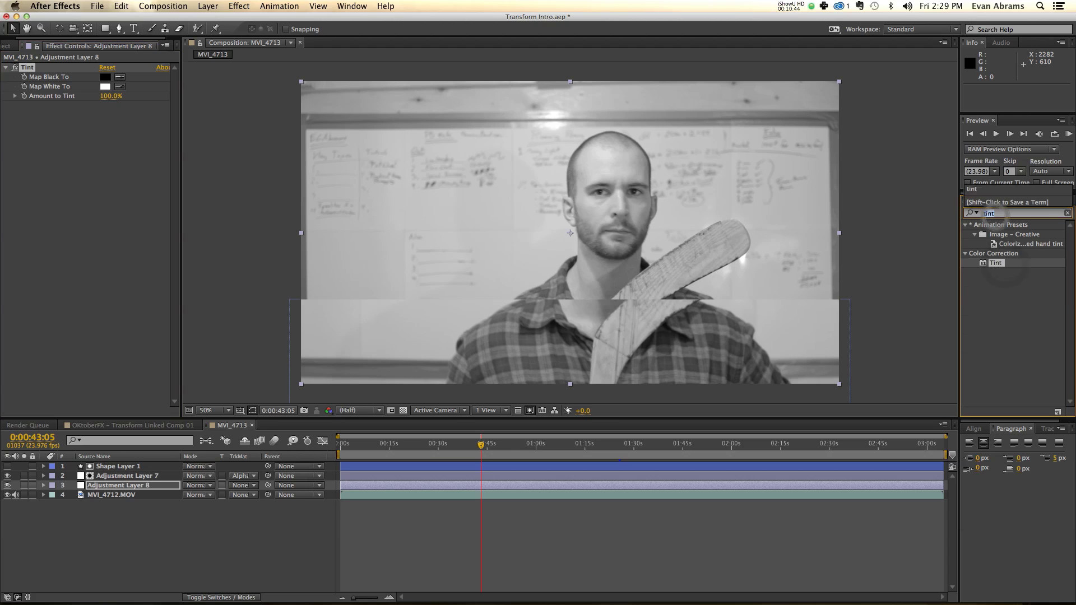
text(s)
double_click(999, 262)
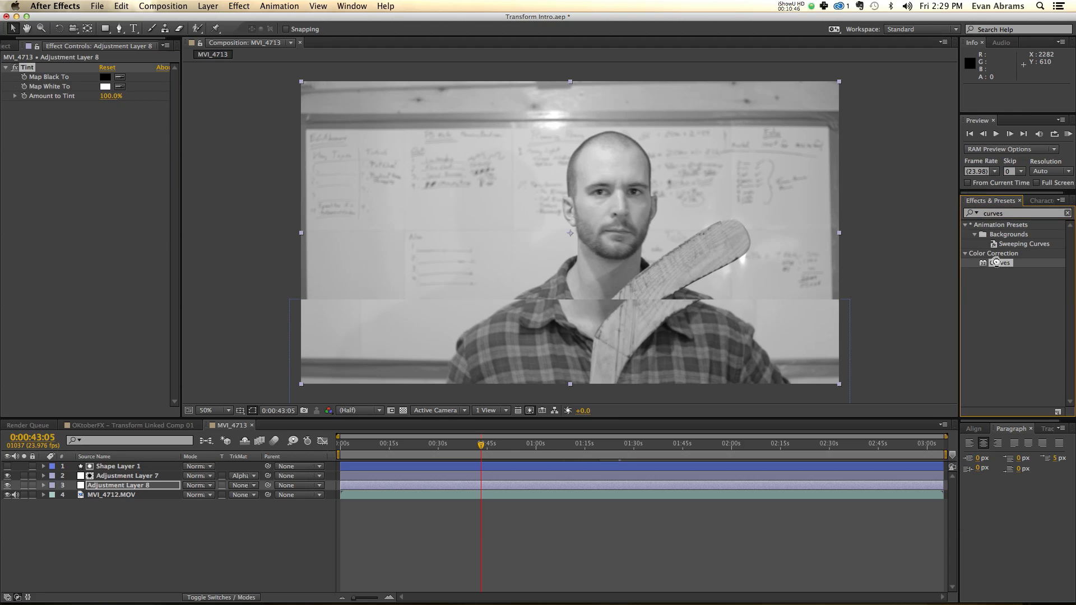
- Apply the Noise HLS effect to the new adjustment layer
double_click(999, 214)
text(noi)
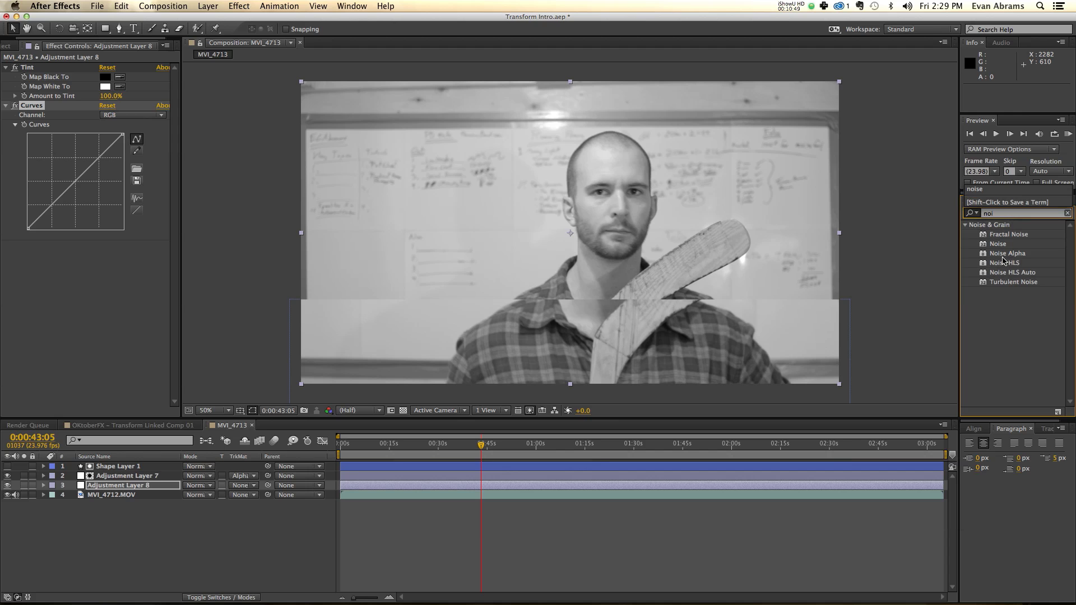
double_click(1003, 263)
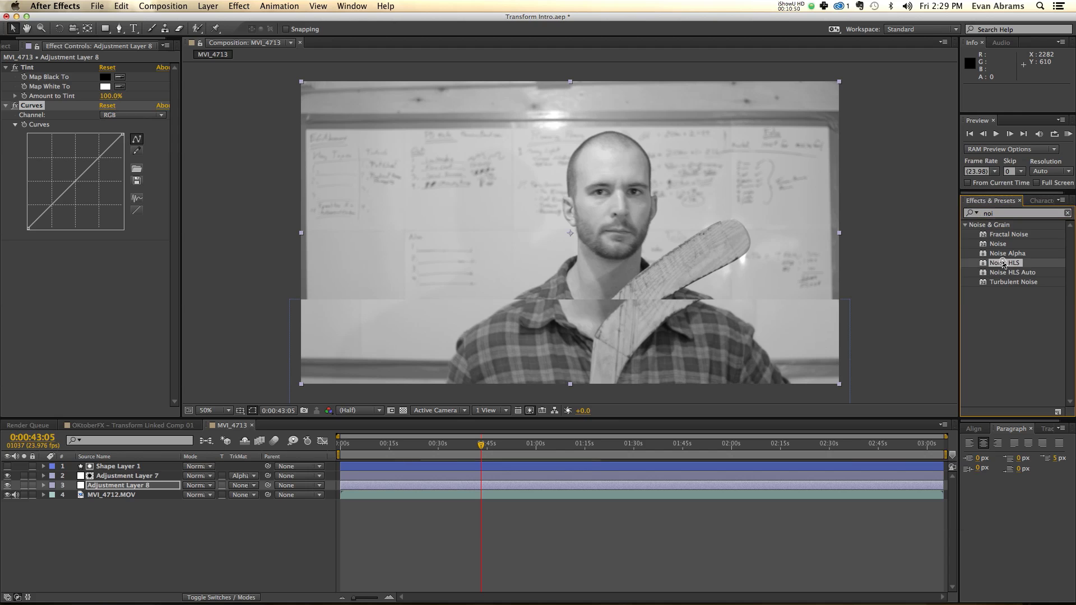
- Bend the RGB curve into an S shape for more contrast and set Amount to Tint to 25%
drag(108, 148, 106, 147)
drag(52, 205, 52, 208)
click(105, 96)
text(25)
key(Return)
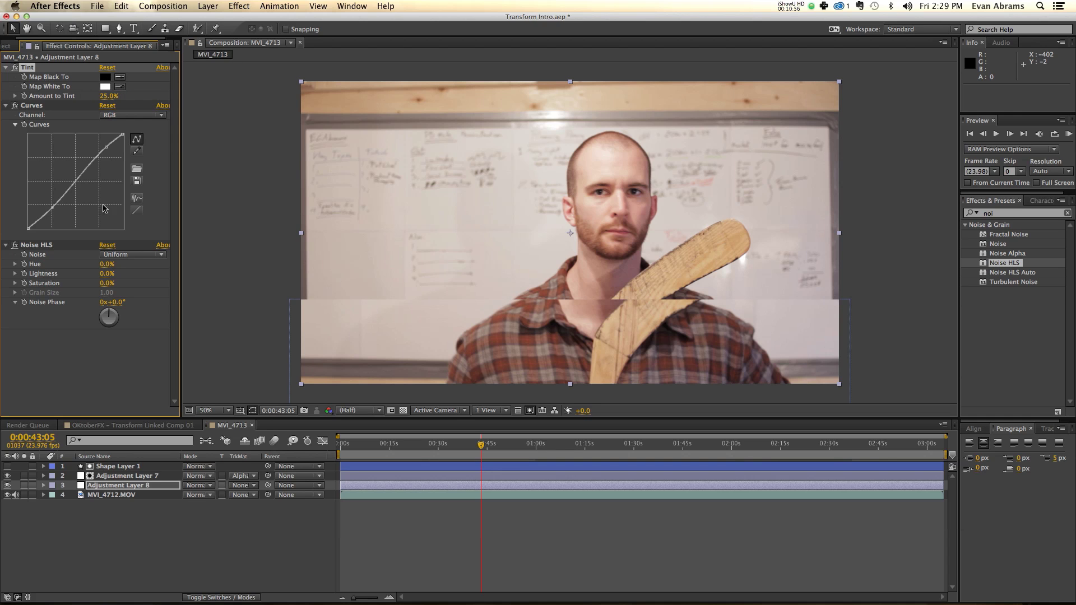
drag(104, 147, 104, 146)
drag(52, 208, 52, 210)
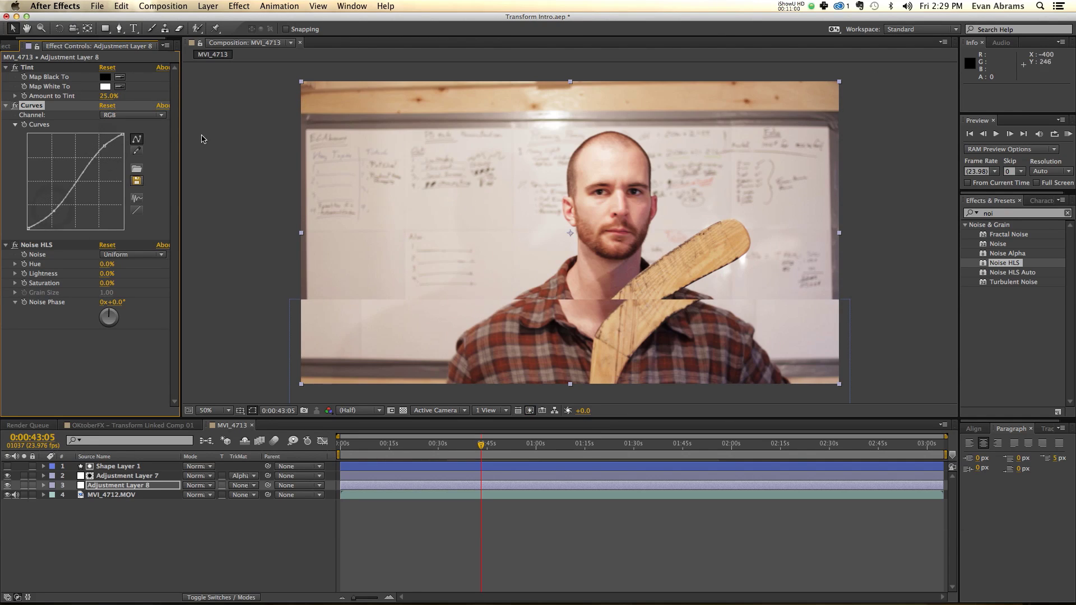
- Lower the highlights and slightly lift the shadows of the red curve, and pull the blue curve's midpoint slightly down
click(144, 116)
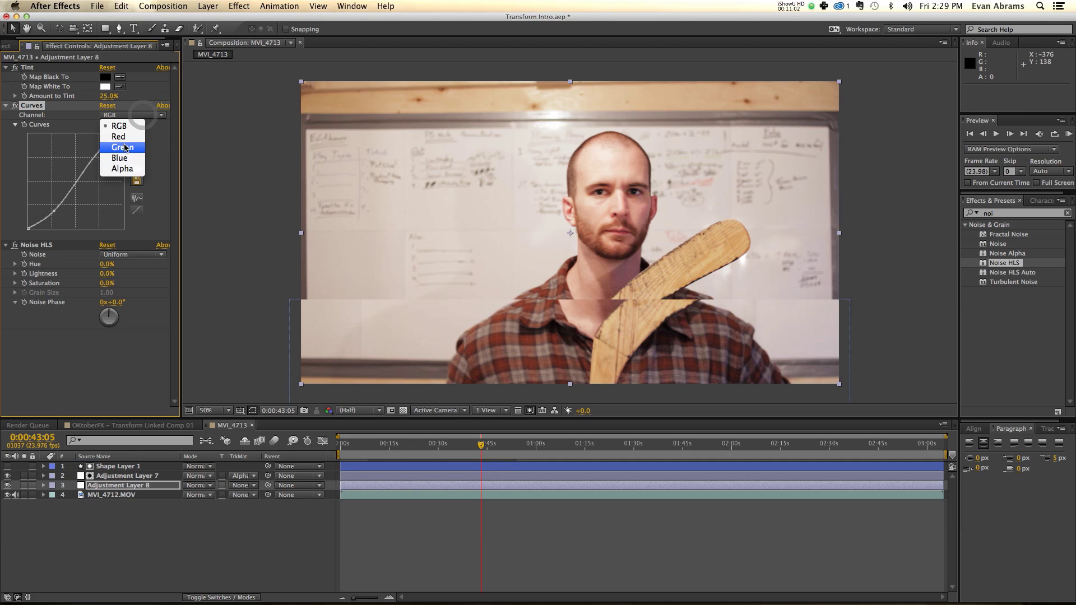
click(122, 140)
drag(109, 148, 109, 152)
drag(47, 208, 49, 205)
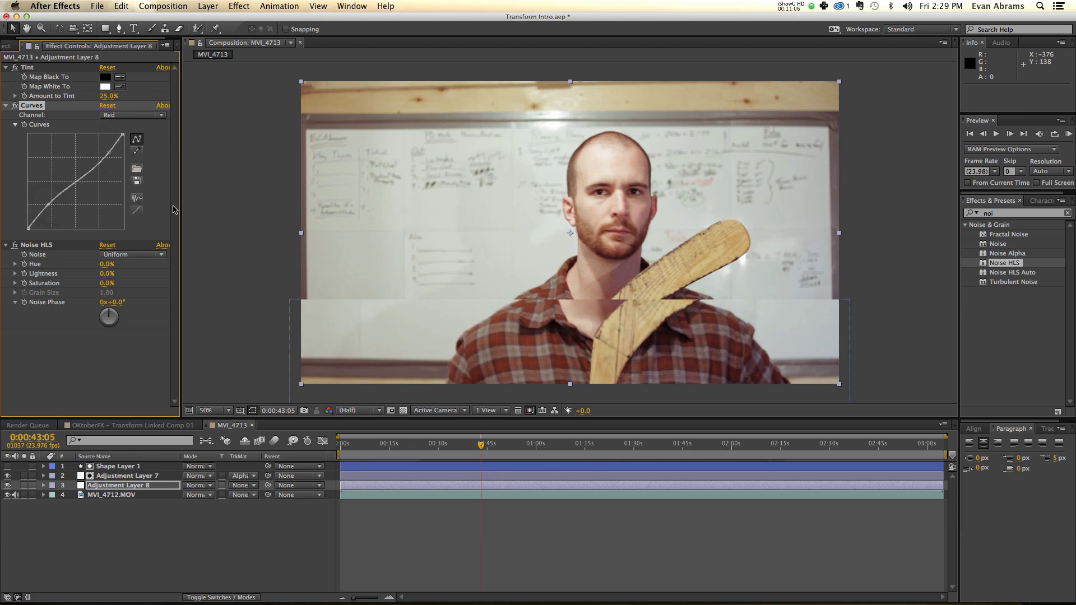
click(134, 115)
click(120, 161)
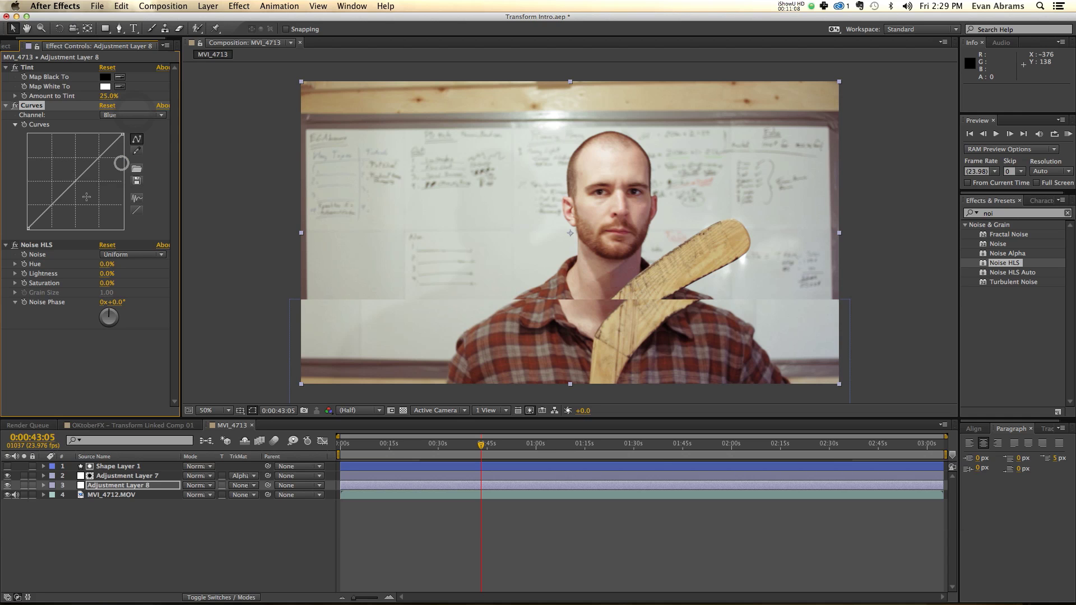
drag(80, 187, 77, 183)
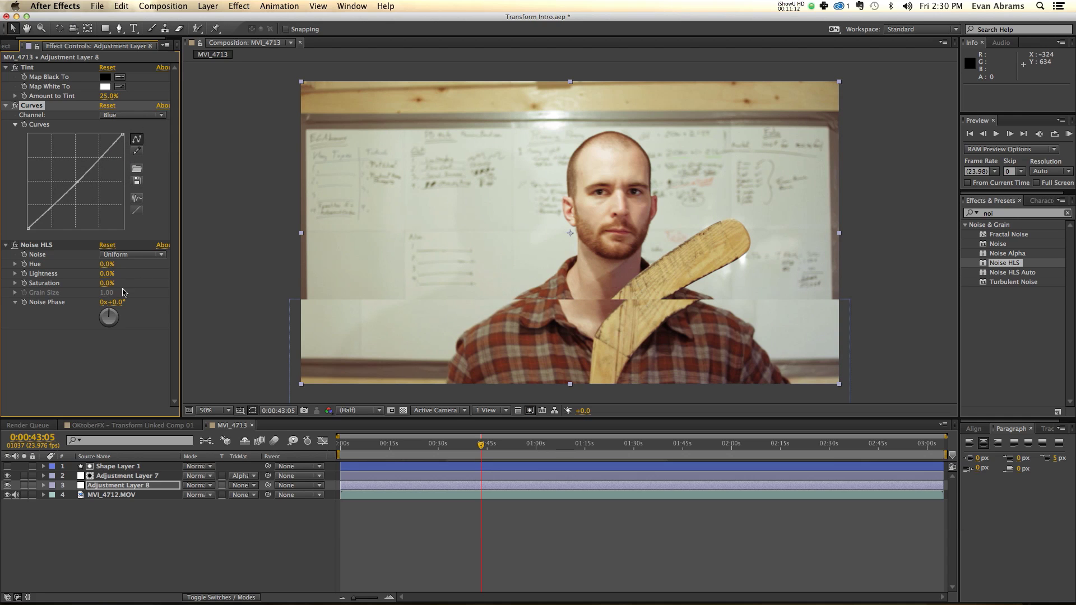
- Set the Noise HLS Hue, Lightness and Saturation to 2% each on Adjustment Layer 8
click(108, 265)
text(2)
key(Tab)
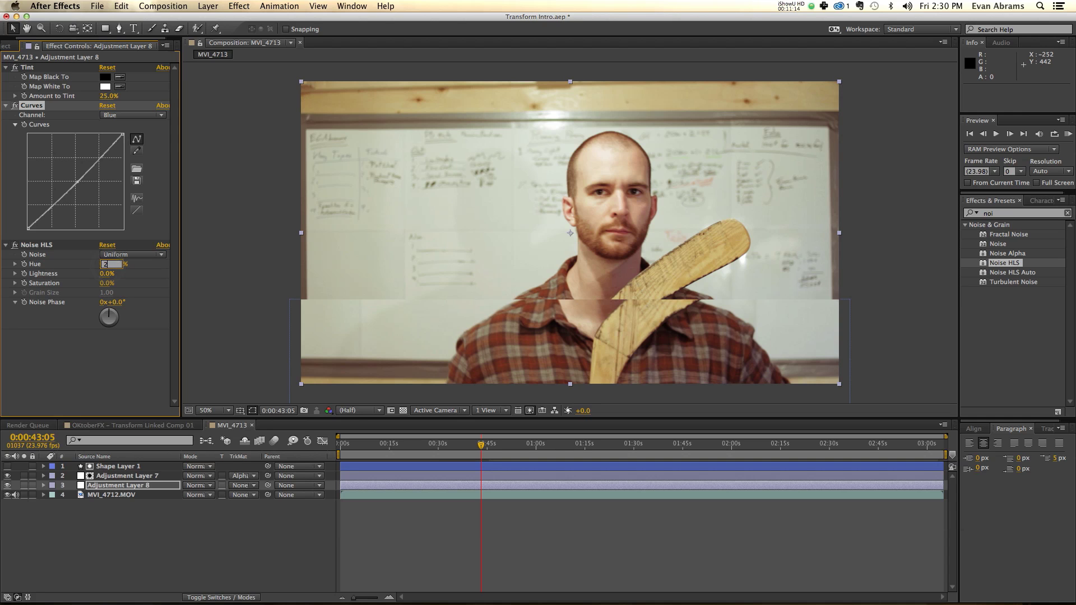
text(2)
key(Tab)
text(2)
key(Return)
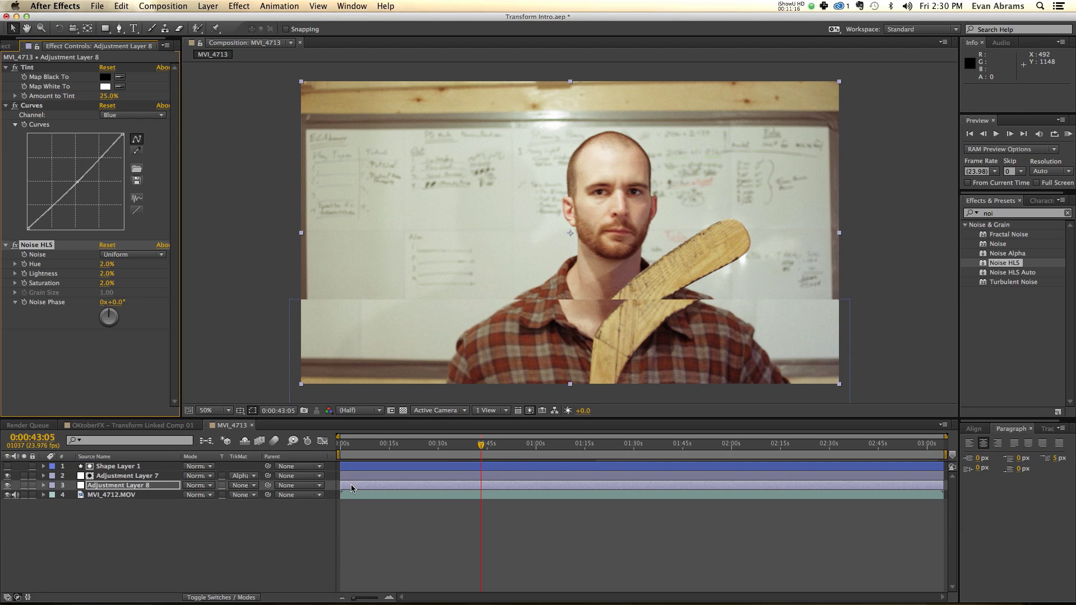
click(290, 495)
click(586, 547)
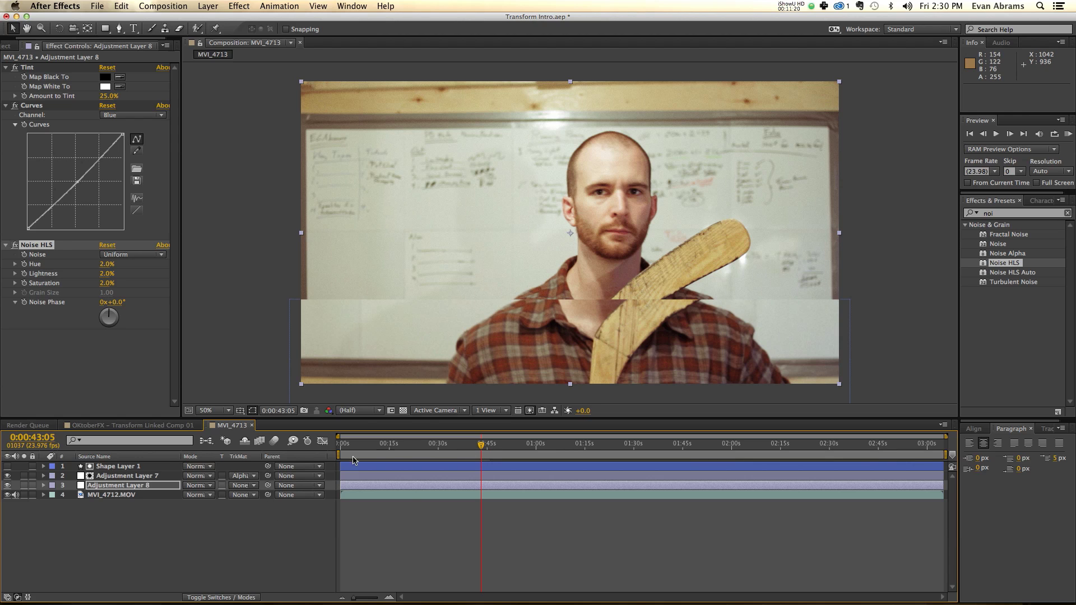
- Apply Noise HLS to Adjustment Layer 7 with Hue, Lightness and Saturation at 5% each
click(136, 478)
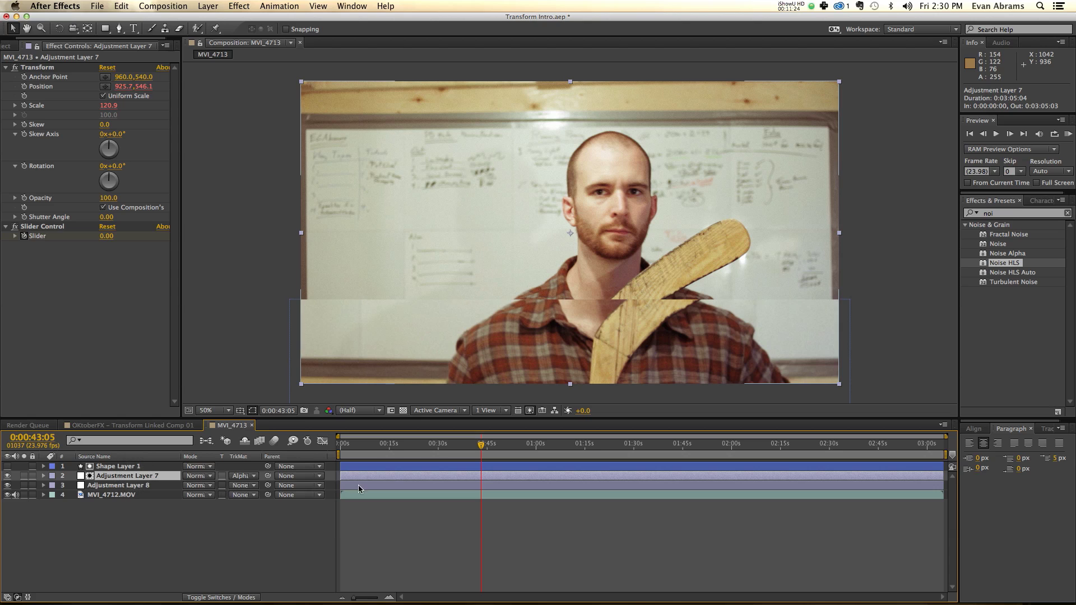
double_click(1011, 269)
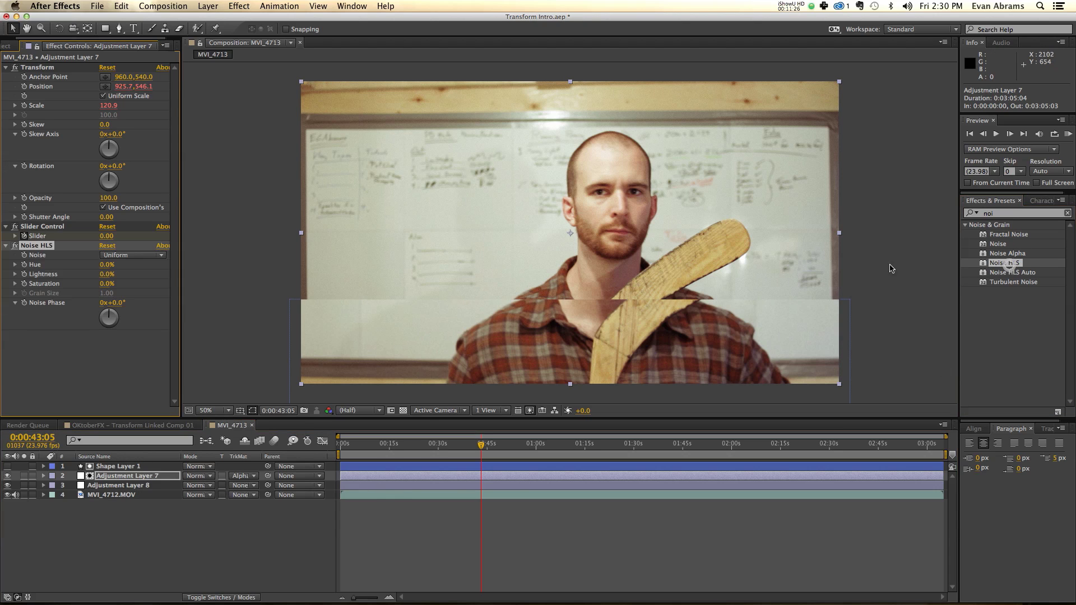
click(105, 266)
text(5)
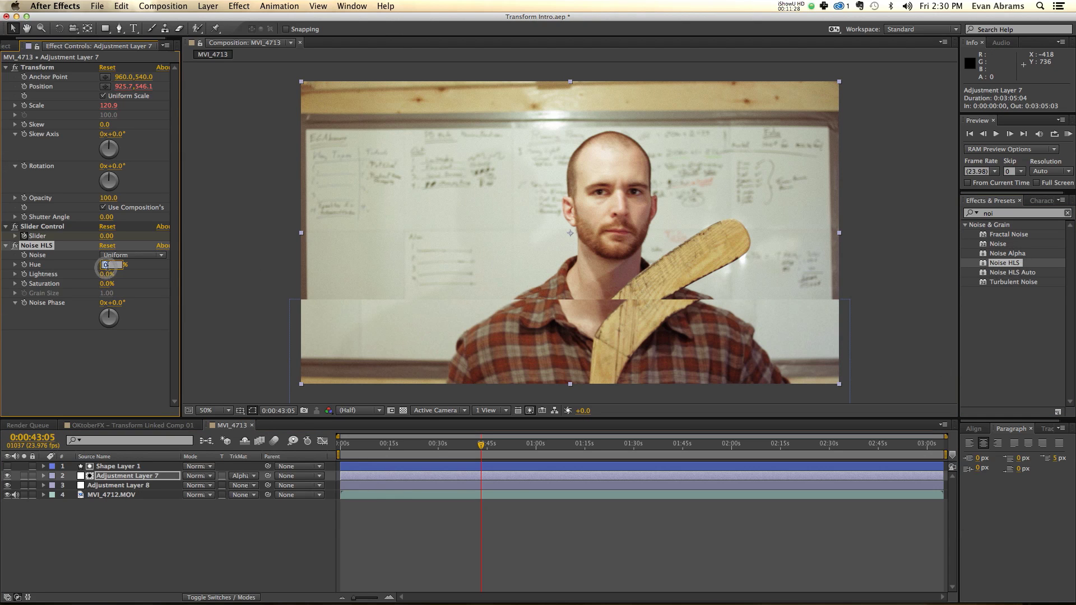
key(Tab)
text(5)
key(Tab)
text(5)
key(Return)
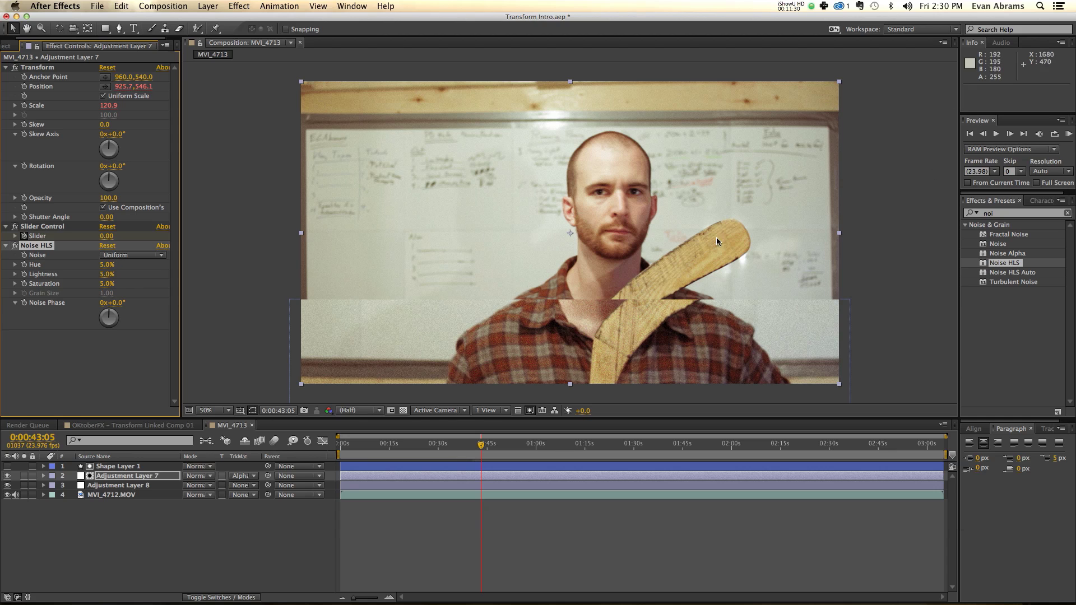
- Insert Fast Blur between Slider Control and Noise HLS on Adjustment Layer 7, with Blurriness 5 and Repeat Edge Pixels on
click(992, 214)
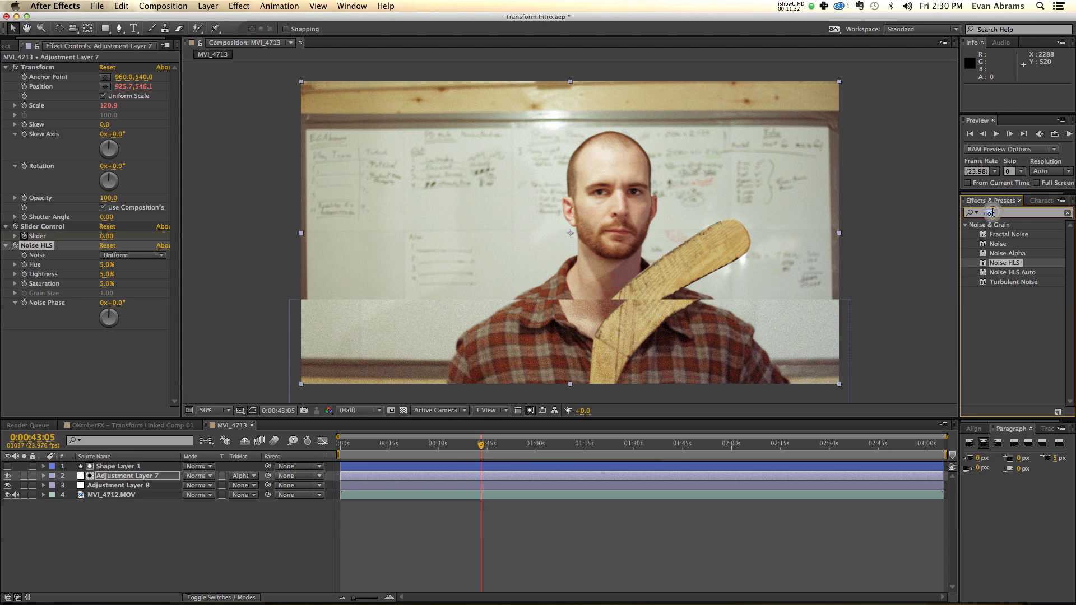
text(fast)
drag(995, 283, 63, 235)
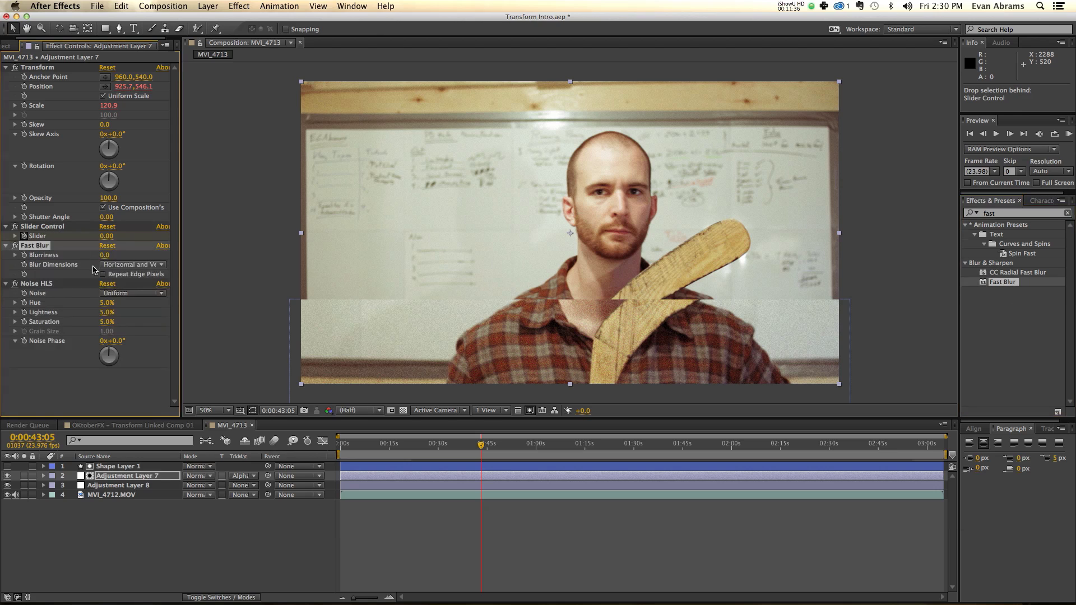
click(106, 255)
key(Return)
click(103, 274)
- Add the Tint effect below Noise HLS on Adjustment Layer 7 and set Amount to Tint to 10%
click(990, 214)
text(tin)
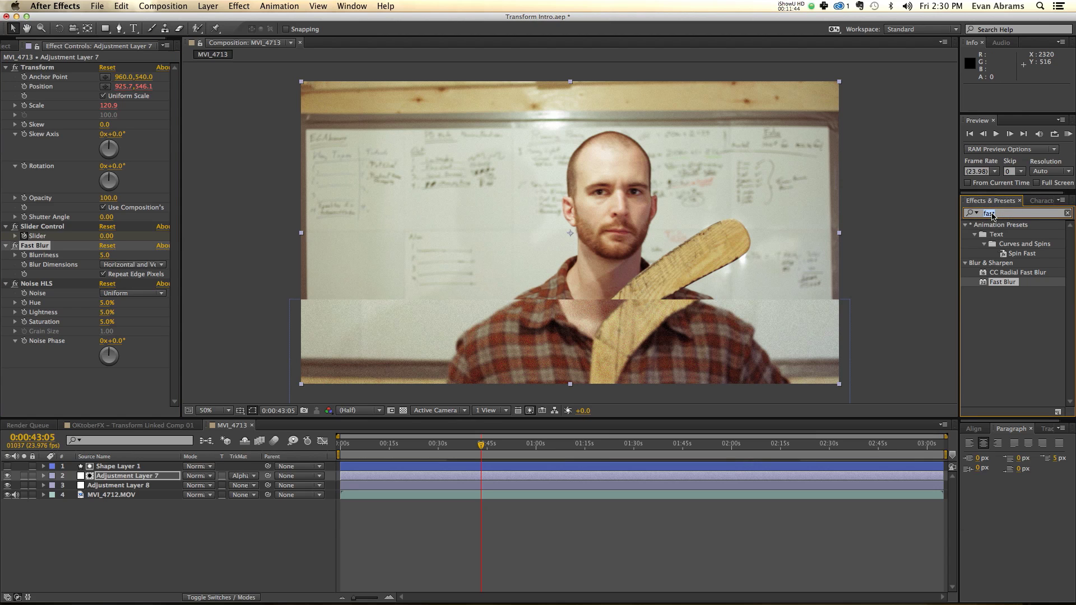
text(t)
drag(995, 263, 81, 390)
click(110, 402)
text(10)
key(Return)
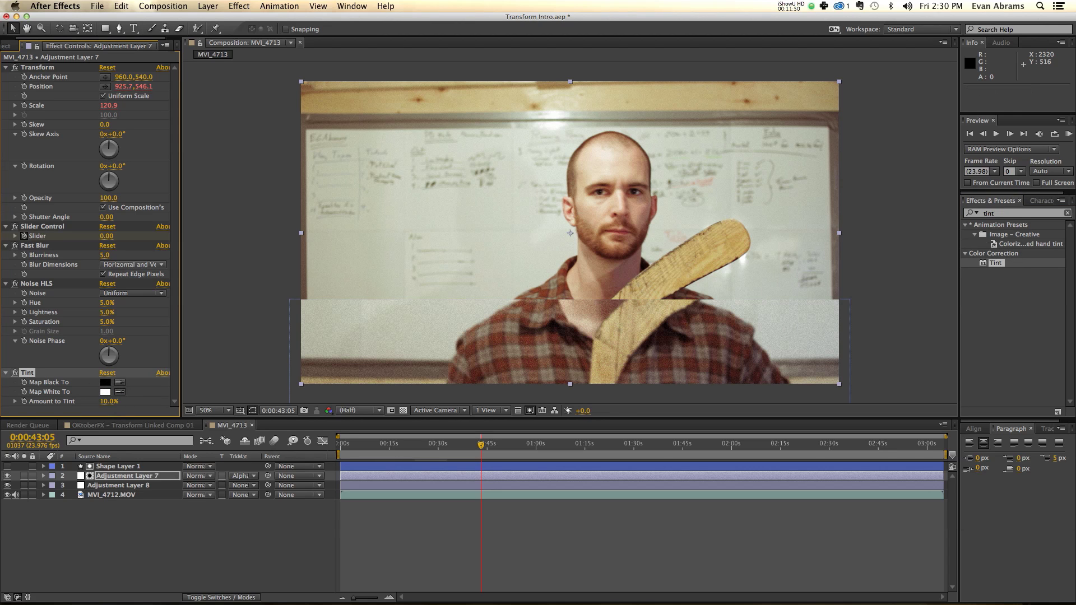
- Play a short stretch of the composition to check the blurred, noisy and tinted glitch bar
click(490, 525)
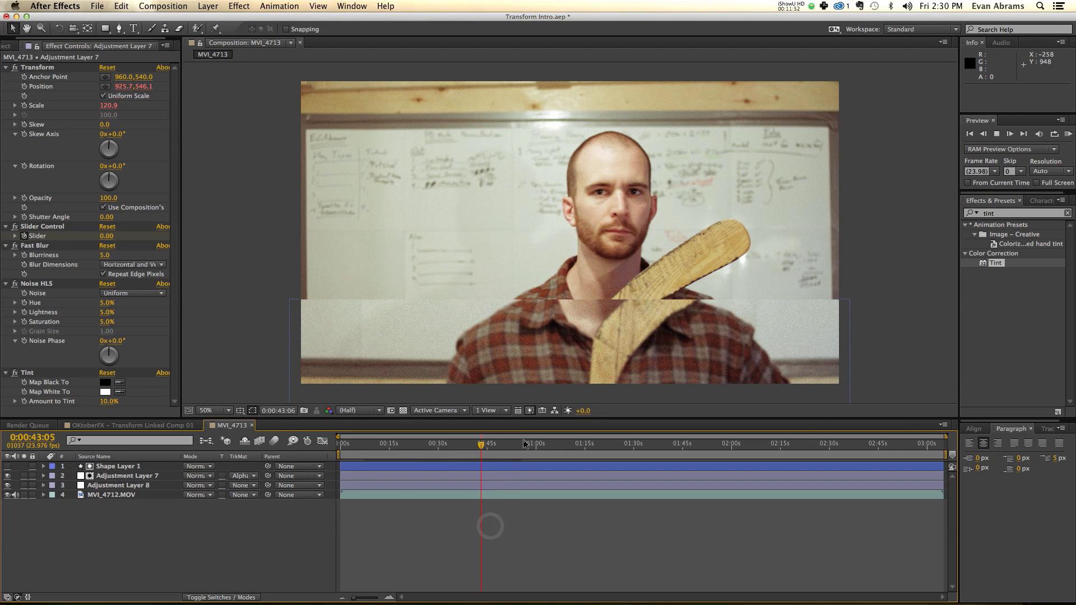
key(space)
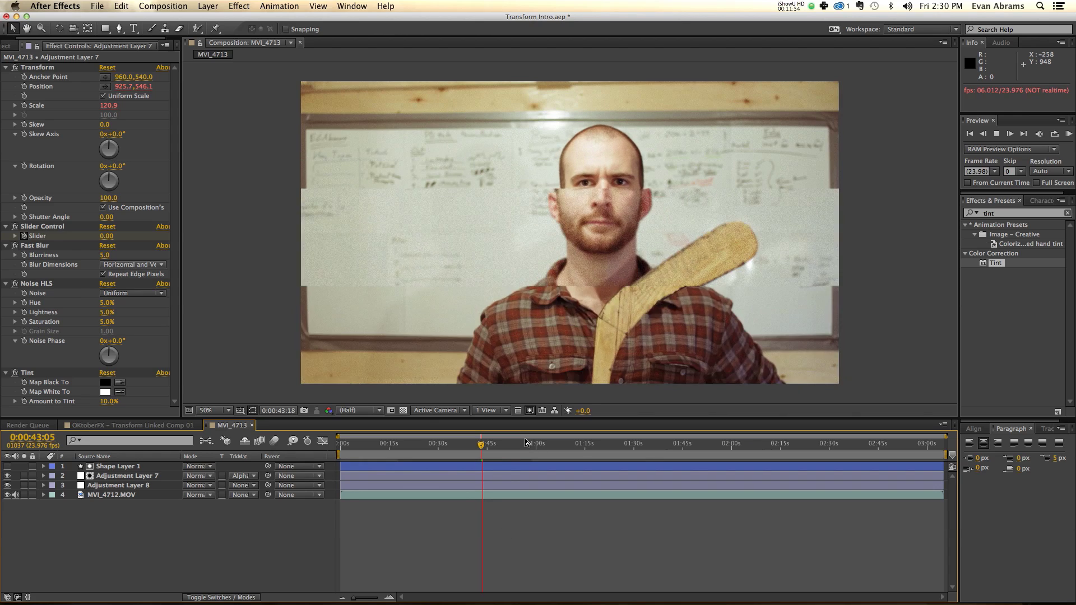
key(space)
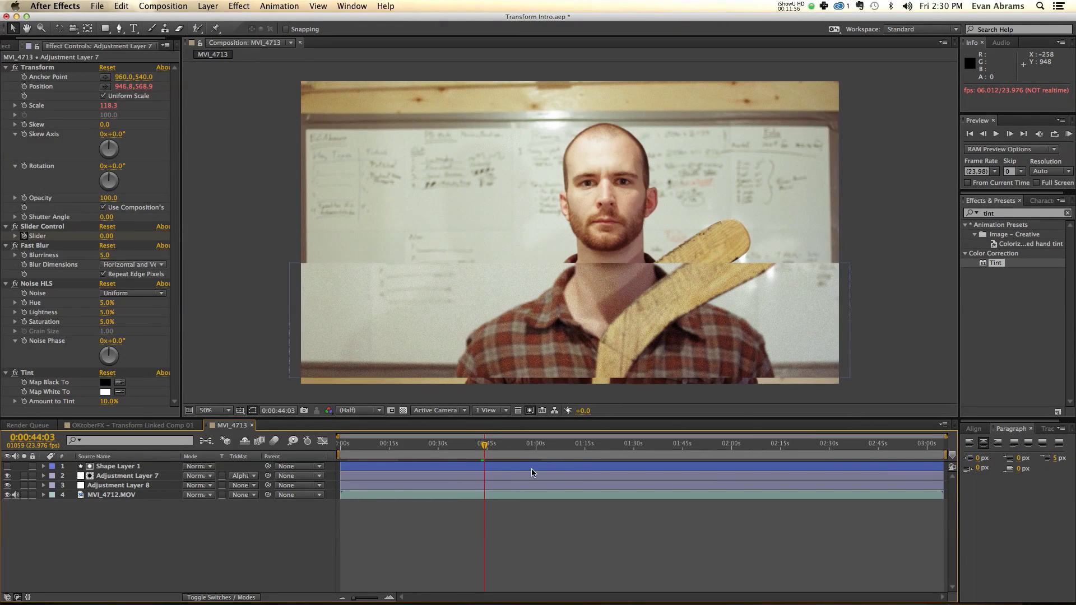
- Pre-compose Shape Layer 1 as Shape Layer 1 Comp 1, moving all attributes into the new composition
click(506, 468)
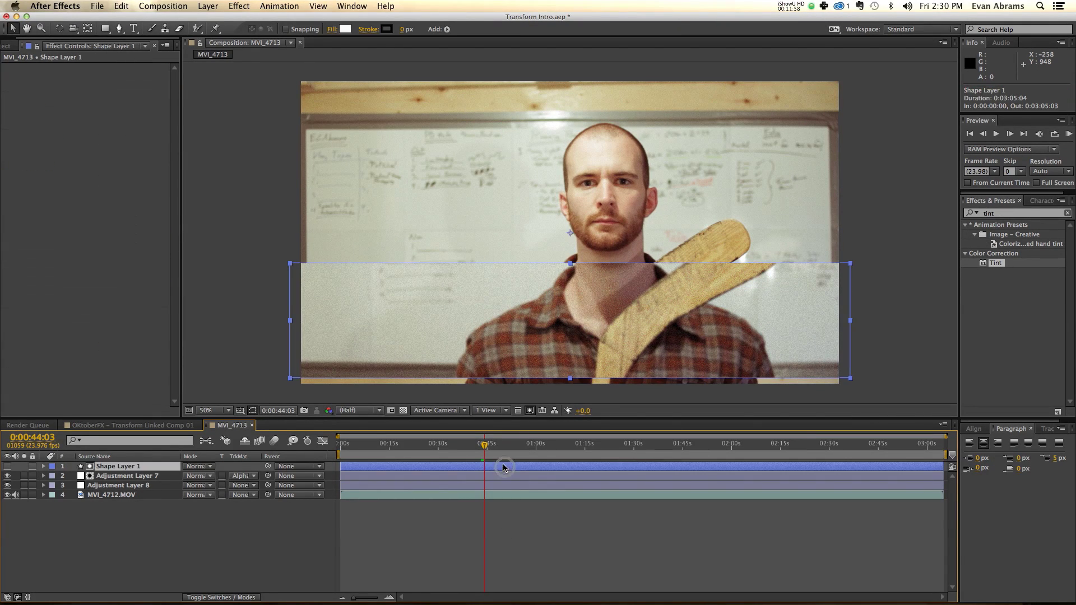
right_click(164, 465)
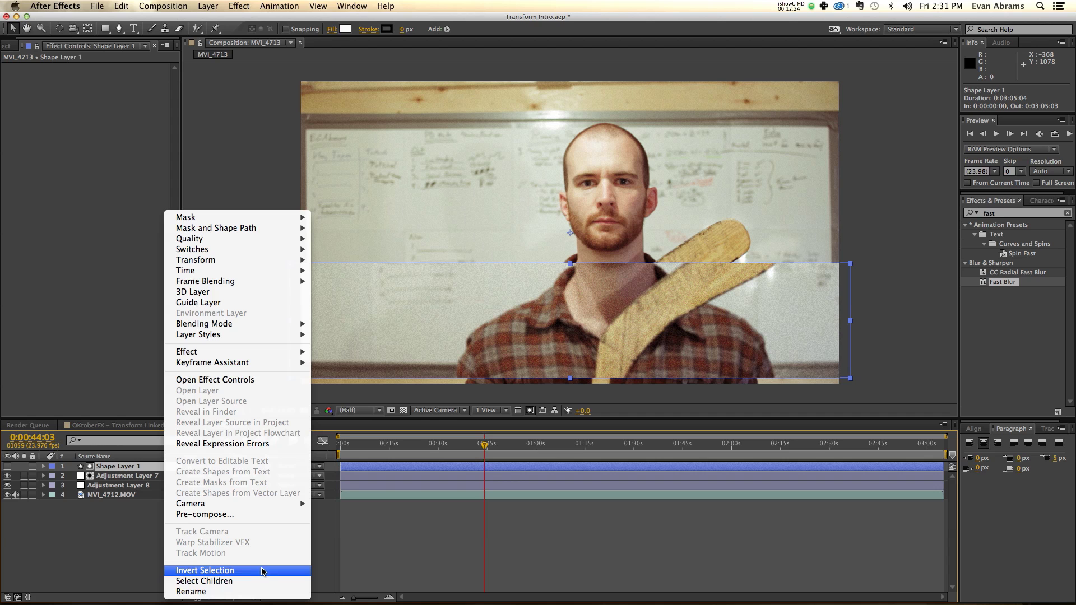
click(235, 514)
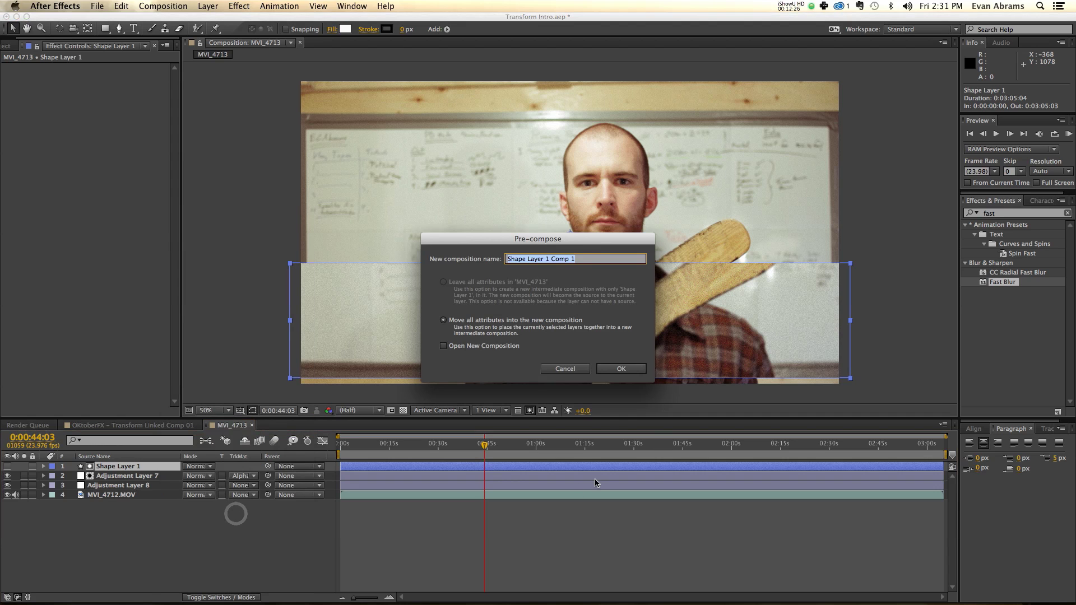
key(Return)
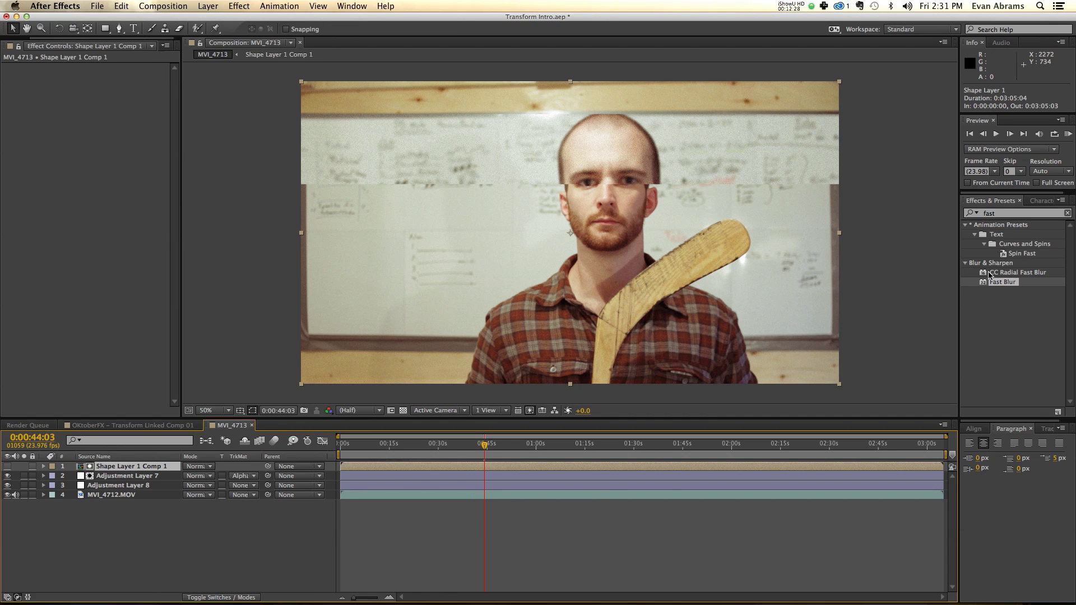
- Apply Fast Blur to Shape Layer 1 Comp 1 with Blurriness 10 and Repeat Edge Pixels on
double_click(997, 283)
drag(106, 77, 123, 77)
click(107, 76)
text(10)
key(Return)
click(103, 96)
- Preview the composition to check the softened edges of the matte bar
click(561, 538)
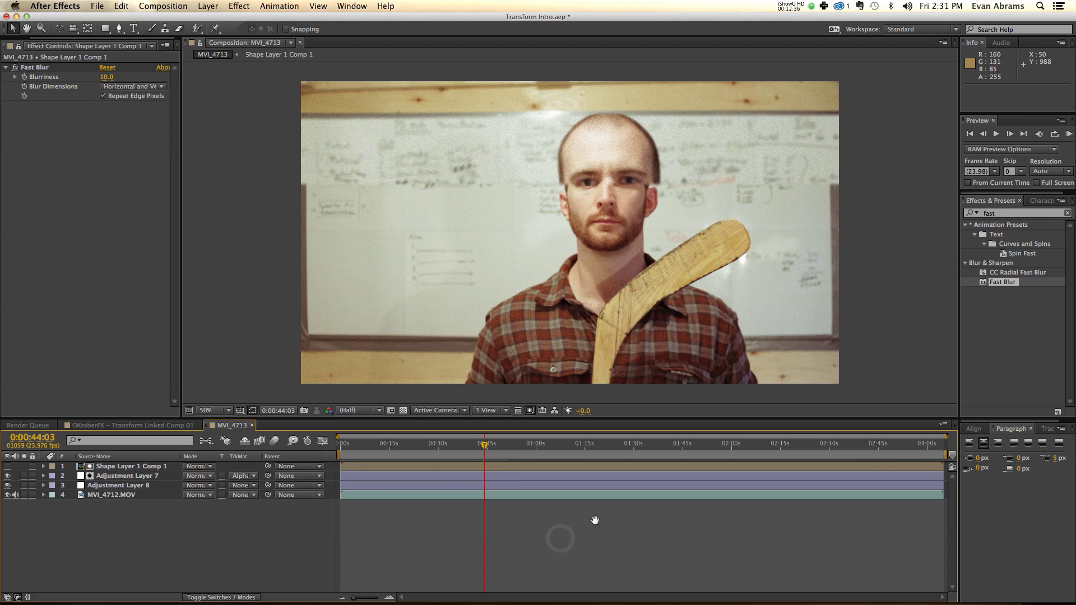
key(space)
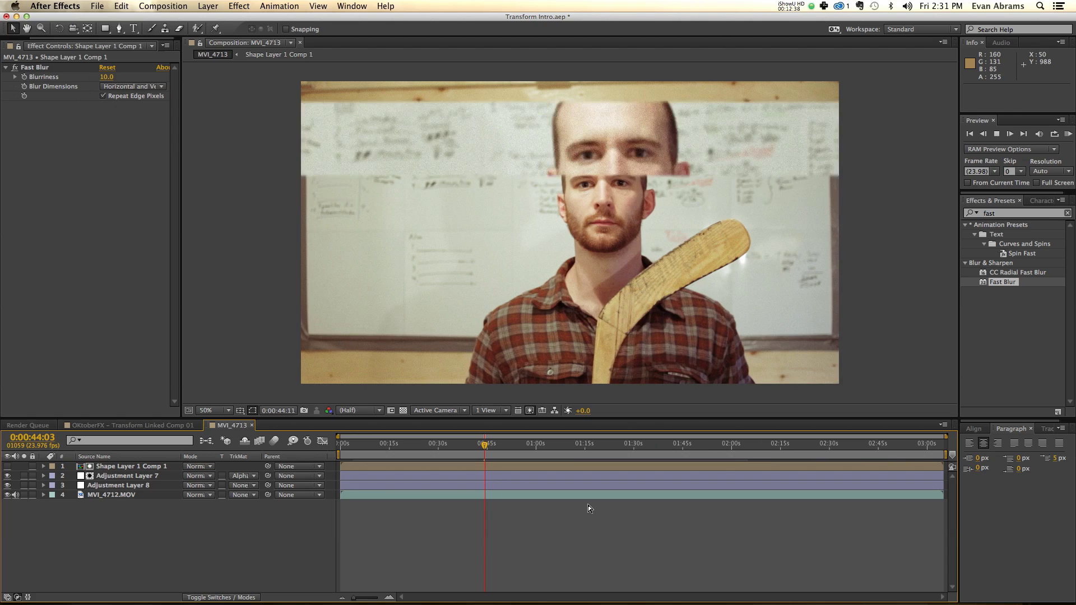
key(space)
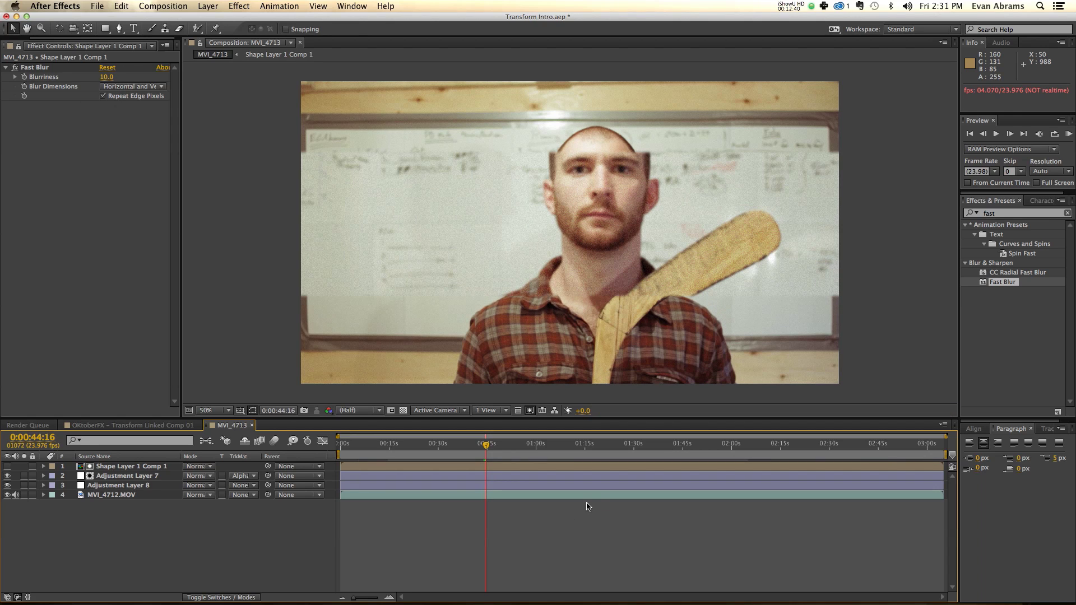
click(570, 479)
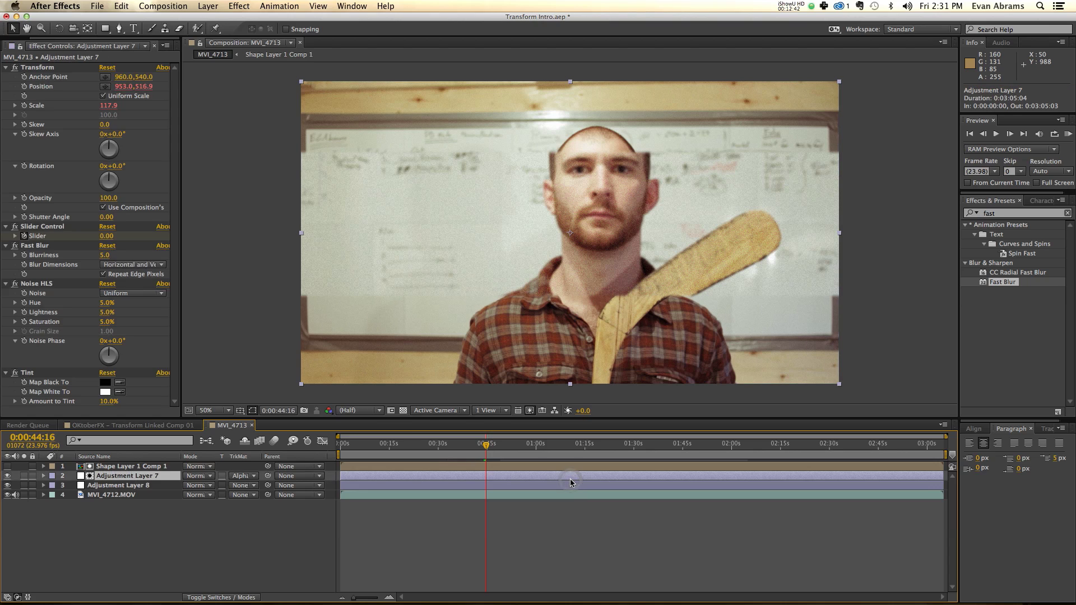
click(49, 68)
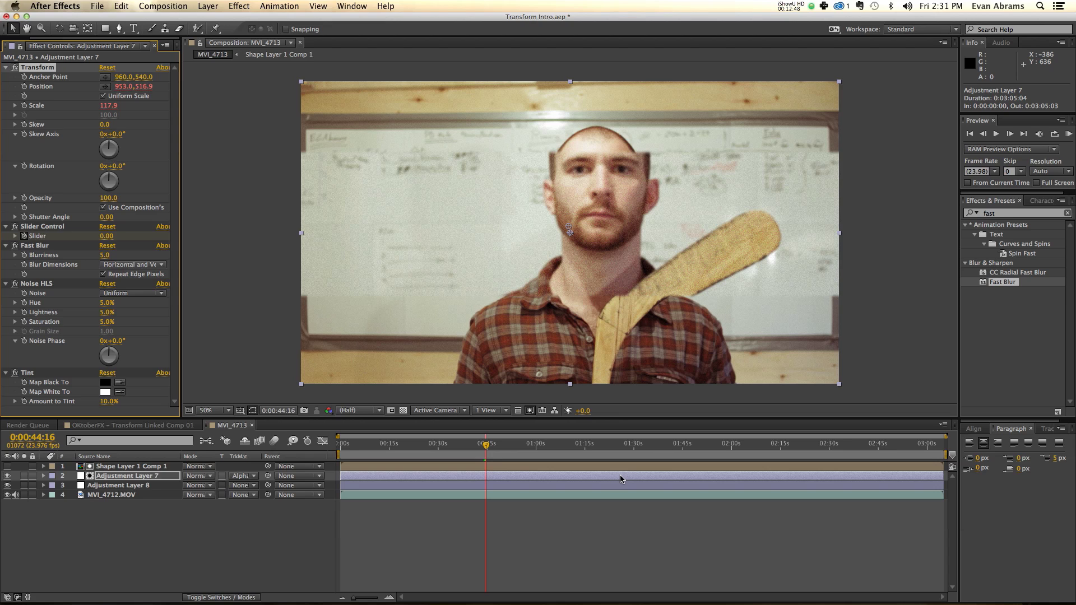
click(594, 496)
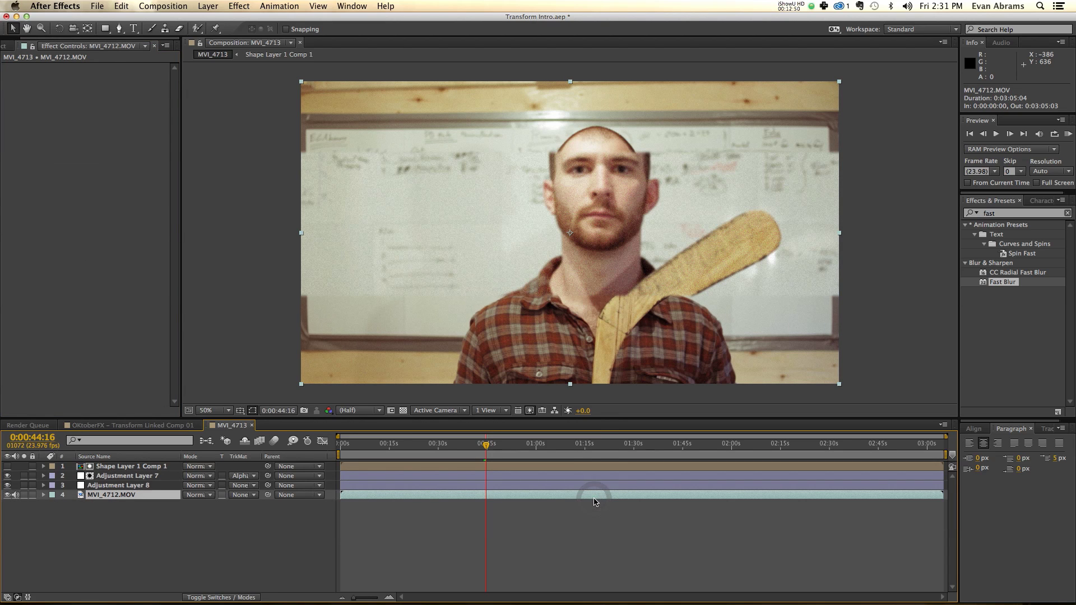
click(554, 498)
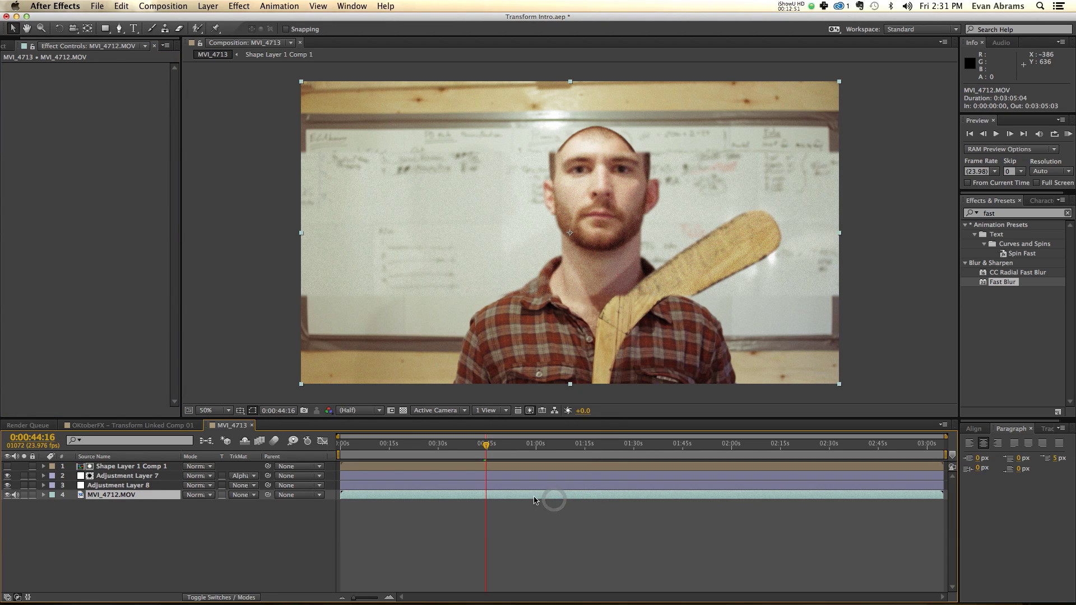
click(439, 478)
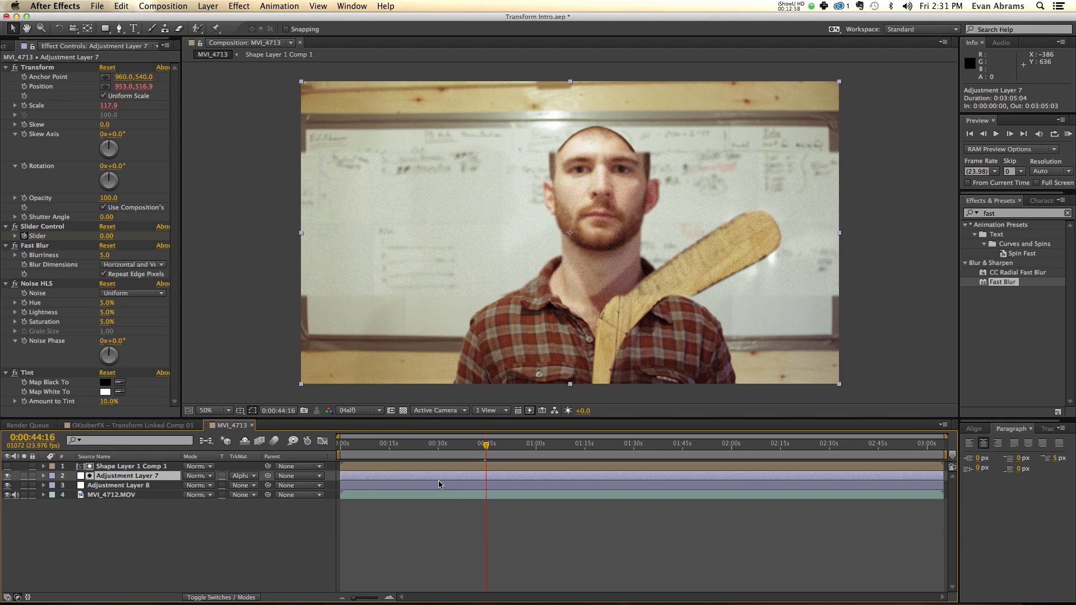
- Create a new adjustment layer at the top of the stack and apply the Transform effect with Scale at 103
click(197, 555)
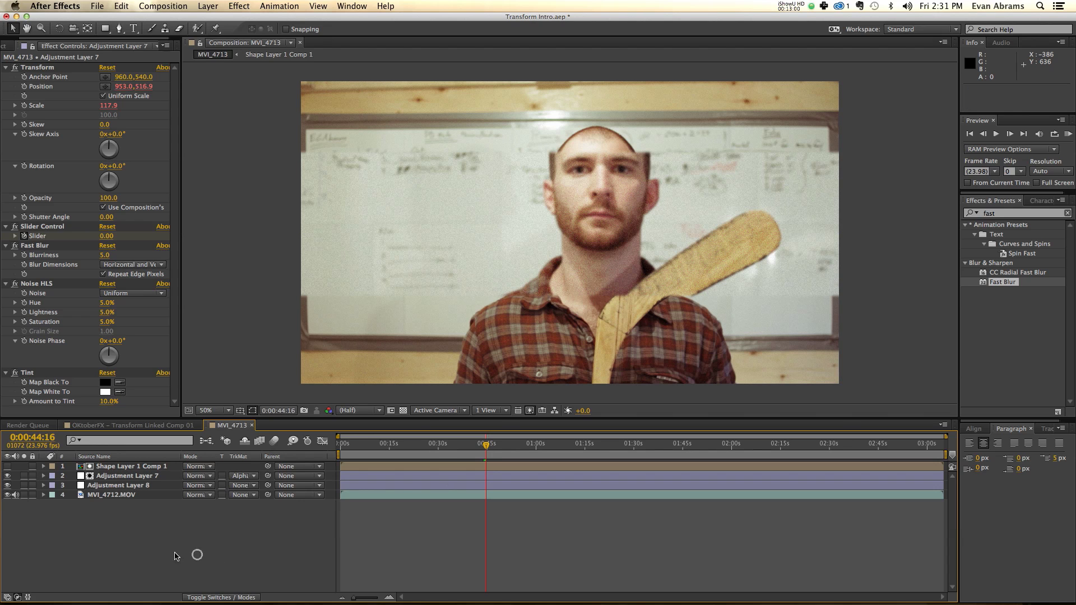
right_click(181, 526)
click(200, 486)
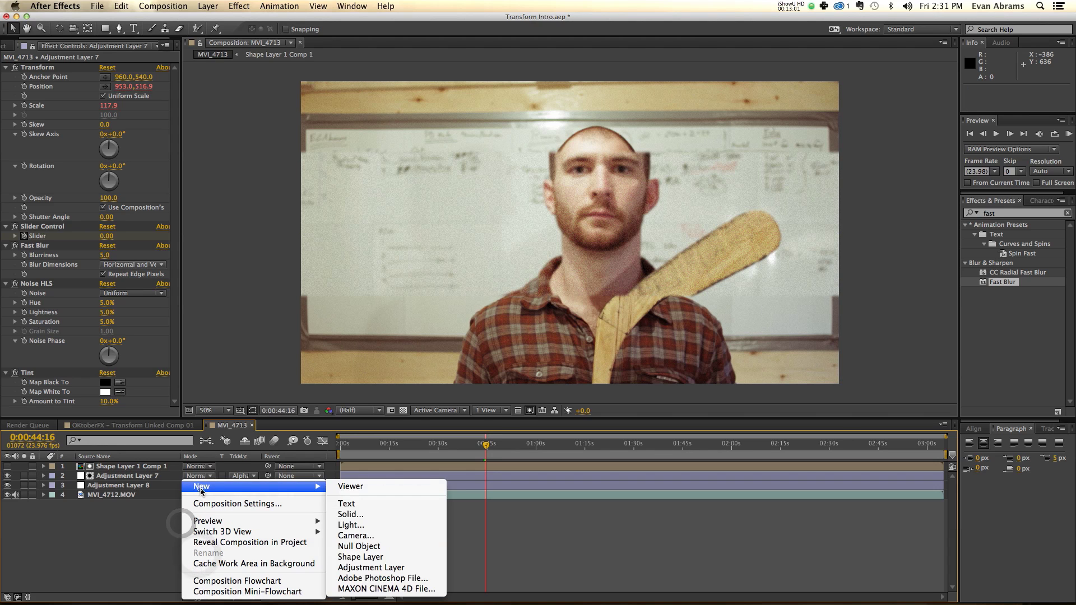
click(350, 568)
click(1015, 213)
text(transfor)
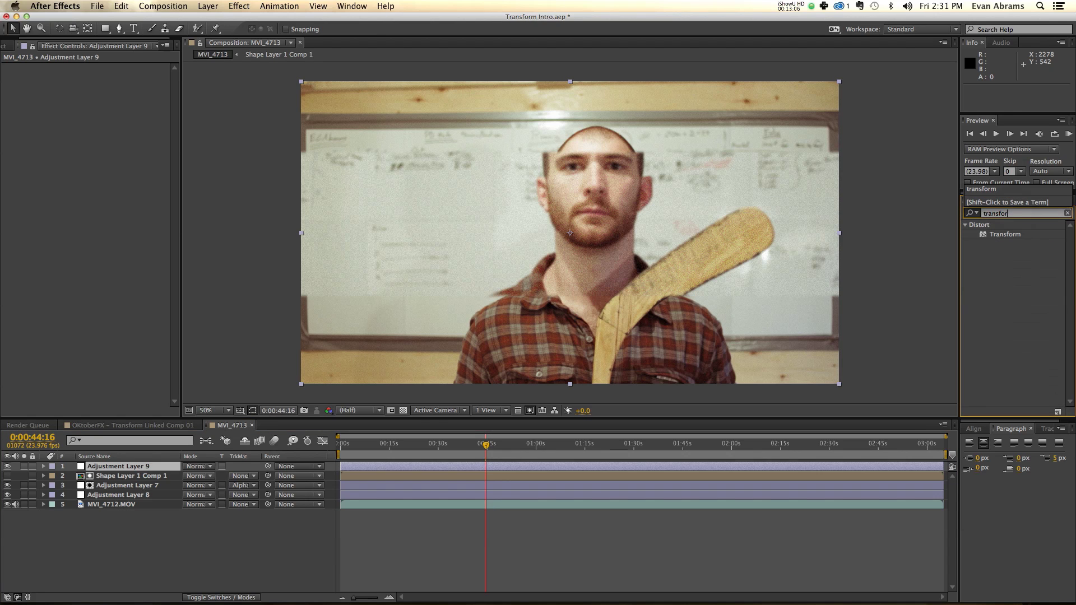
click(1018, 235)
double_click(1018, 234)
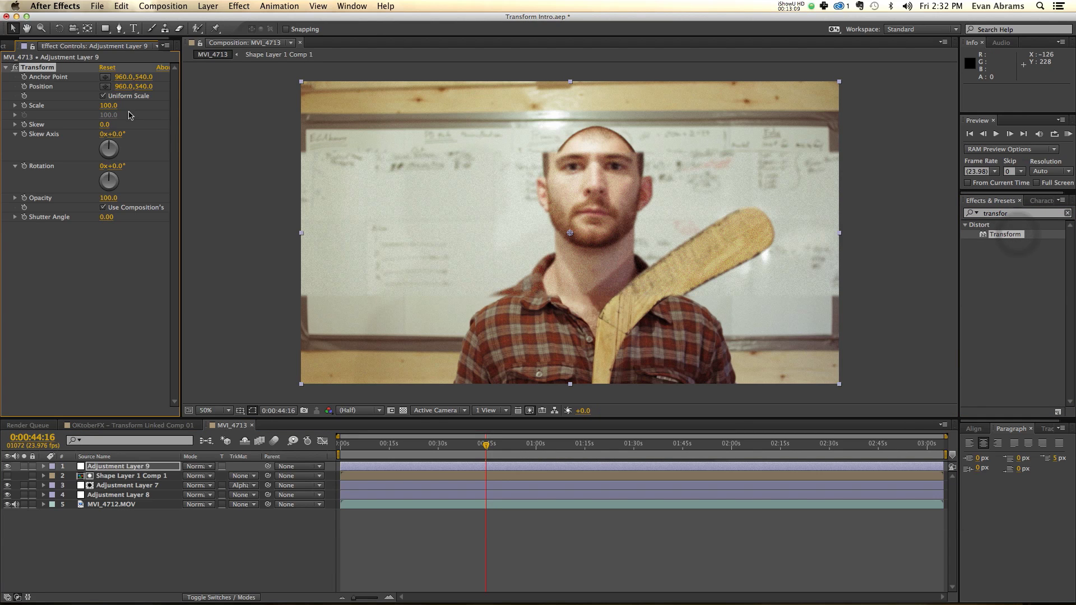
mouse_move(108, 105)
mouse_down()
mouse_move(96, 108)
mouse_move(111, 110)
mouse_up()
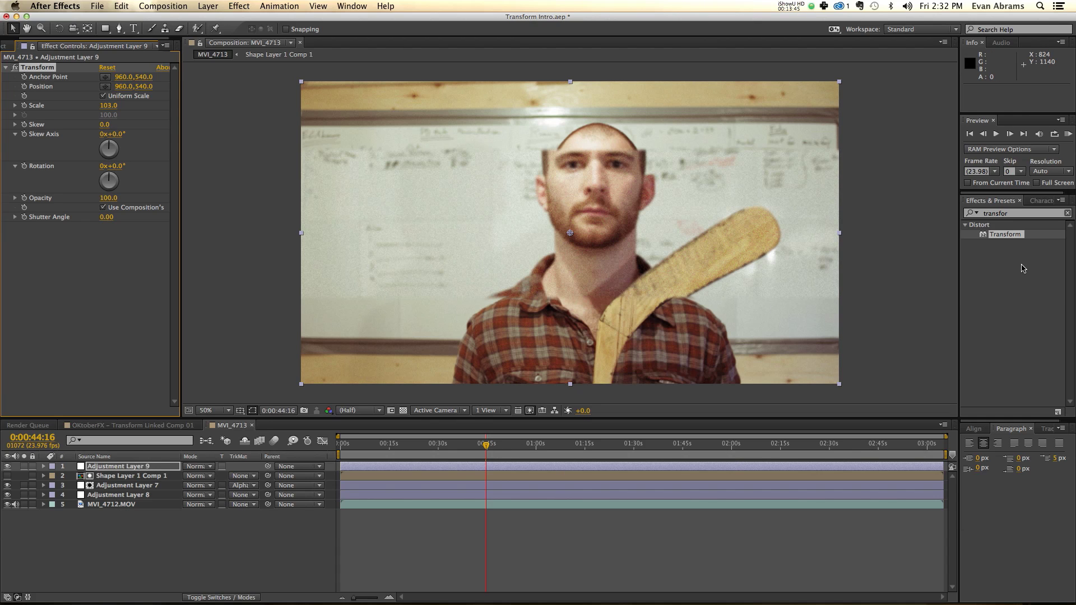
- Collapse the Transform, Slider Control, Fast Blur, Noise HLS and Tint settings of Adjustment Layer 7
click(975, 226)
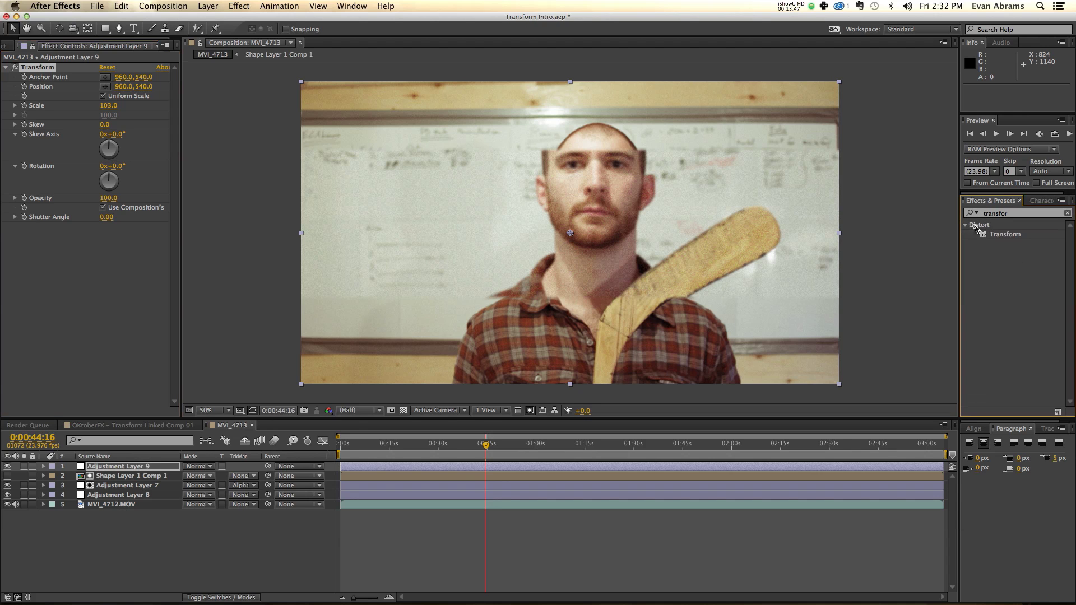
click(523, 485)
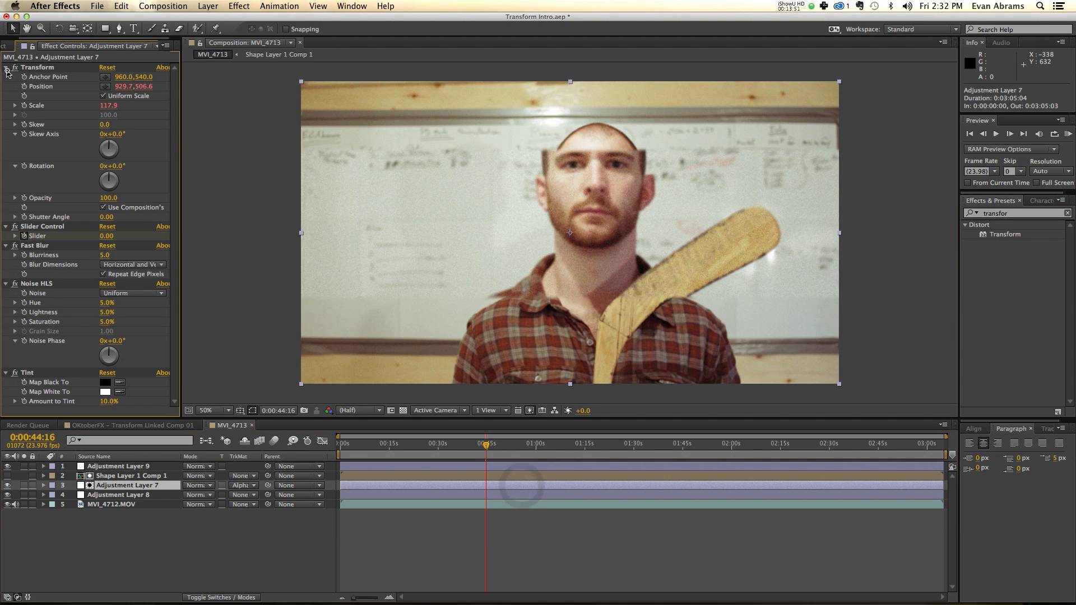
click(6, 68)
click(6, 77)
click(6, 86)
click(6, 96)
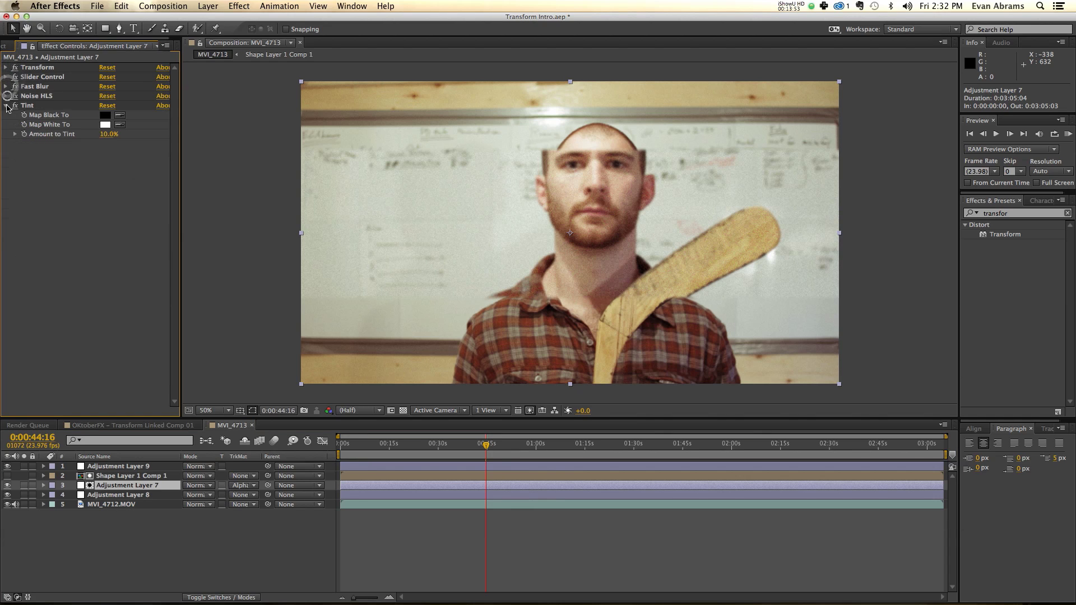
click(6, 105)
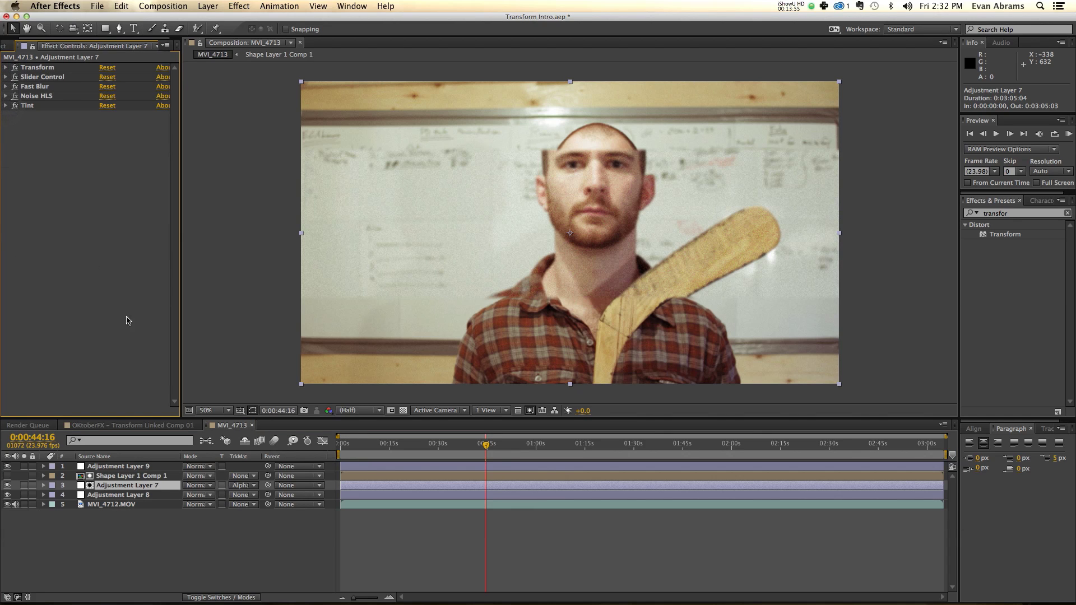
click(502, 481)
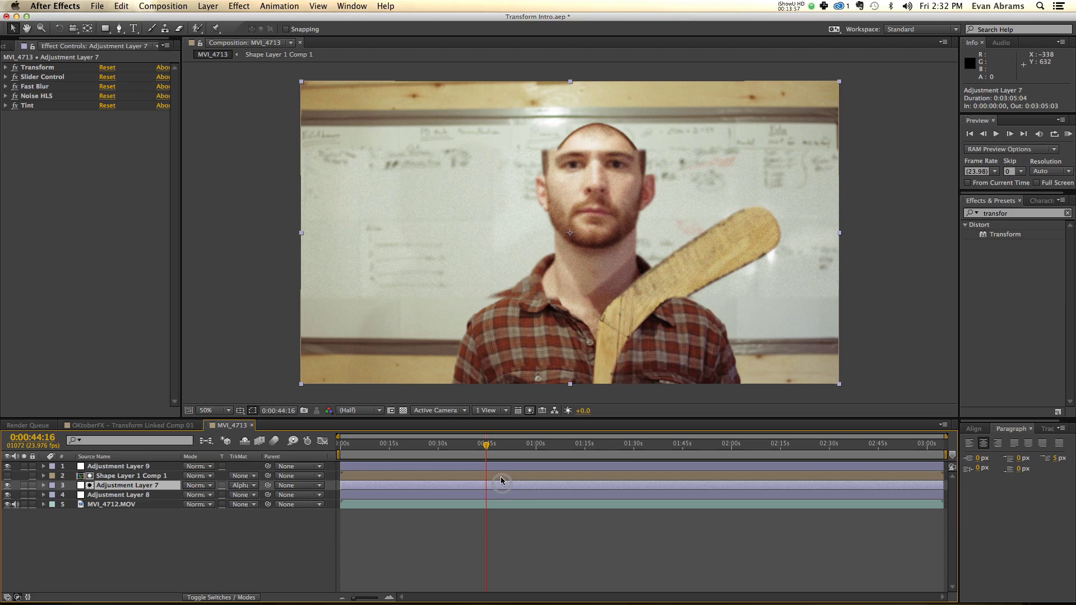